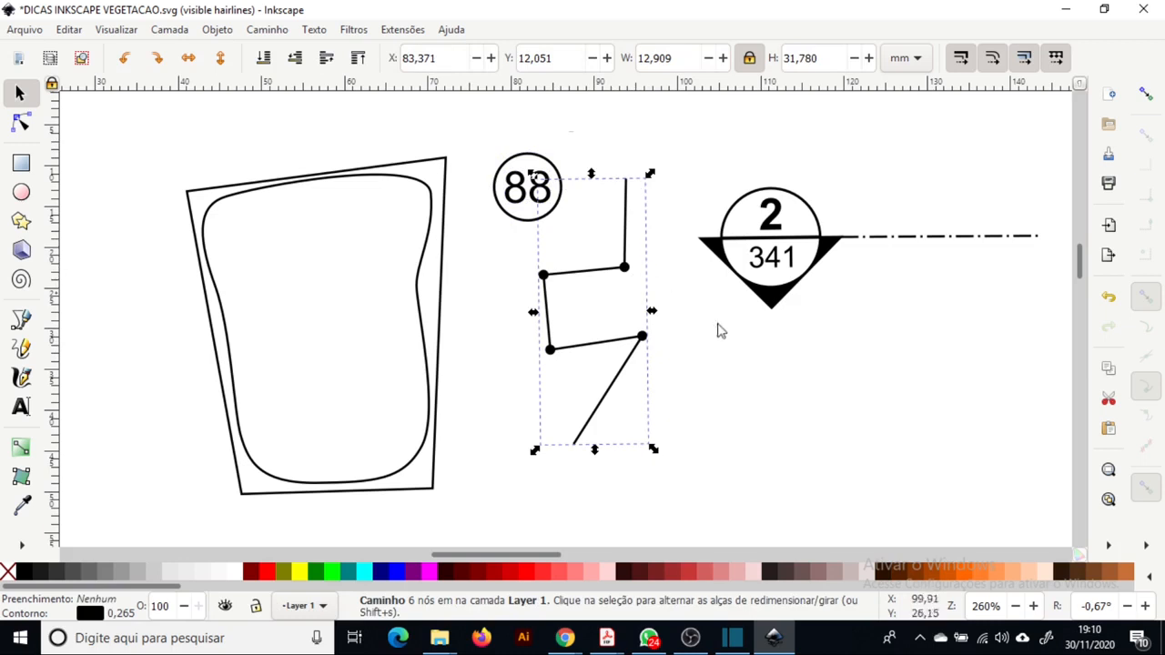
Examine the example sheet with the Régua, Padrão ao Longo do Caminho, Rabiscos, Rodar Cópias and Padrão de Preenchimento samples
{"action": "scroll", "coordinate": [655, 378], "scroll_direction": "up", "scroll_amount": 1}
{"action": "scroll", "coordinate": [656, 378], "scroll_direction": "right", "scroll_amount": 6}
{"action": "left_click", "coordinate": [605, 304]}
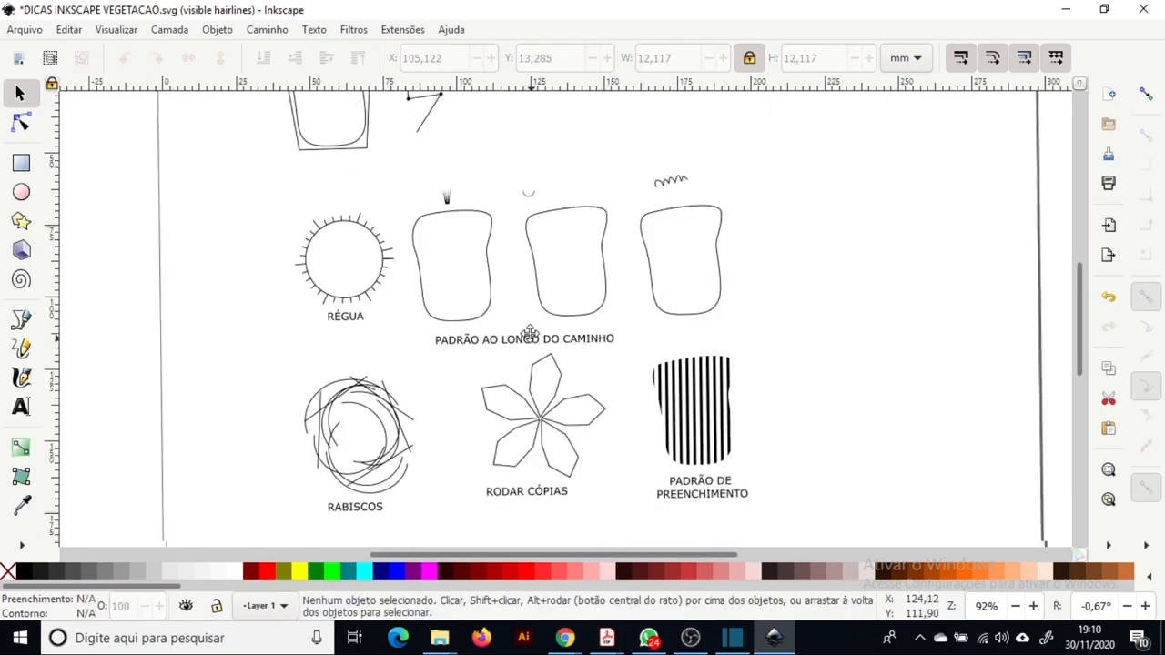
{"action": "scroll", "coordinate": [464, 325], "scroll_direction": "down", "scroll_amount": 1}
{"action": "scroll", "coordinate": [463, 325], "scroll_direction": "up", "scroll_amount": 1}
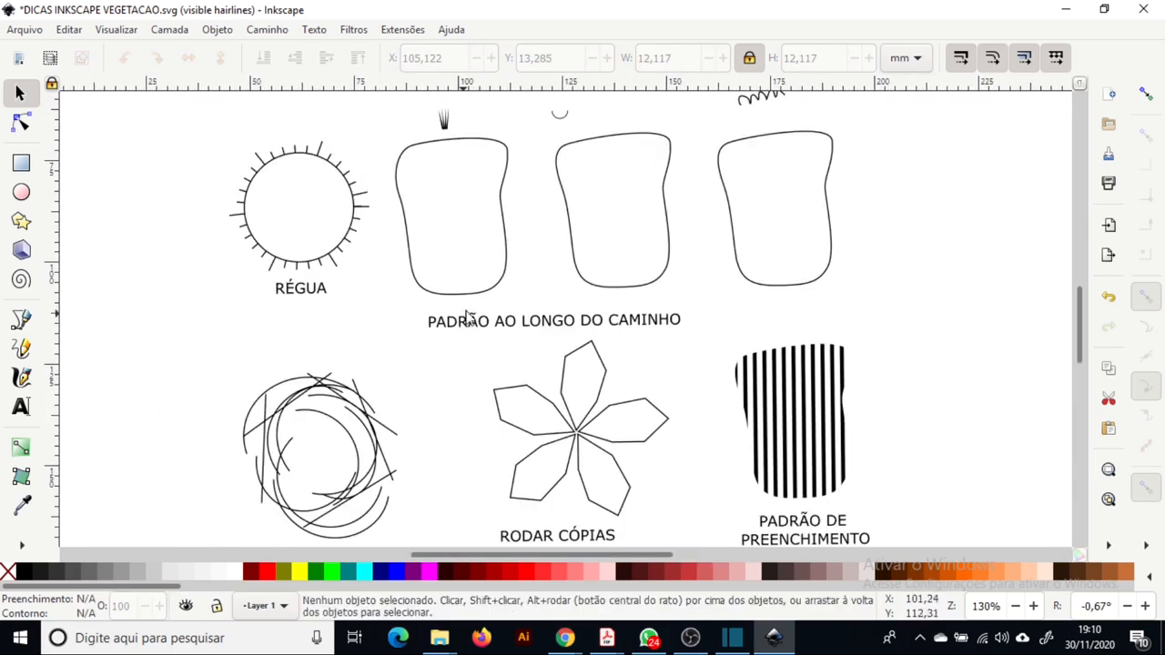
{"action": "scroll", "coordinate": [505, 300], "scroll_direction": "down", "scroll_amount": 1, "text": "ctrl"}
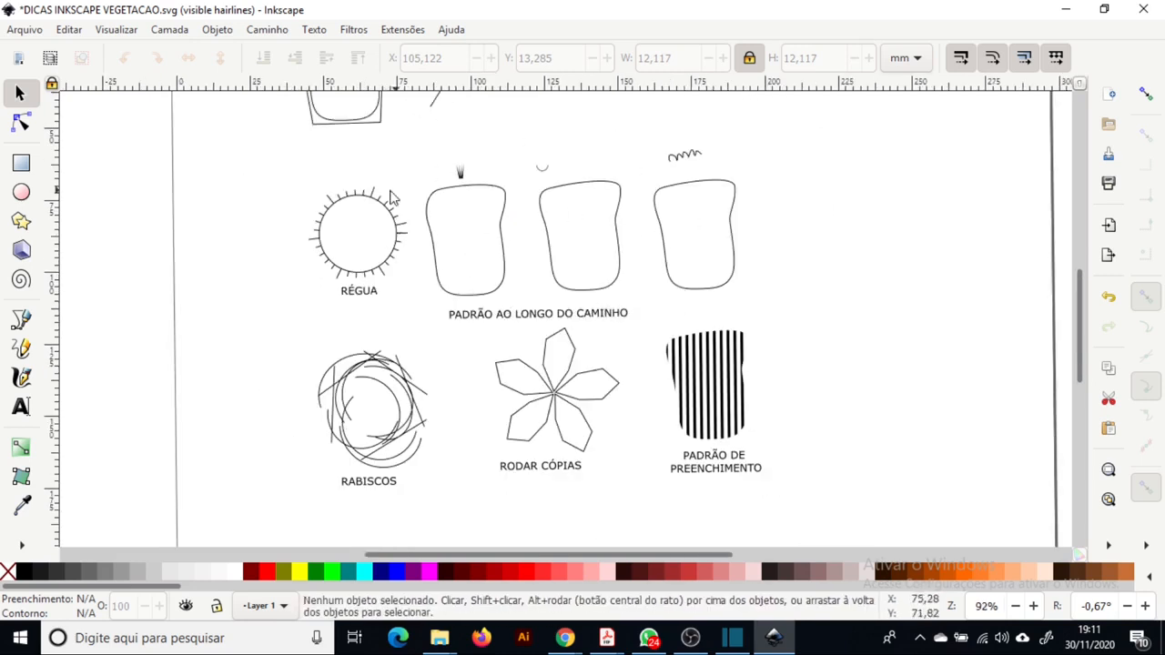
{"action": "left_click_drag", "start_coordinate": [785, 303], "coordinate": [736, 296]}
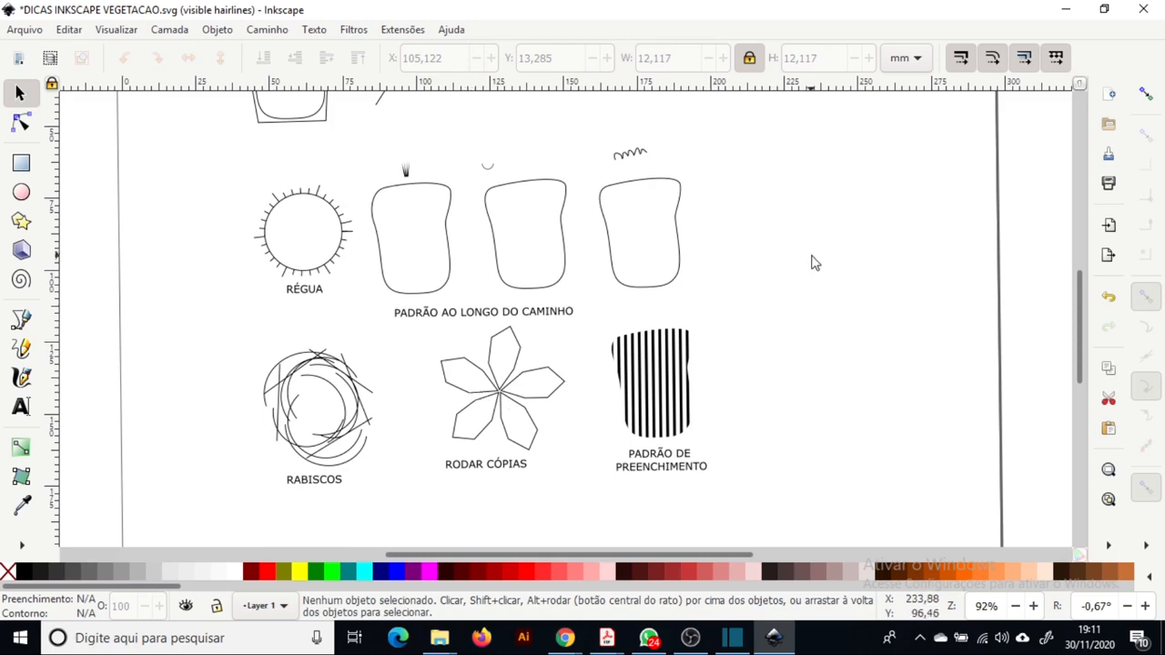
{"action": "left_click_drag", "start_coordinate": [791, 364], "coordinate": [714, 367]}
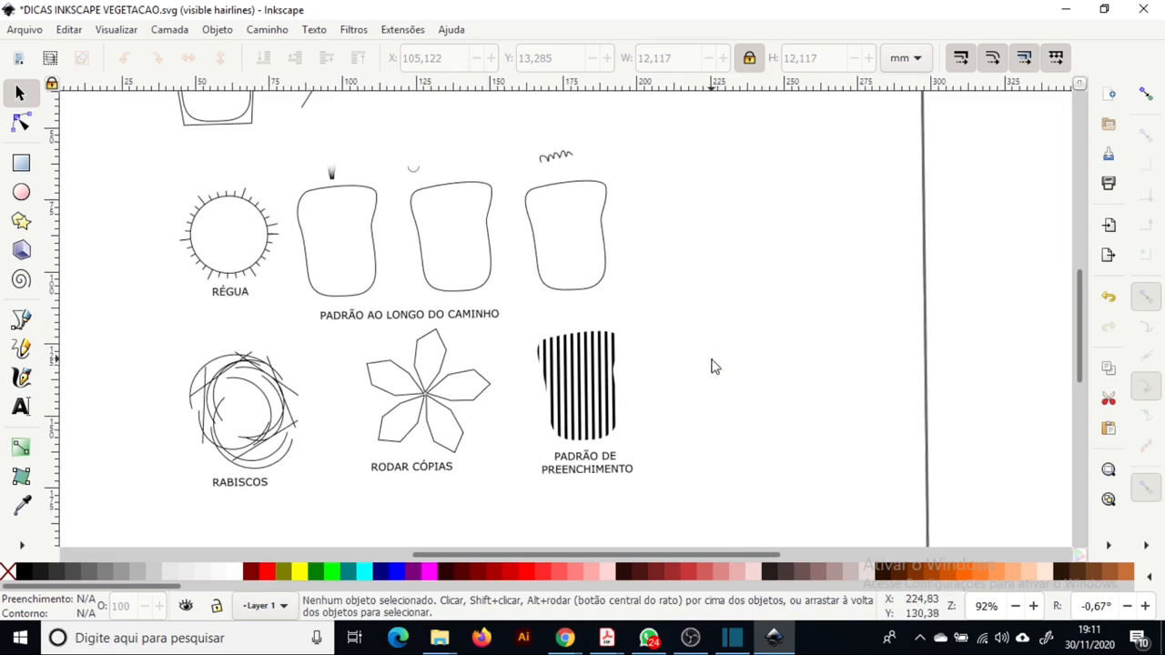
{"action": "left_click_drag", "start_coordinate": [780, 312], "coordinate": [807, 334]}
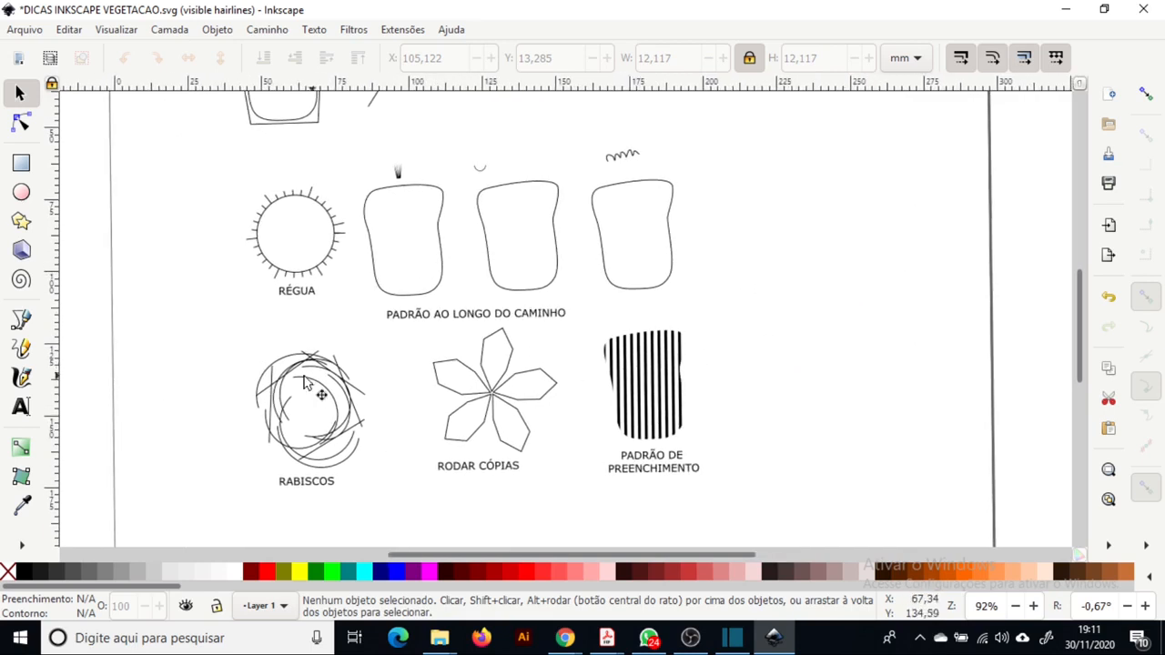
{"action": "left_click_drag", "start_coordinate": [679, 384], "coordinate": [654, 343]}
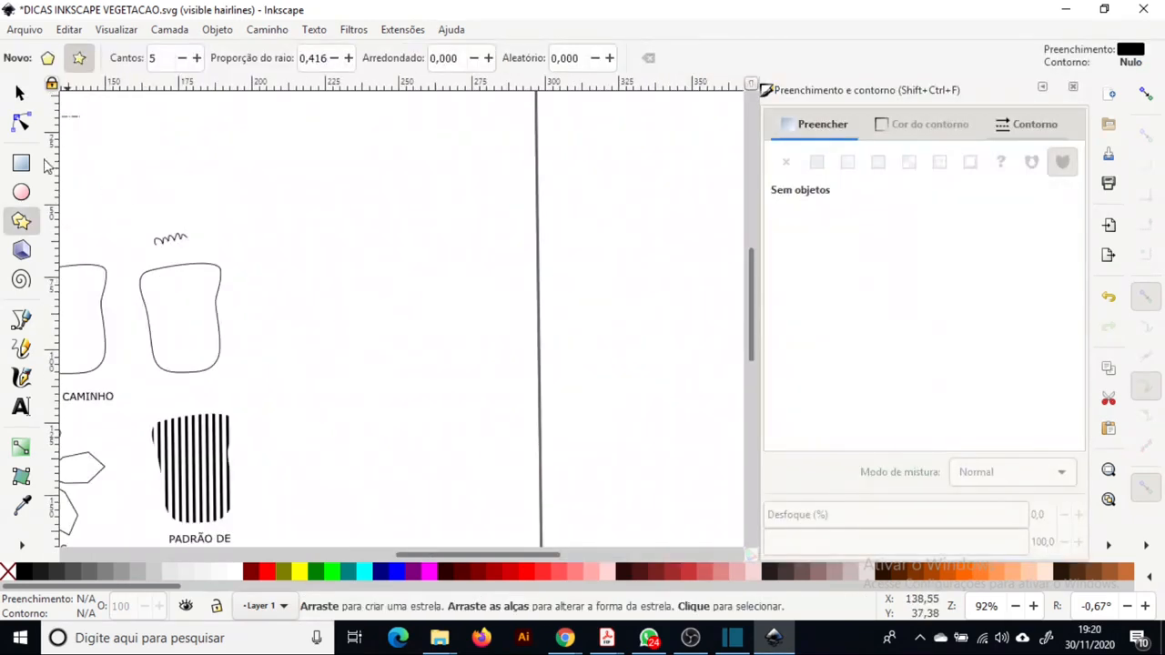
Draw a cluster of small black rectangles, stars, an ellipse and short curves in the empty area beside the samples
{"action": "left_click", "coordinate": [21, 164]}
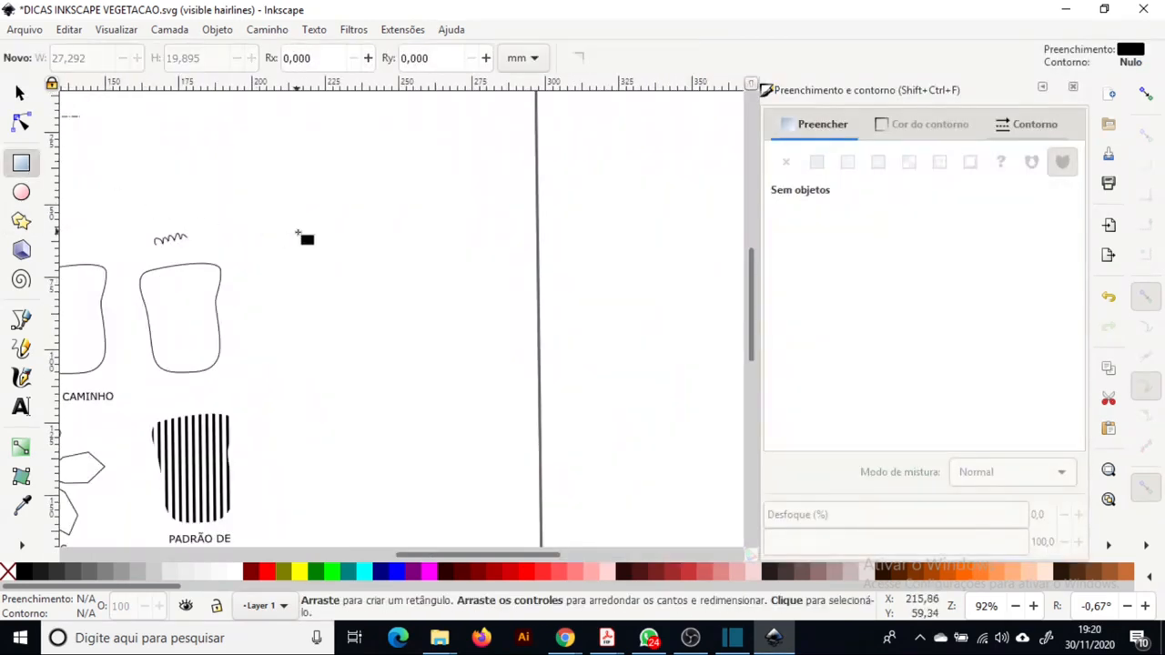
{"action": "mouse_move", "coordinate": [314, 229]}
{"action": "left_mouse_down"}
{"action": "mouse_move", "coordinate": [344, 300]}
{"action": "mouse_move", "coordinate": [313, 300]}
{"action": "left_mouse_up"}
{"action": "left_click_drag", "start_coordinate": [313, 300], "coordinate": [314, 302]}
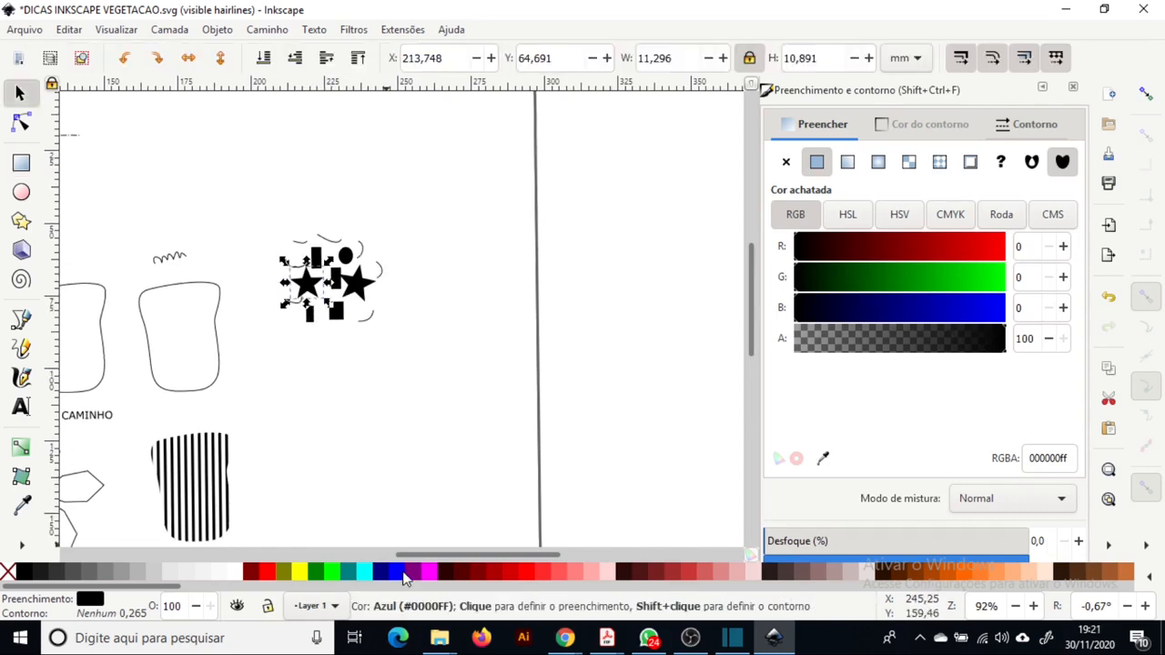
Fill one star of the cluster with blue (#0000FF) and remove the fill from the upper rectangle
{"action": "left_click", "coordinate": [404, 570]}
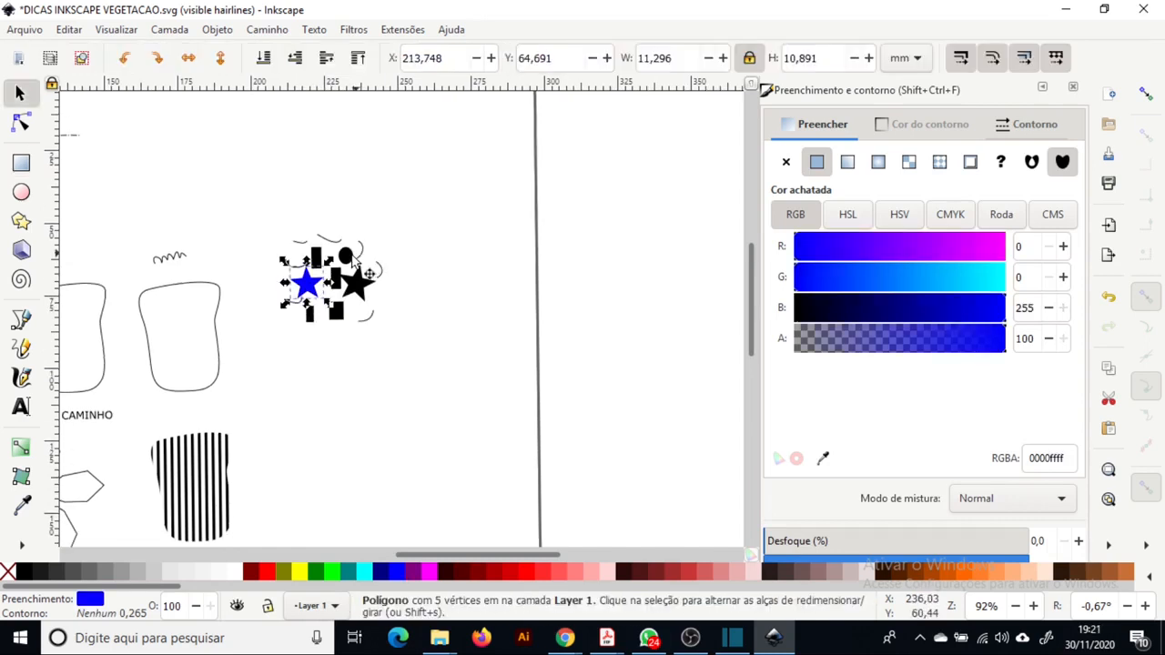
{"action": "left_click", "coordinate": [361, 289]}
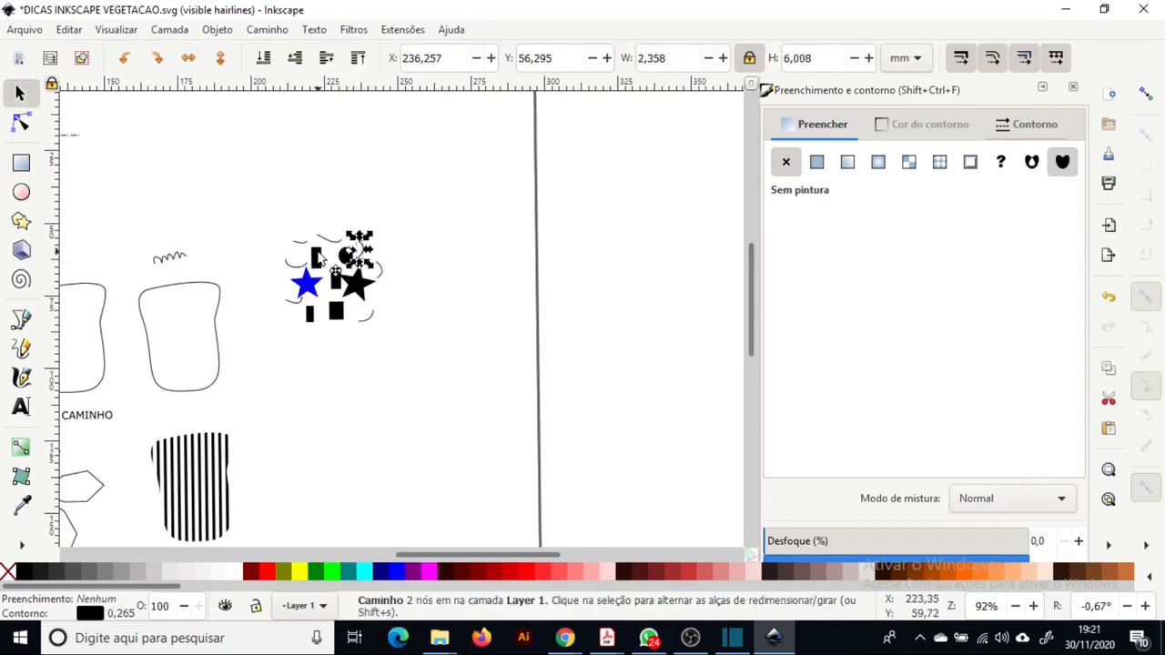
{"action": "left_click", "coordinate": [317, 255]}
{"action": "left_click", "coordinate": [9, 572]}
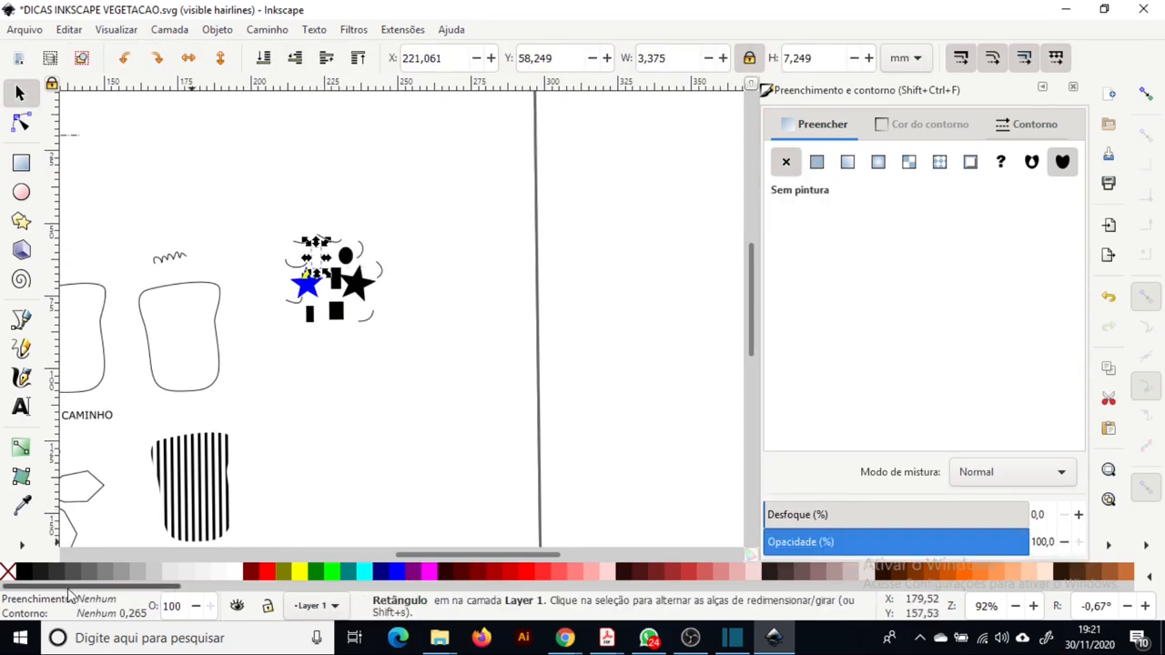
Convert all the shapes and curves of the cluster into a single fill pattern
{"action": "left_click", "coordinate": [258, 187]}
{"action": "left_click_drag", "start_coordinate": [261, 181], "coordinate": [434, 373]}
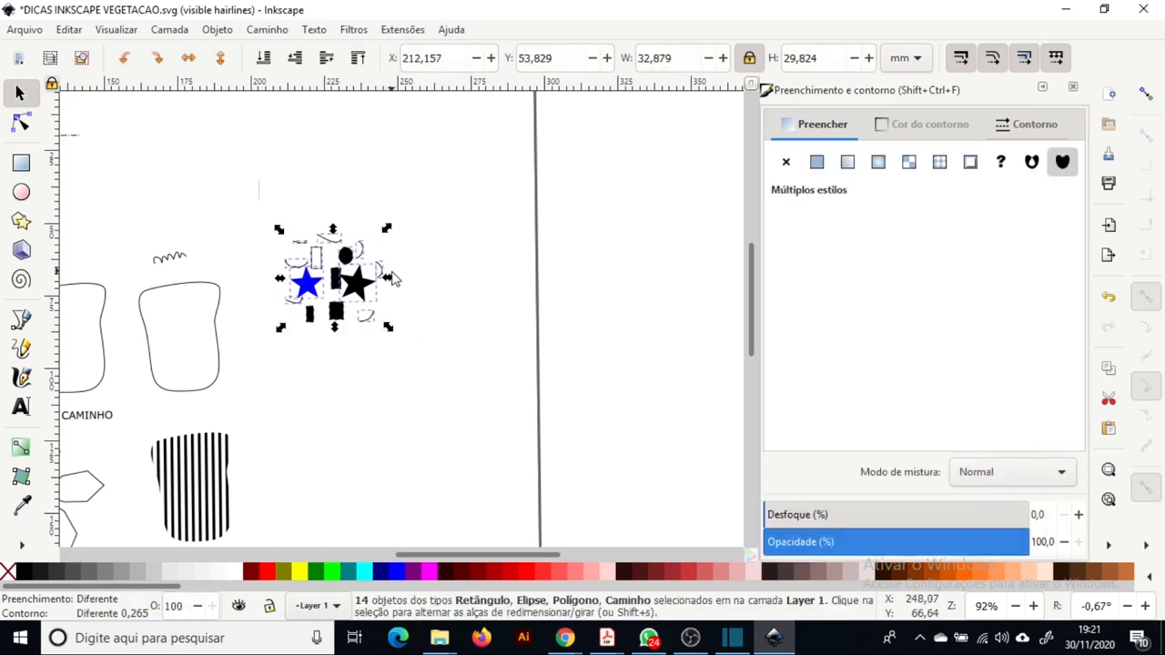
{"action": "key", "text": "plus"}
{"action": "left_click", "coordinate": [217, 29]}
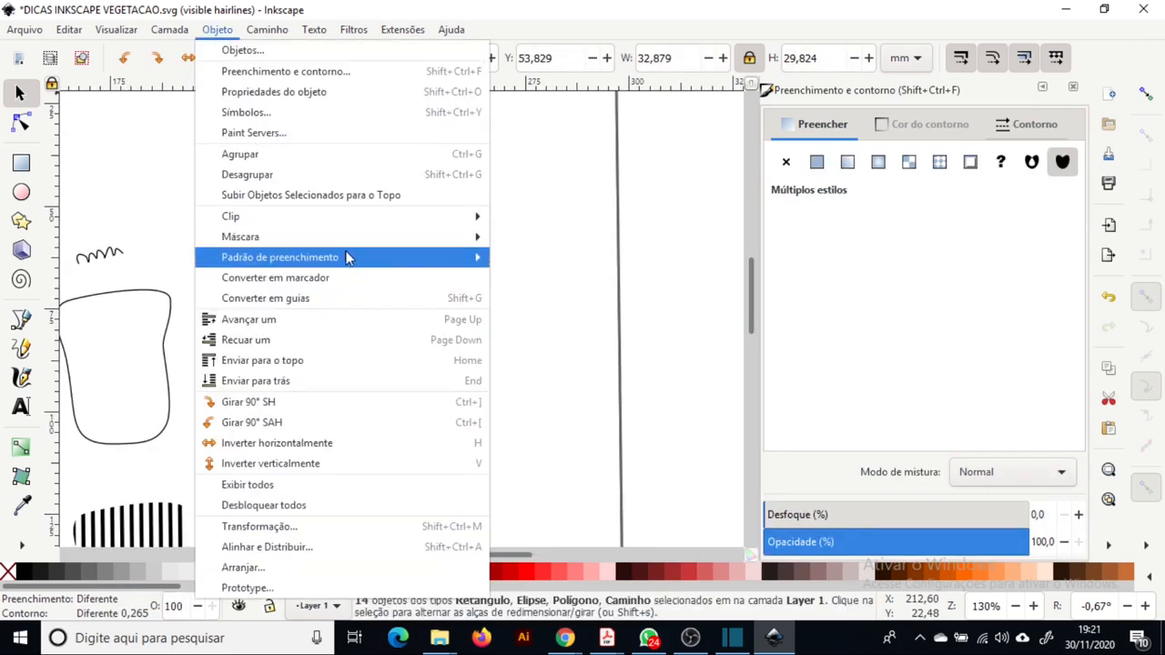
{"action": "mouse_move", "coordinate": [349, 257]}
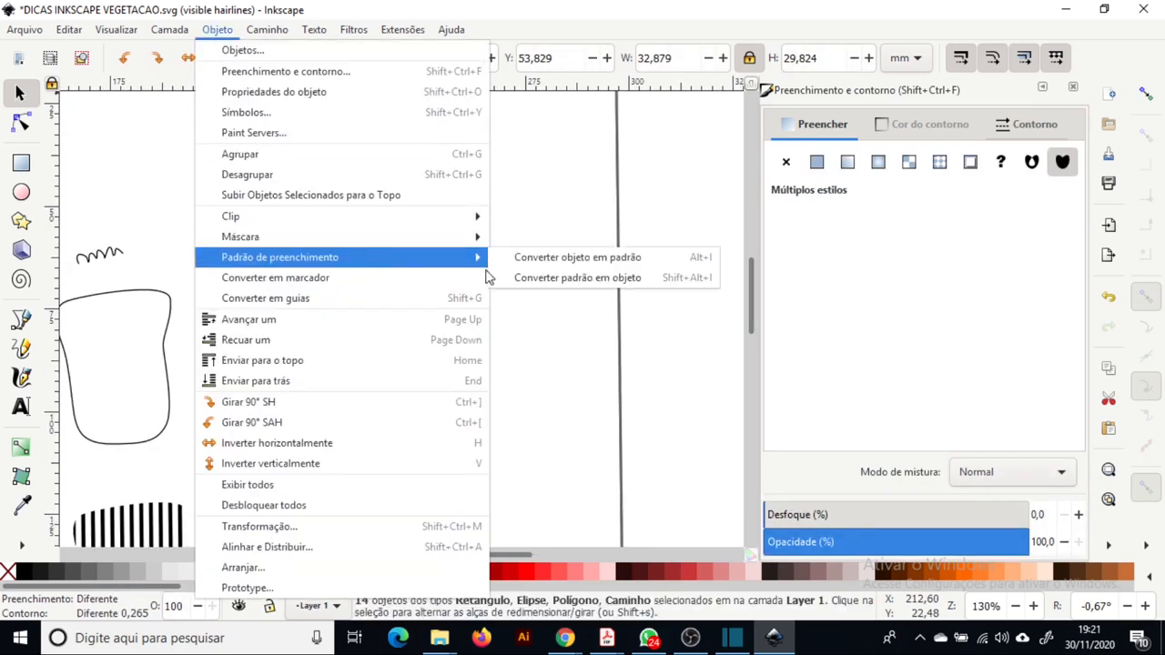
{"action": "left_click", "coordinate": [563, 261]}
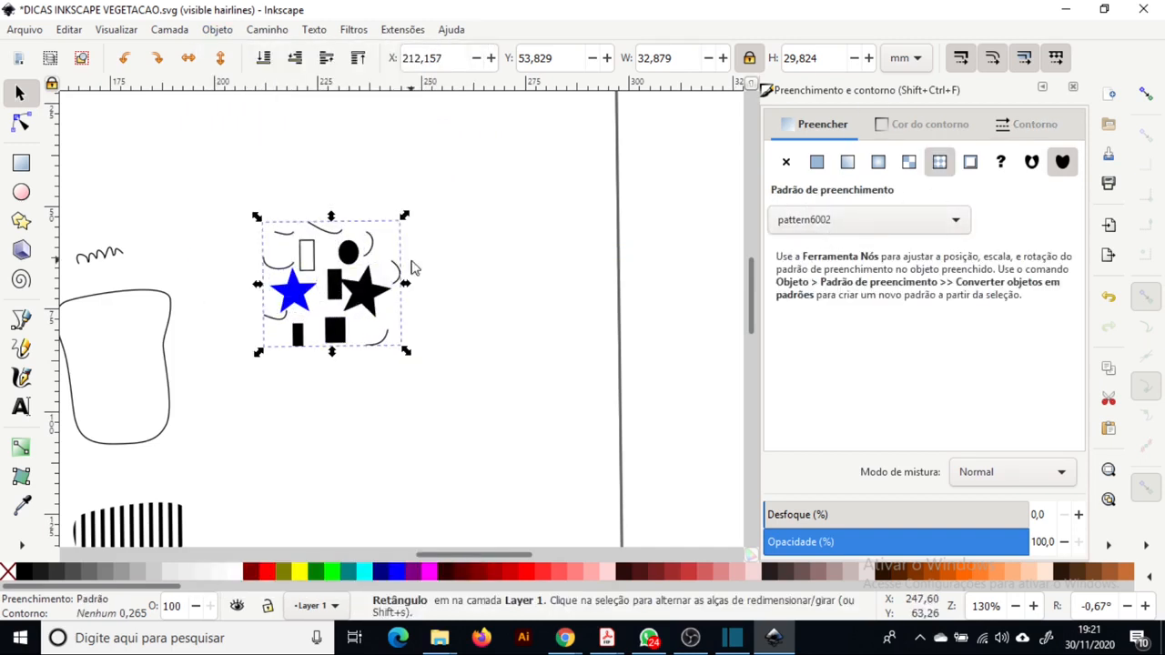
Draw a rectangle about 76 by 48 mm below the new pattern, across the page edge
{"action": "key", "text": "minus"}
{"action": "left_click", "coordinate": [21, 162]}
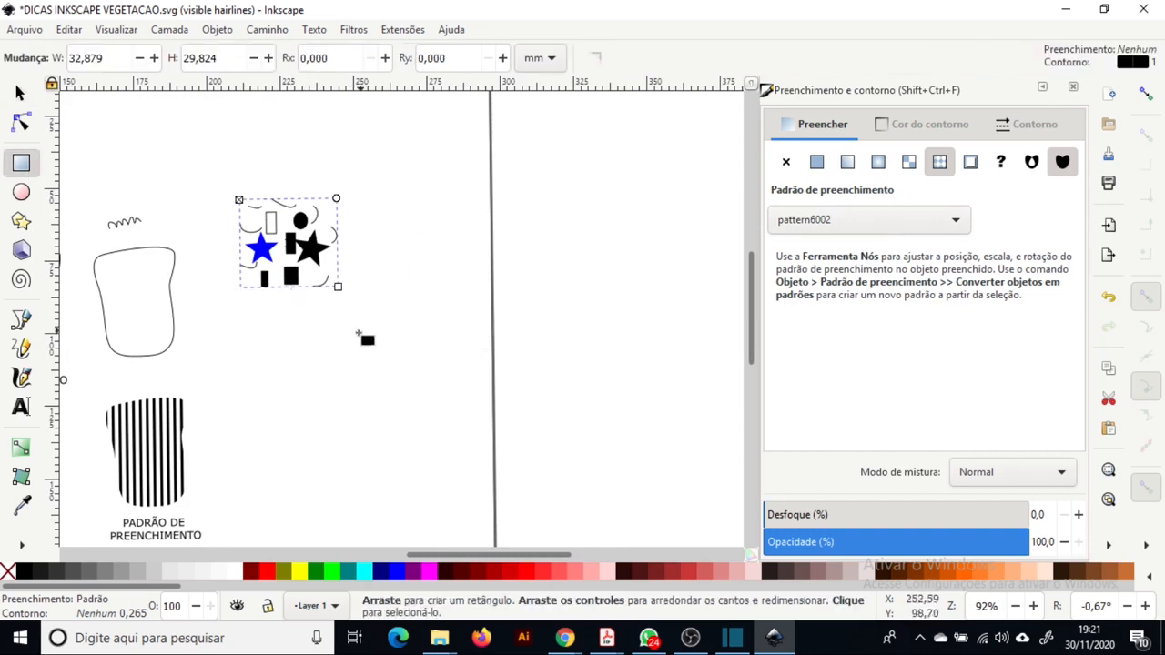
{"action": "left_click_drag", "start_coordinate": [356, 330], "coordinate": [580, 471]}
{"action": "left_click", "coordinate": [21, 93]}
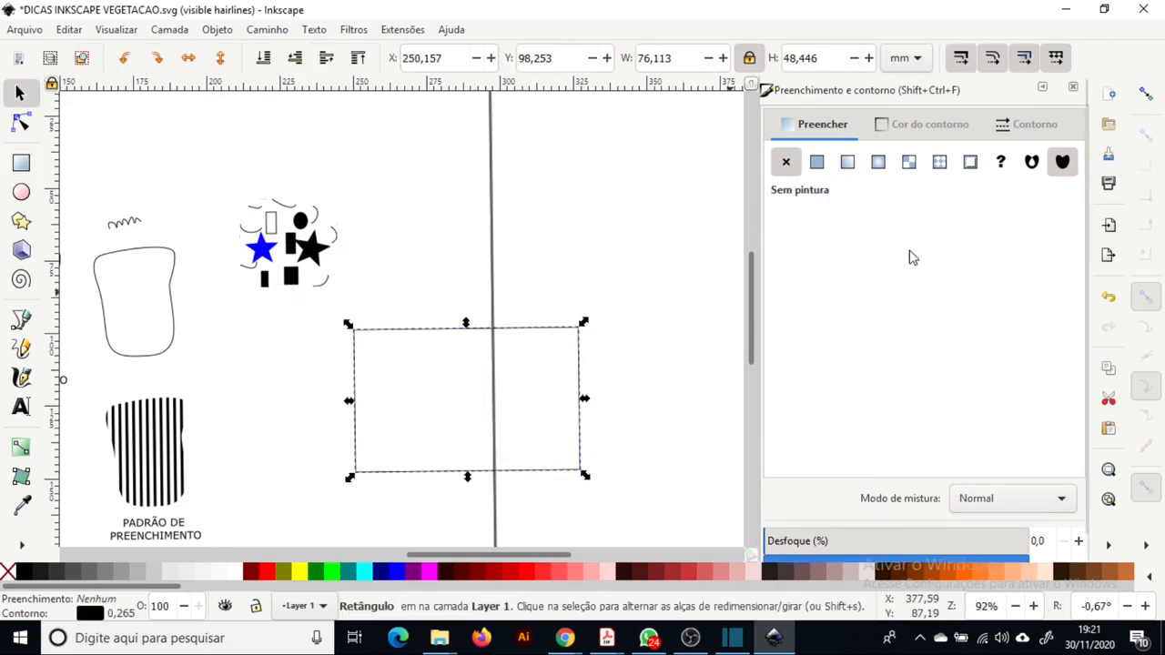
Give the large rectangle a pattern fill using pattern6002
{"action": "left_click", "coordinate": [939, 162]}
{"action": "left_click", "coordinate": [825, 222]}
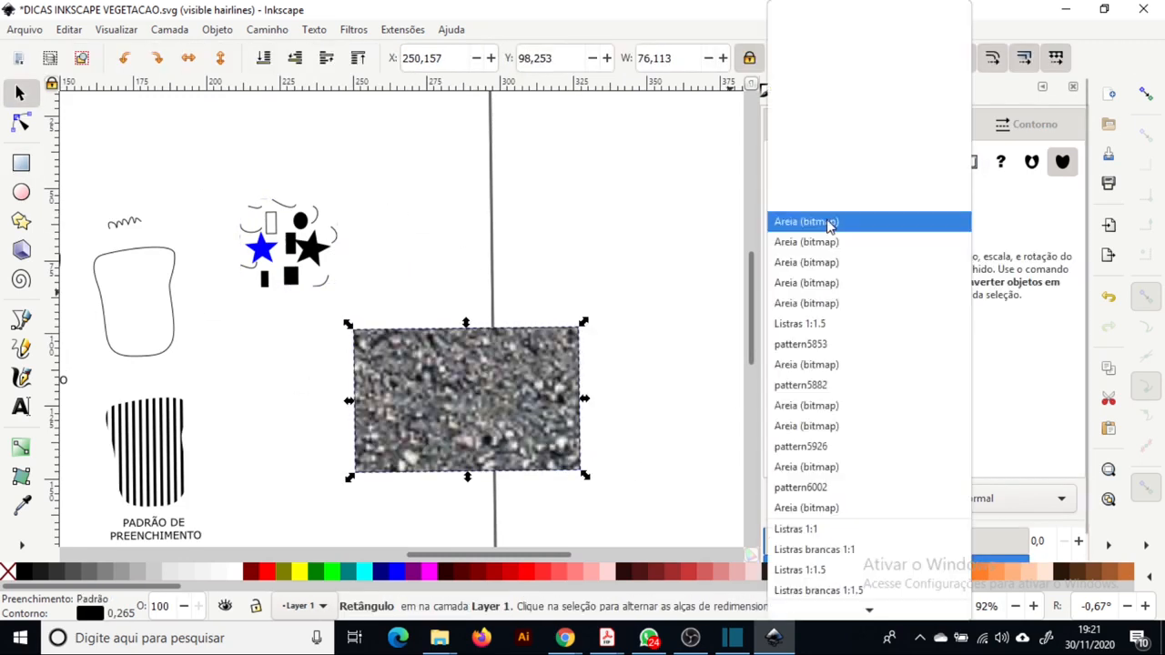
{"action": "left_click", "coordinate": [832, 487]}
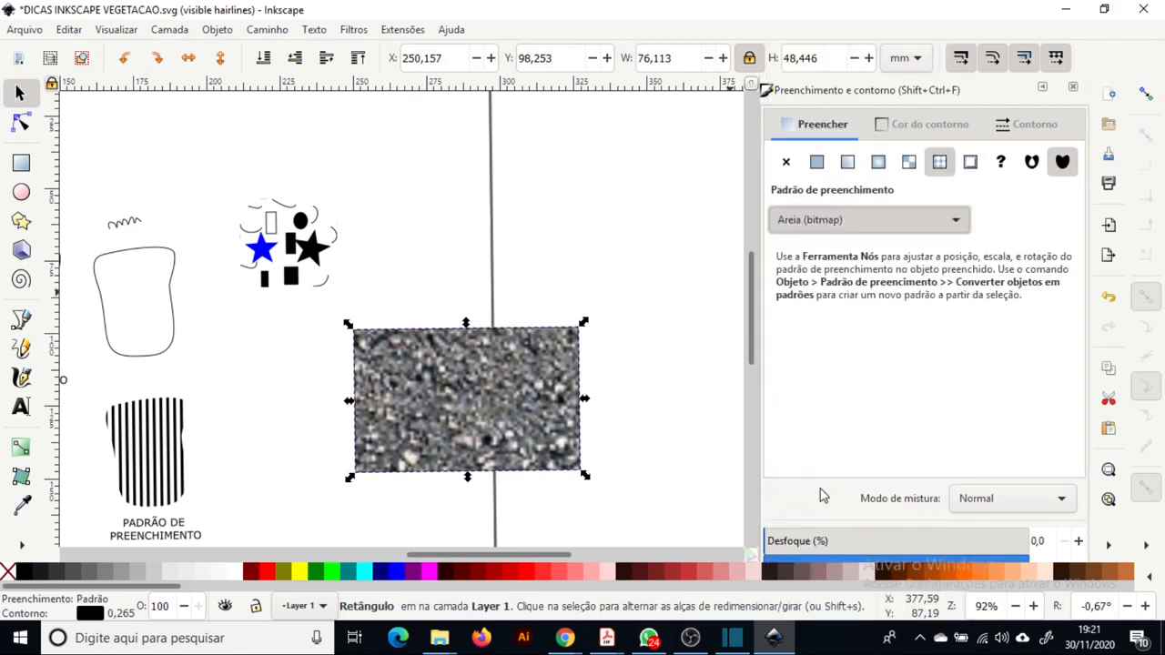
Reduce the scale of the pattern inside the large rectangle with the Node tool until the motif repeats in rows
{"action": "left_click", "coordinate": [326, 257]}
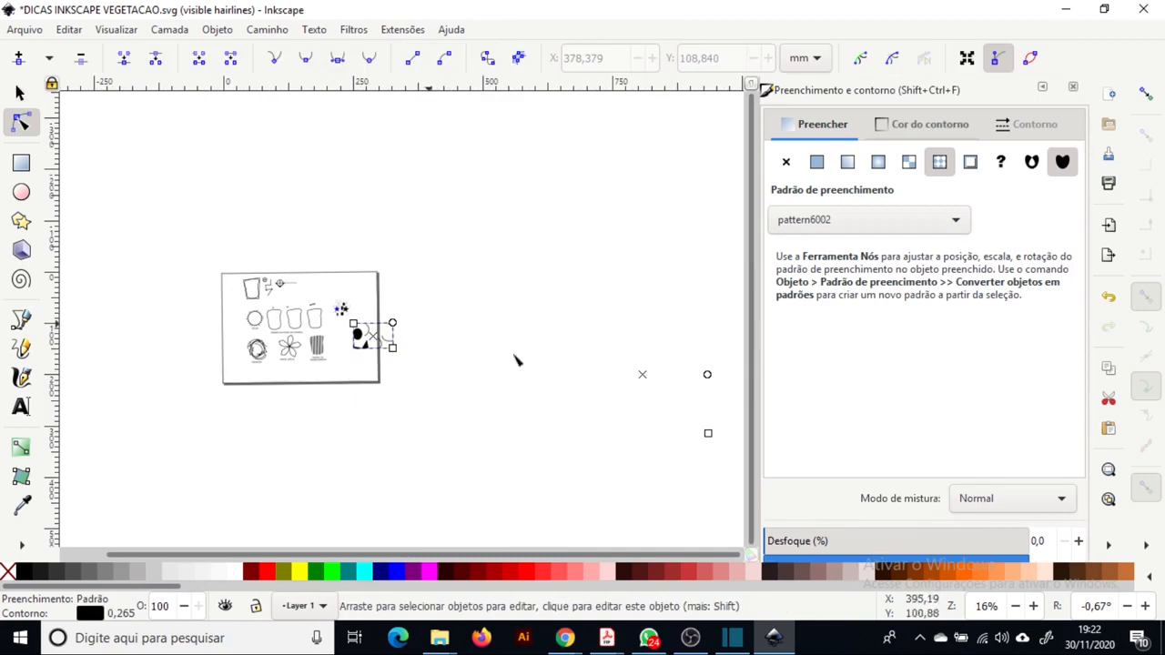
{"action": "left_click_drag", "start_coordinate": [573, 411], "coordinate": [456, 404]}
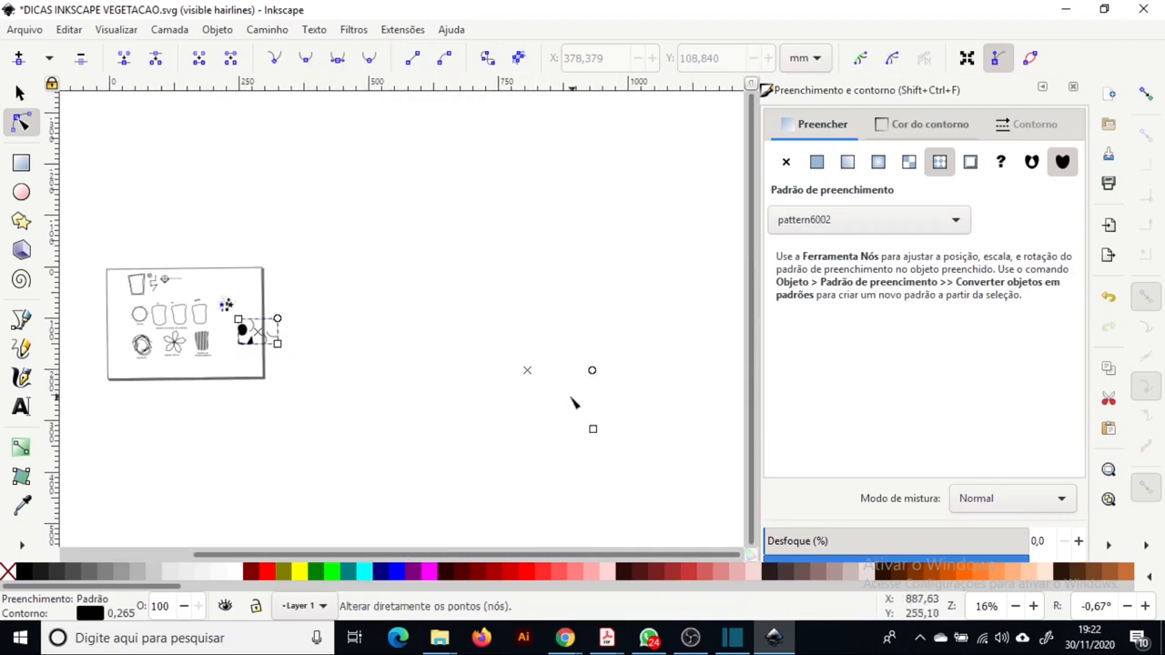
{"action": "left_click_drag", "start_coordinate": [360, 380], "coordinate": [269, 340]}
{"action": "scroll", "coordinate": [266, 341], "scroll_direction": "up", "scroll_amount": 2}
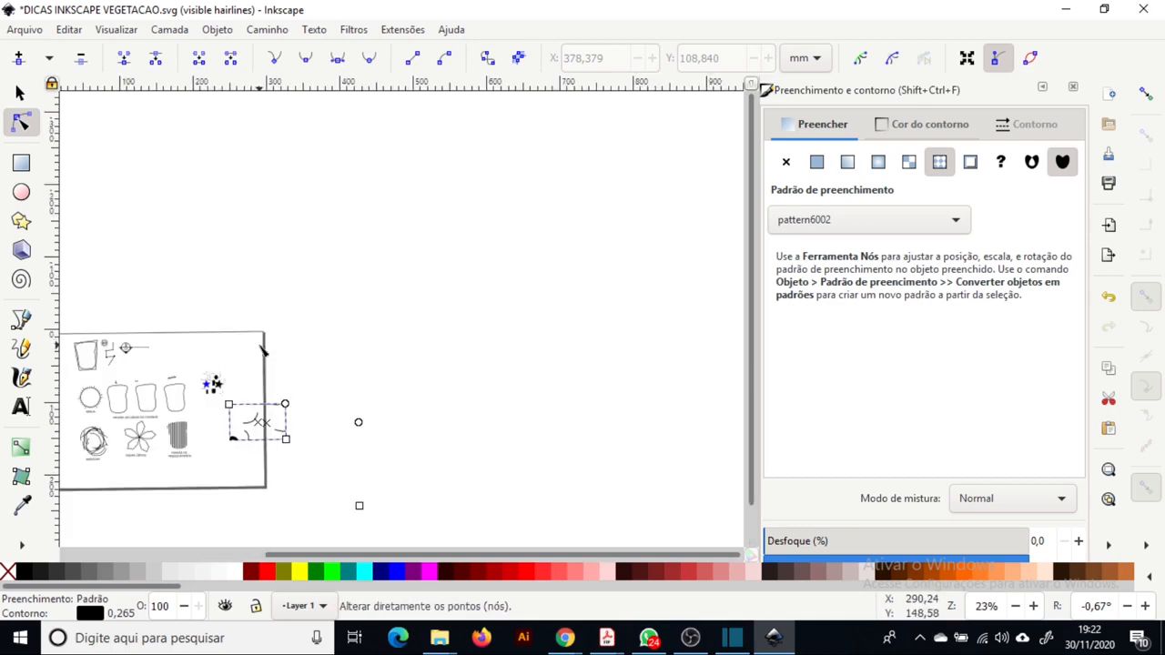
{"action": "left_click_drag", "start_coordinate": [398, 525], "coordinate": [383, 501]}
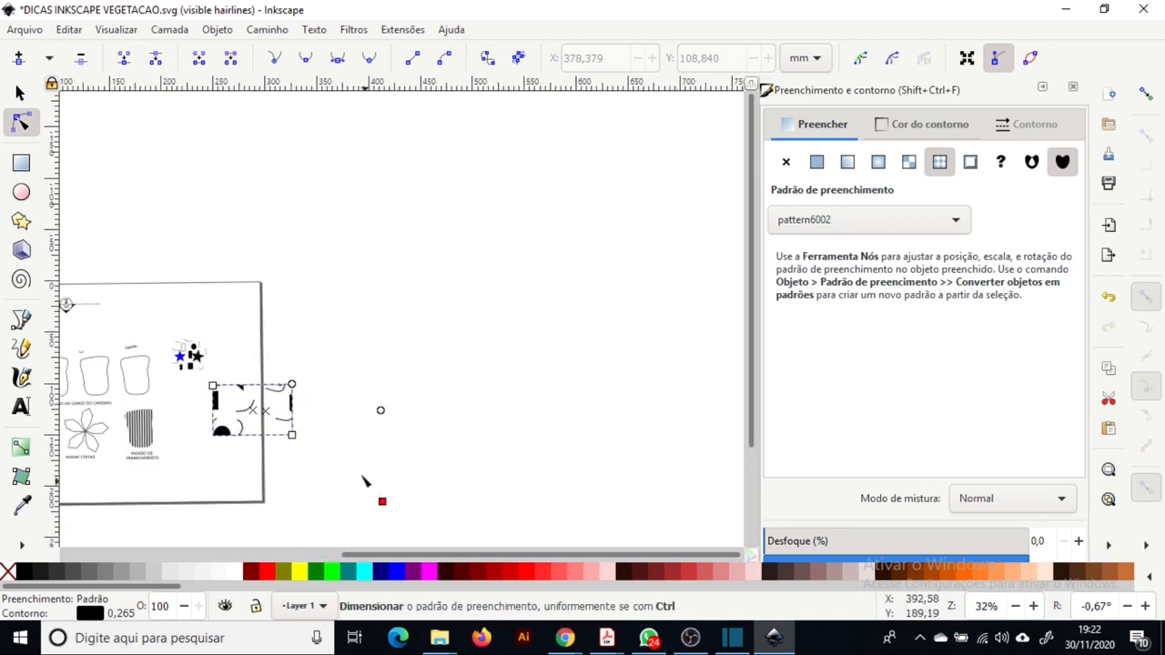
{"action": "left_click_drag", "start_coordinate": [350, 461], "coordinate": [350, 440]}
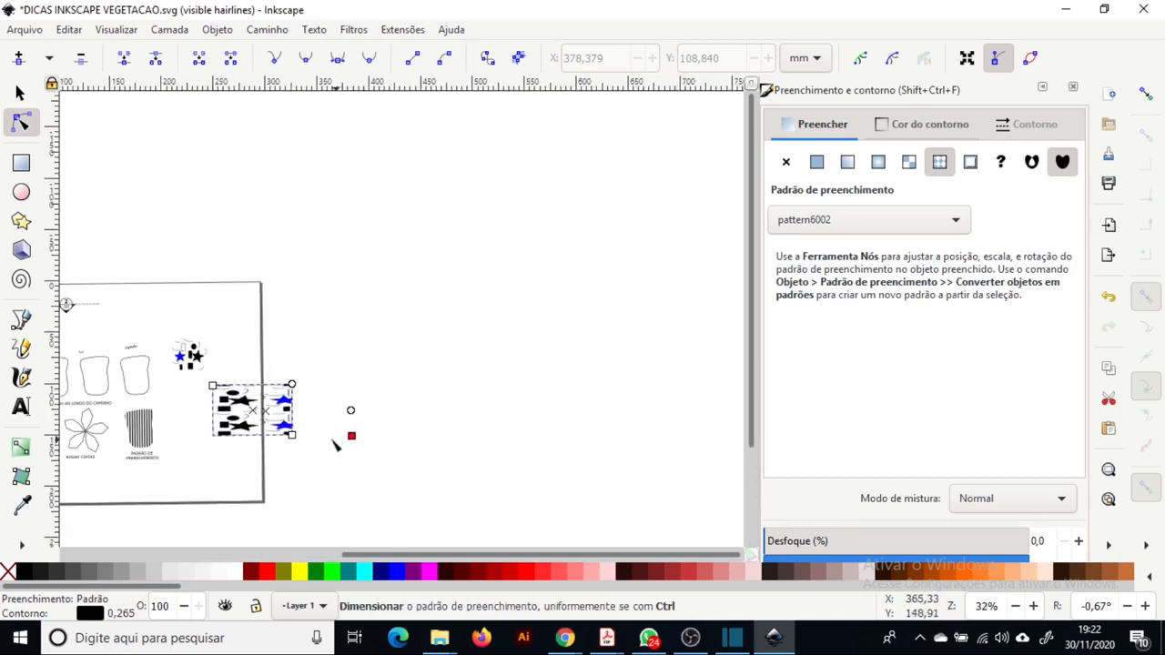
{"action": "scroll", "coordinate": [263, 456], "scroll_direction": "up", "scroll_amount": 4}
{"action": "scroll", "coordinate": [455, 400], "scroll_direction": "down", "scroll_amount": 2}
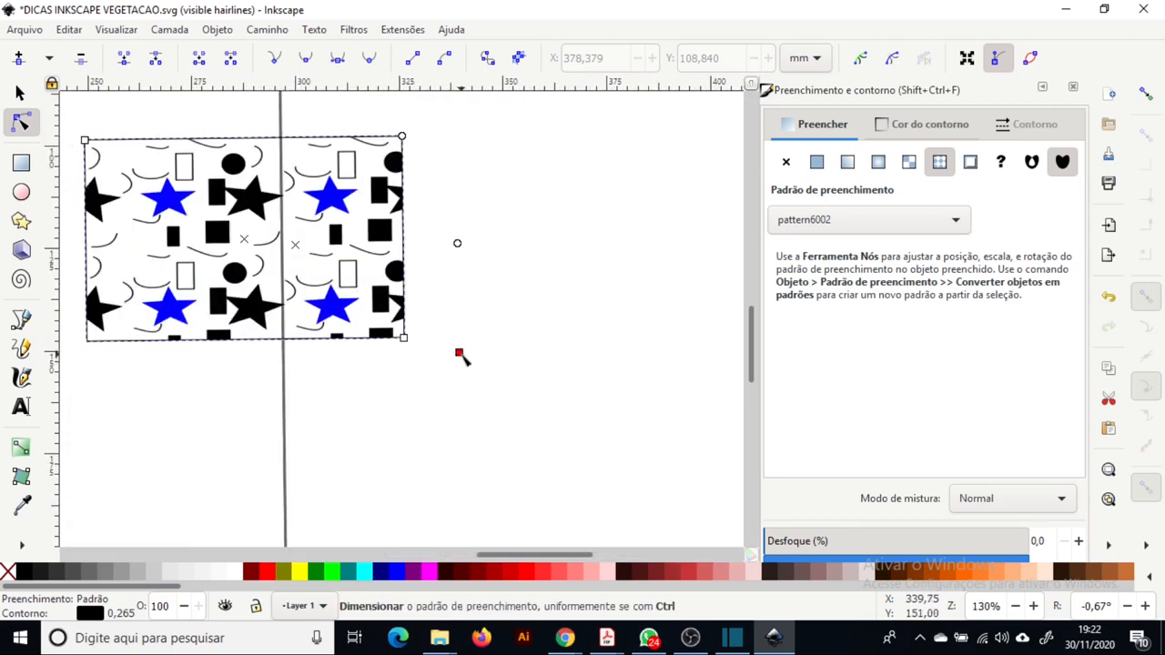
Shrink the rectangle's pattern further for a denser repeat and rotate it to a slant
{"action": "left_click_drag", "start_coordinate": [419, 355], "coordinate": [362, 297]}
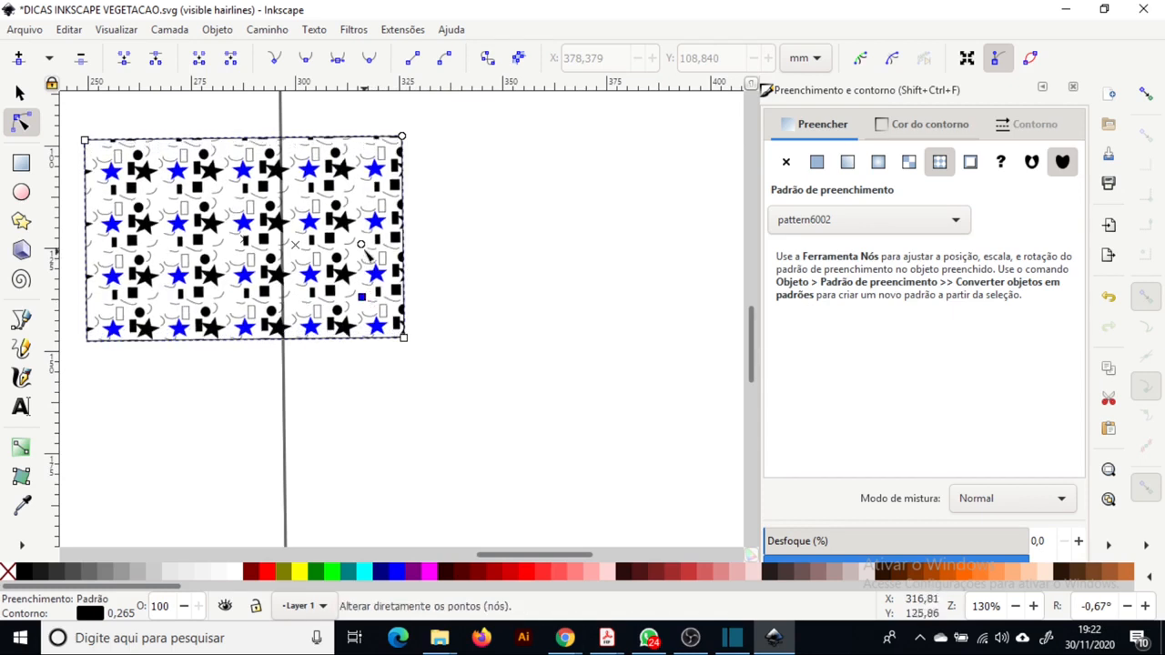
{"action": "left_click_drag", "start_coordinate": [369, 253], "coordinate": [359, 264]}
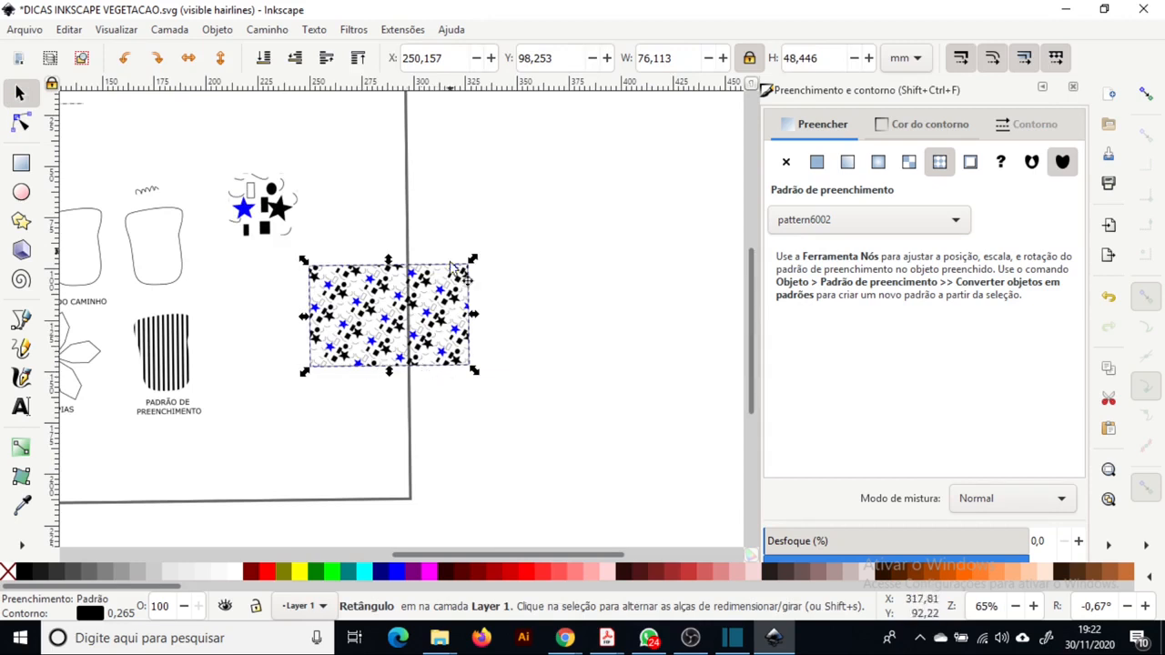
Delete the large pattern-filled rectangle
{"action": "key", "text": "Delete"}
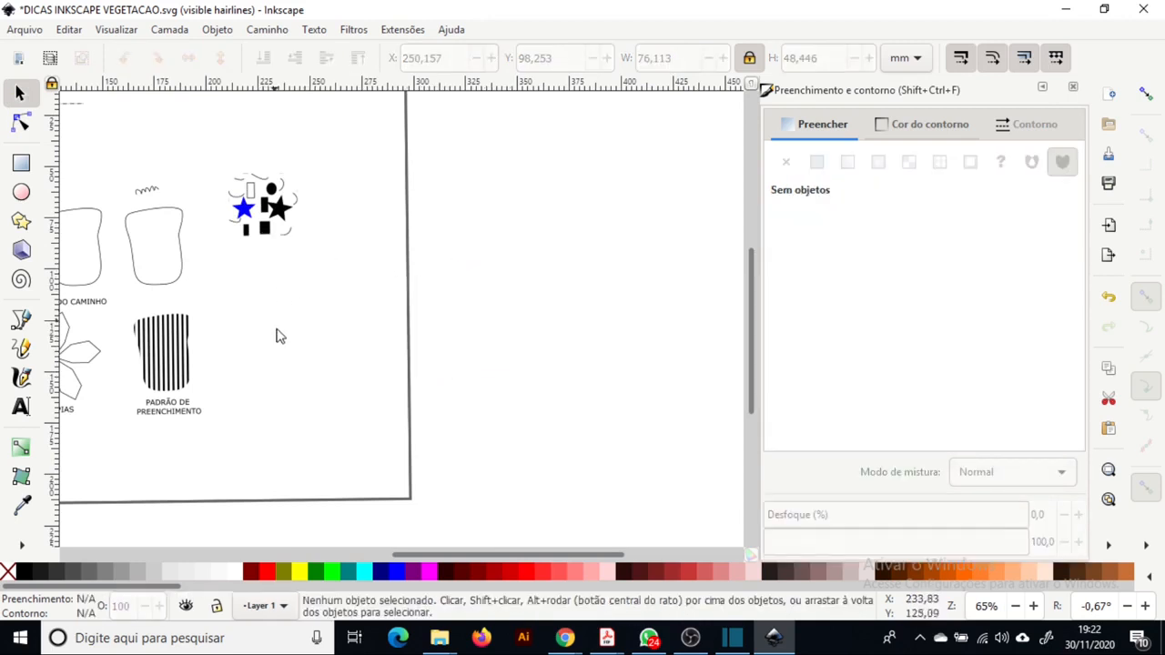
Draw small open V-shaped lines with the Bezier pen in the empty area below the star pattern
{"action": "scroll", "coordinate": [279, 336], "scroll_direction": "up", "scroll_amount": 2, "text": "ctrl"}
{"action": "scroll", "coordinate": [194, 319], "scroll_direction": "down", "scroll_amount": 1, "text": "ctrl"}
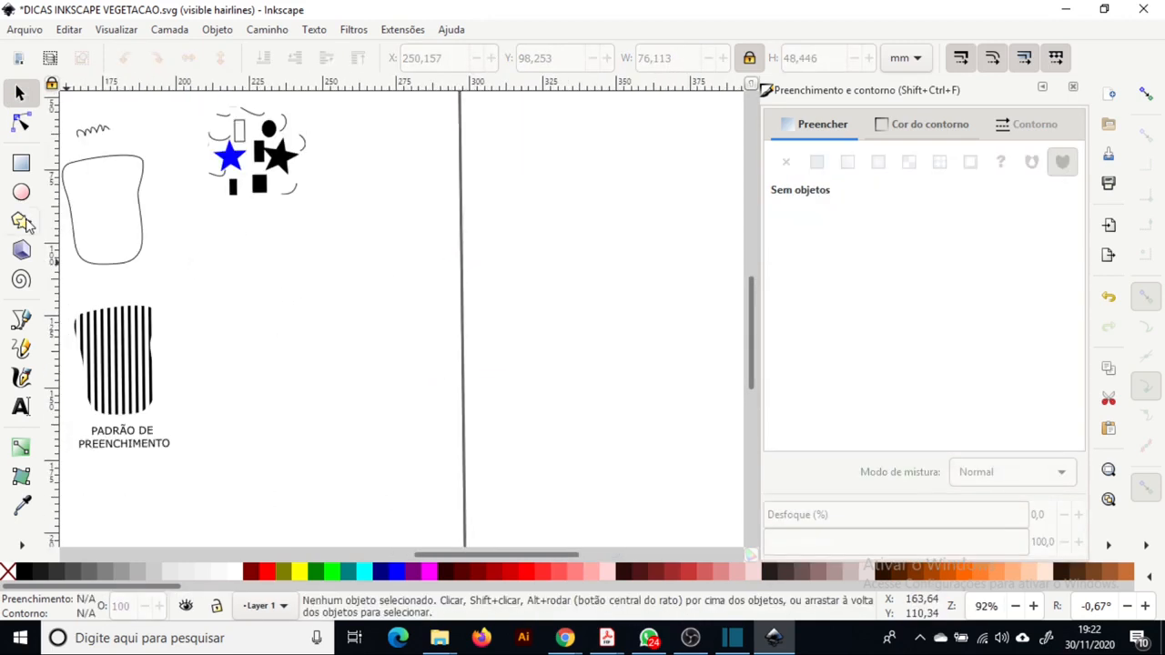
{"action": "left_click", "coordinate": [20, 320]}
{"action": "left_click", "coordinate": [284, 315]}
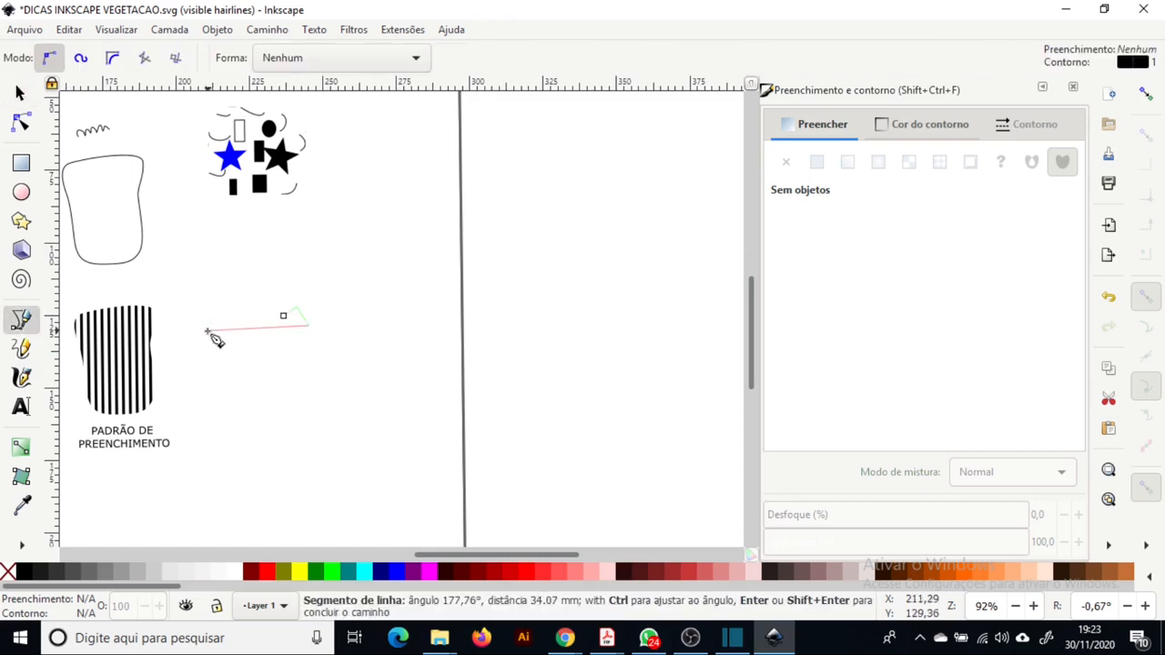
{"action": "left_click", "coordinate": [295, 308]}
{"action": "double_click", "coordinate": [307, 325]}
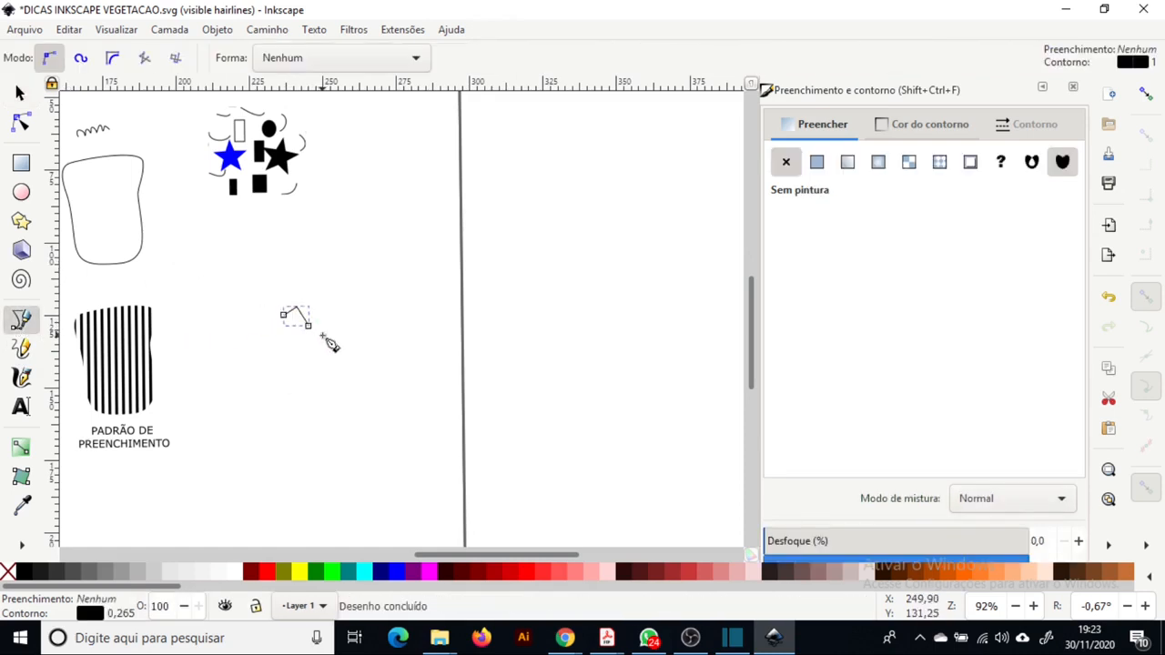
Add small unfilled circles about 3 to 4 mm wide and short straight strokes around the V-shaped lines
{"action": "left_click", "coordinate": [21, 192]}
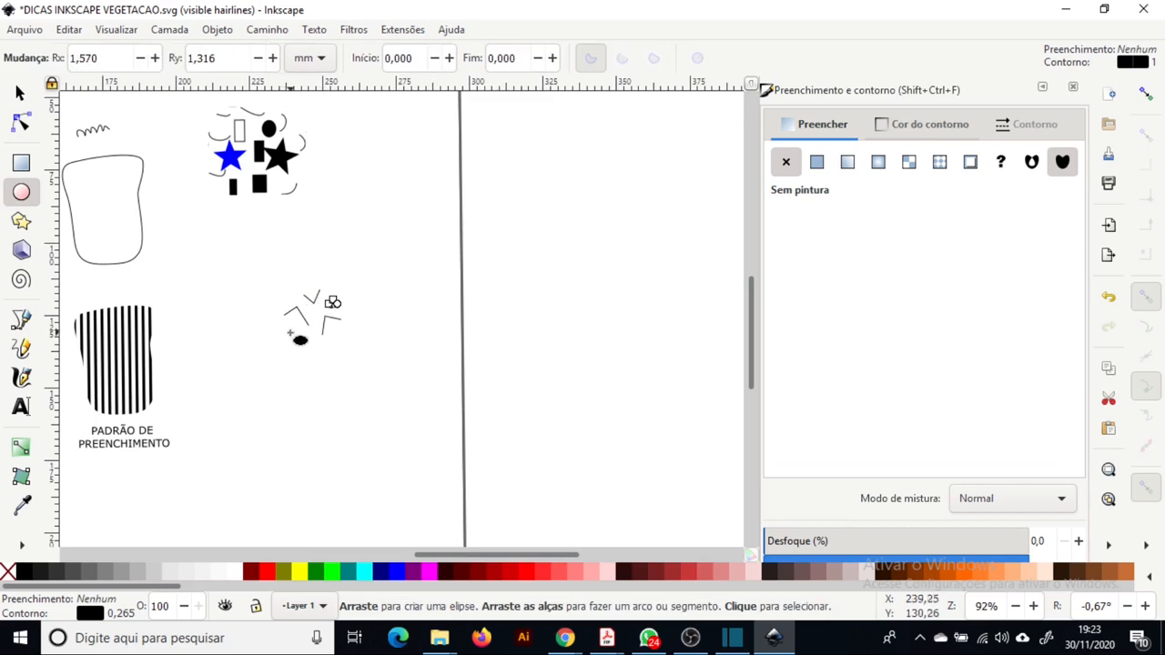
{"action": "left_click_drag", "start_coordinate": [290, 335], "coordinate": [283, 326]}
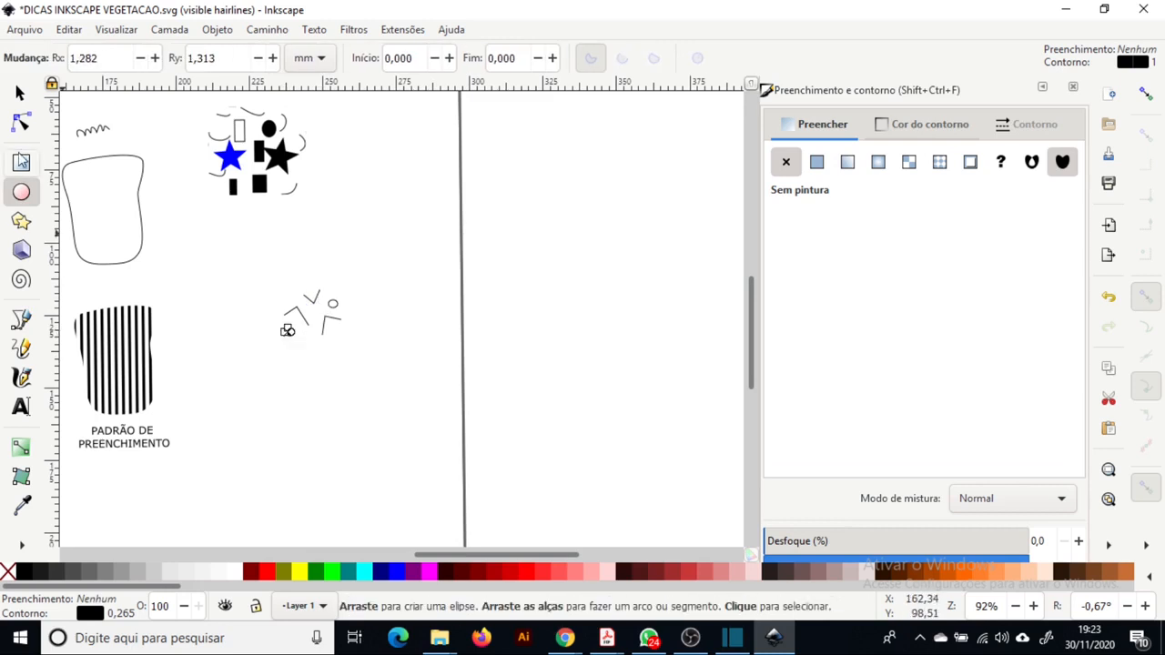
{"action": "left_click", "coordinate": [21, 318]}
{"action": "left_click", "coordinate": [21, 347]}
{"action": "left_click_drag", "start_coordinate": [319, 267], "coordinate": [296, 283]}
{"action": "left_click", "coordinate": [21, 193]}
{"action": "key", "text": "s"}
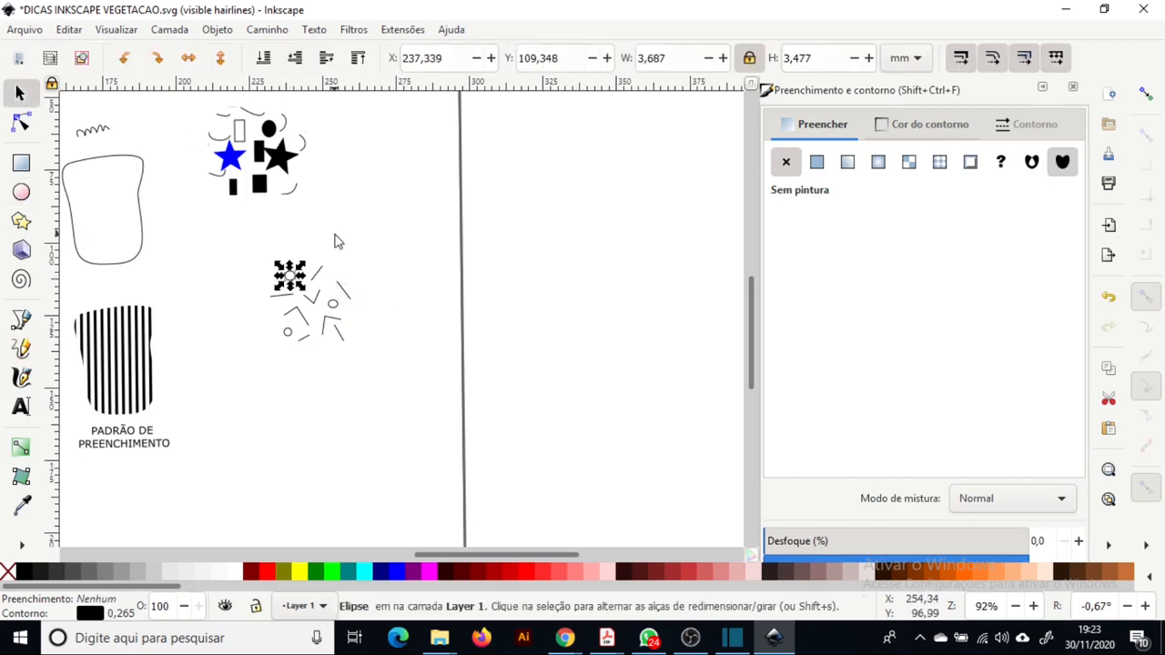
Convert all the drawn V-shaped lines, strokes and small circles together into a fill pattern
{"action": "key", "text": "ctrl+a"}
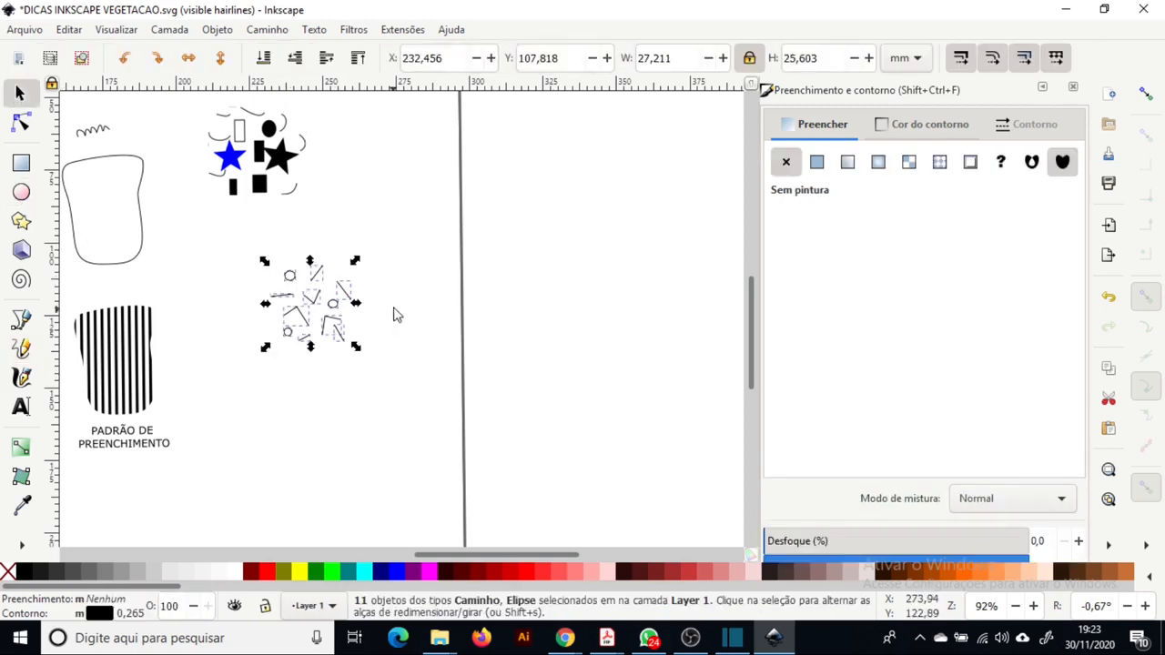
{"action": "left_click", "coordinate": [229, 32]}
{"action": "mouse_move", "coordinate": [316, 264]}
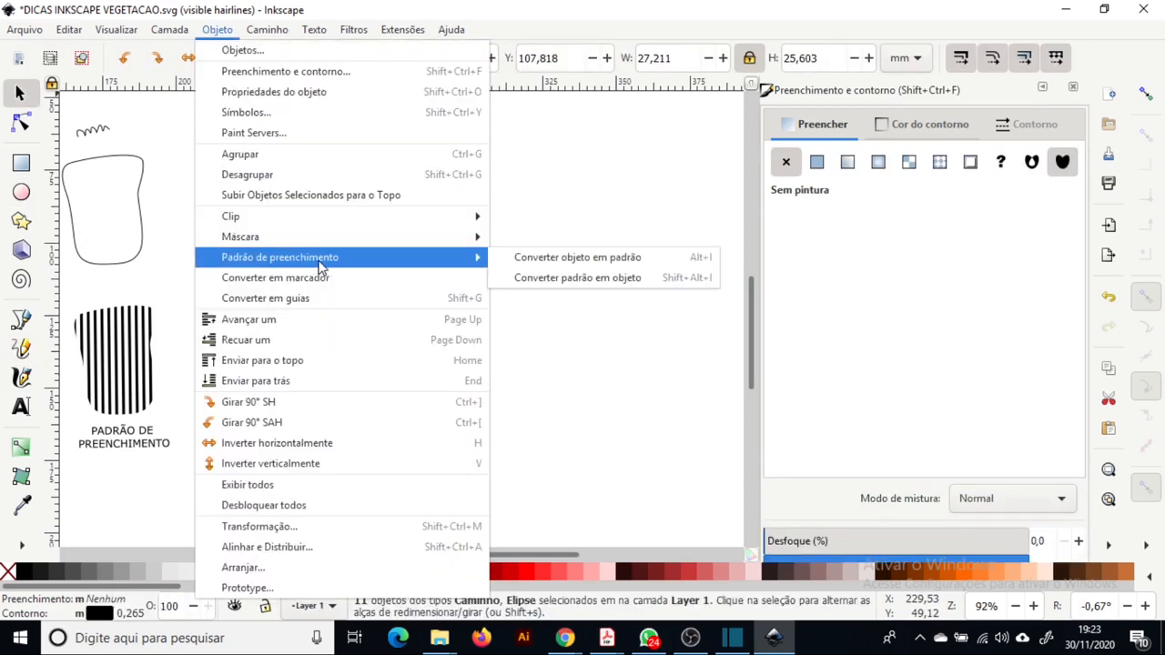
{"action": "left_click", "coordinate": [572, 258]}
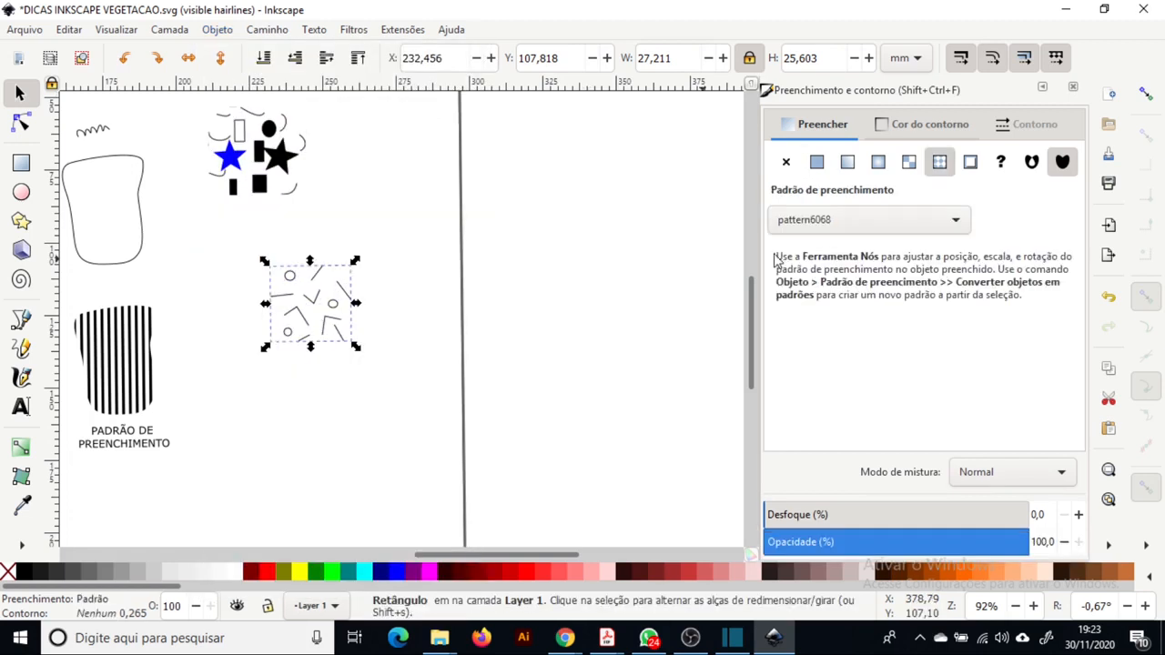
Draw a circle about 68 mm in diameter across the page's right border and fill it with pattern6068
{"action": "left_click", "coordinate": [21, 190]}
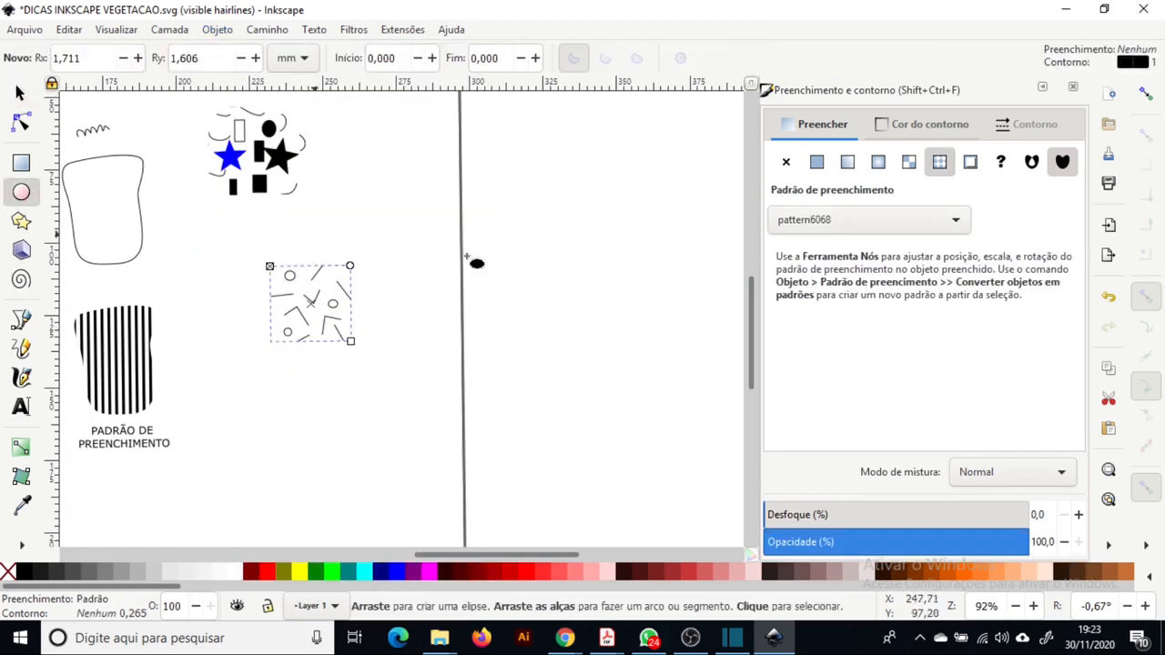
{"action": "left_click_drag", "start_coordinate": [446, 240], "coordinate": [648, 441]}
{"action": "left_click", "coordinate": [943, 168]}
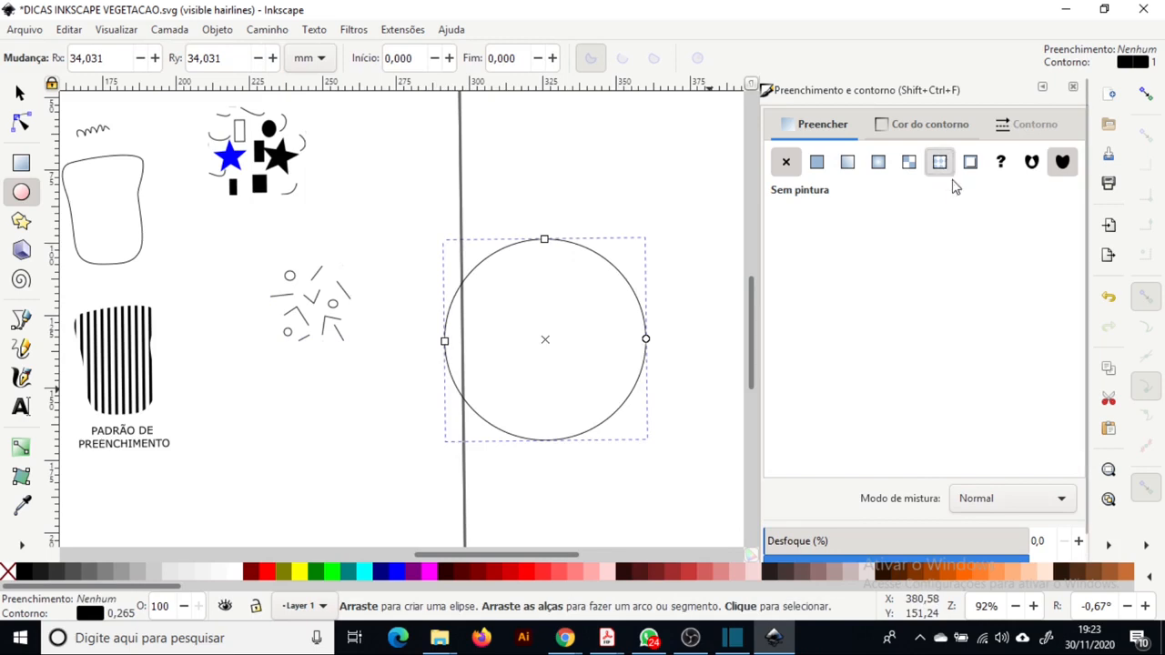
{"action": "left_click", "coordinate": [954, 214]}
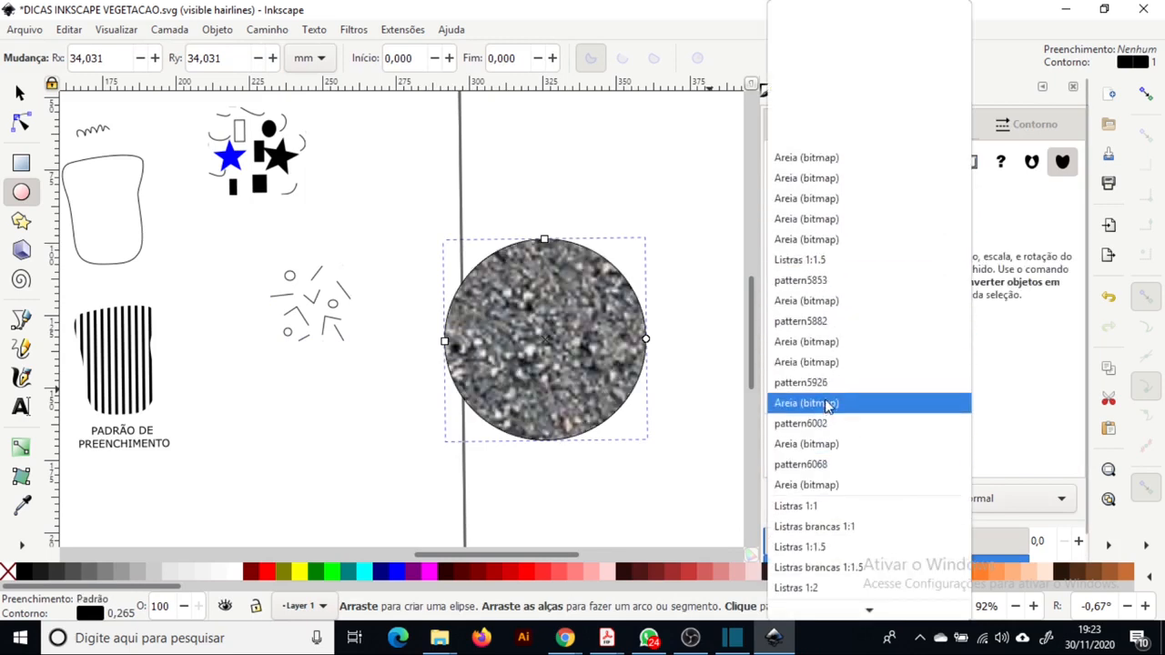
{"action": "left_click", "coordinate": [882, 464]}
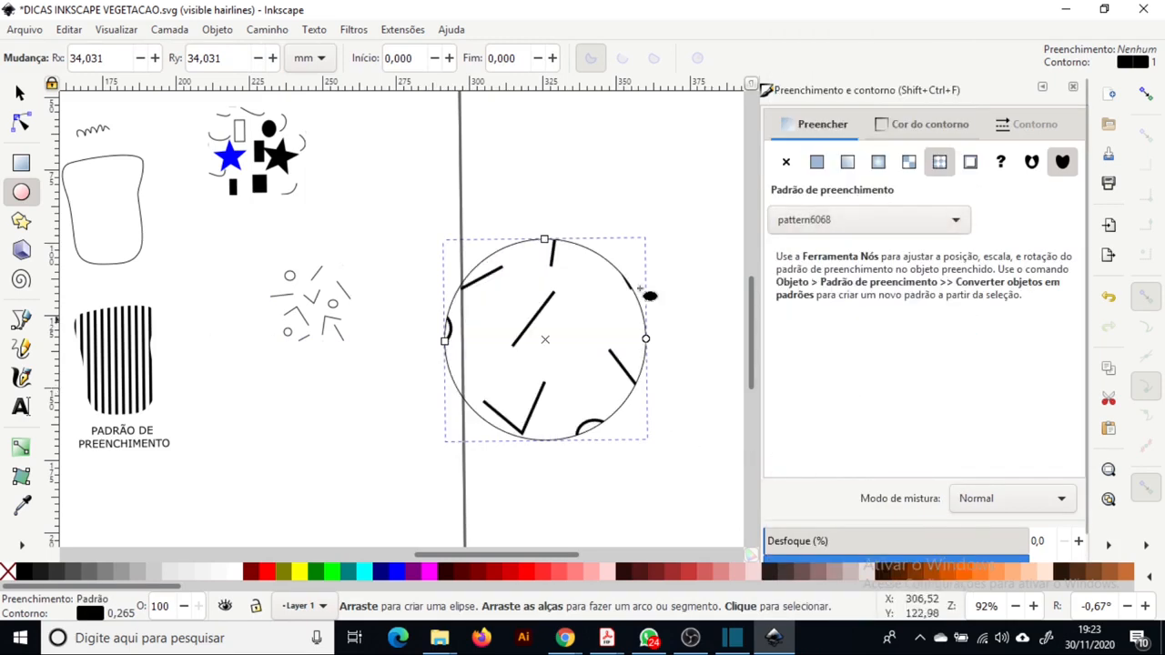
Scale down the large circle's fill pattern to a dense repeat with the Node tool and rotate the pattern
{"action": "left_click", "coordinate": [18, 132]}
{"action": "left_click_drag", "start_coordinate": [650, 351], "coordinate": [385, 281]}
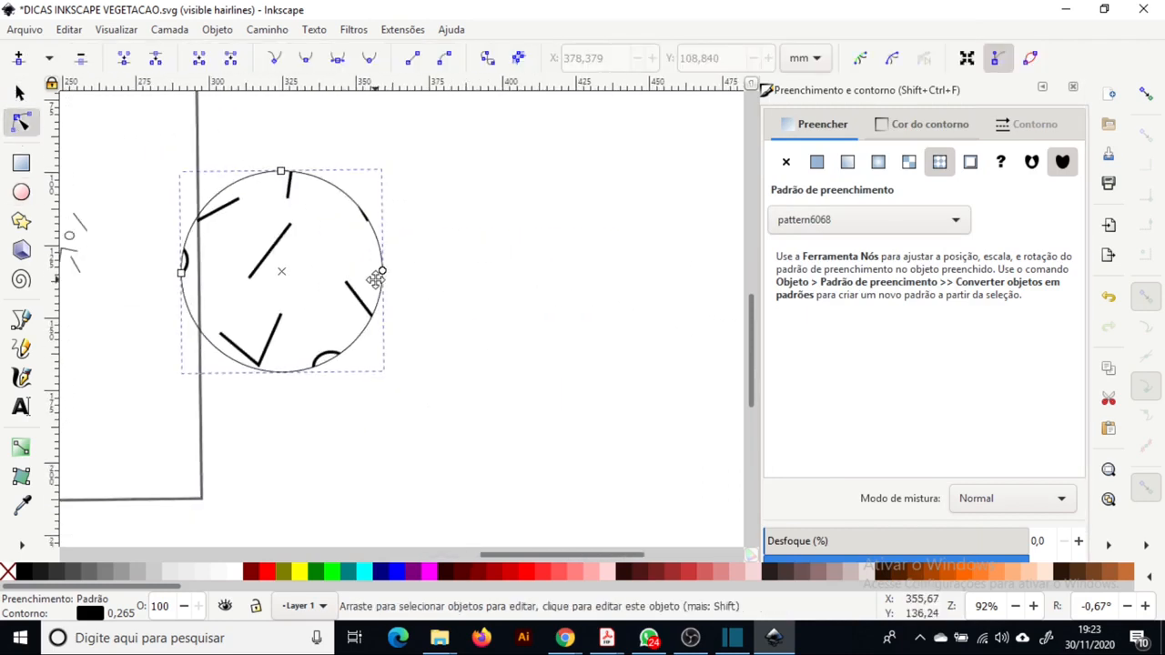
{"action": "scroll", "coordinate": [329, 281], "scroll_direction": "down", "scroll_amount": 4}
{"action": "scroll", "coordinate": [262, 273], "scroll_direction": "down", "scroll_amount": 1}
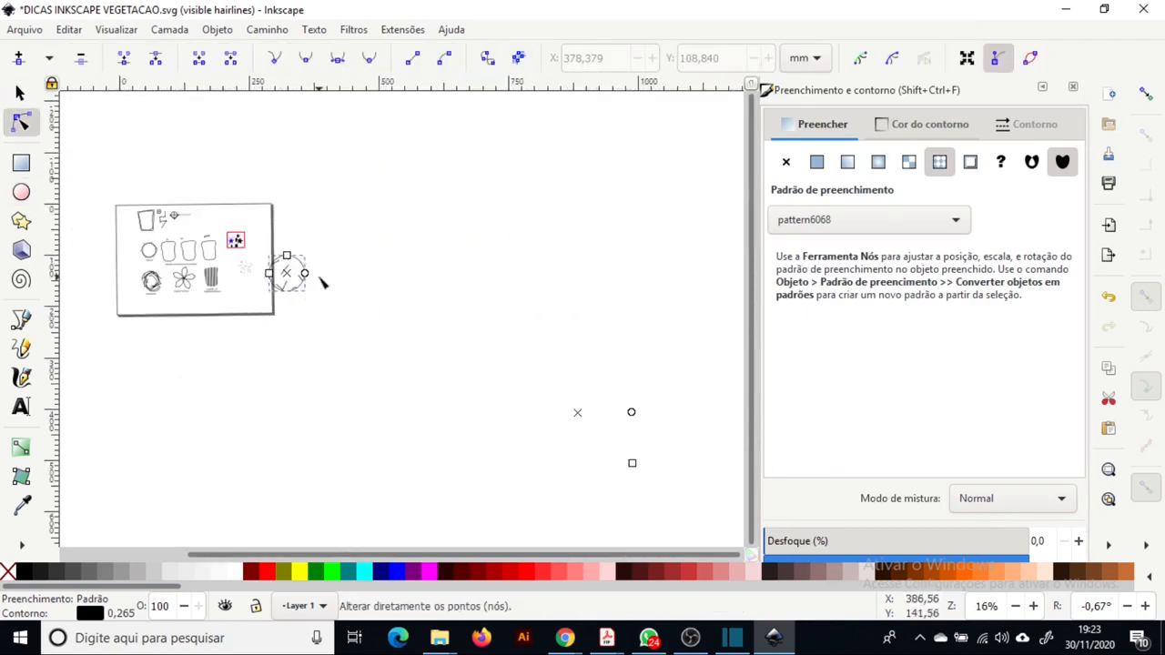
{"action": "scroll", "coordinate": [273, 266], "scroll_direction": "up", "scroll_amount": 5}
{"action": "scroll", "coordinate": [356, 284], "scroll_direction": "down", "scroll_amount": 2}
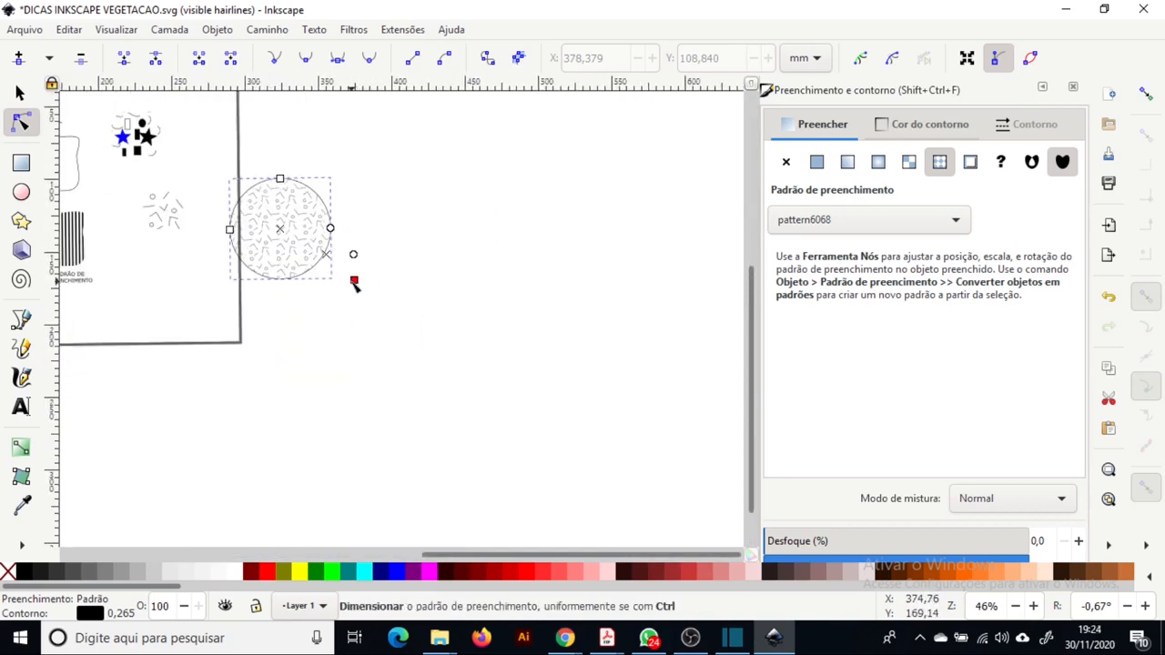
{"action": "scroll", "coordinate": [354, 284], "scroll_direction": "up", "scroll_amount": 3}
{"action": "left_click", "coordinate": [489, 374]}
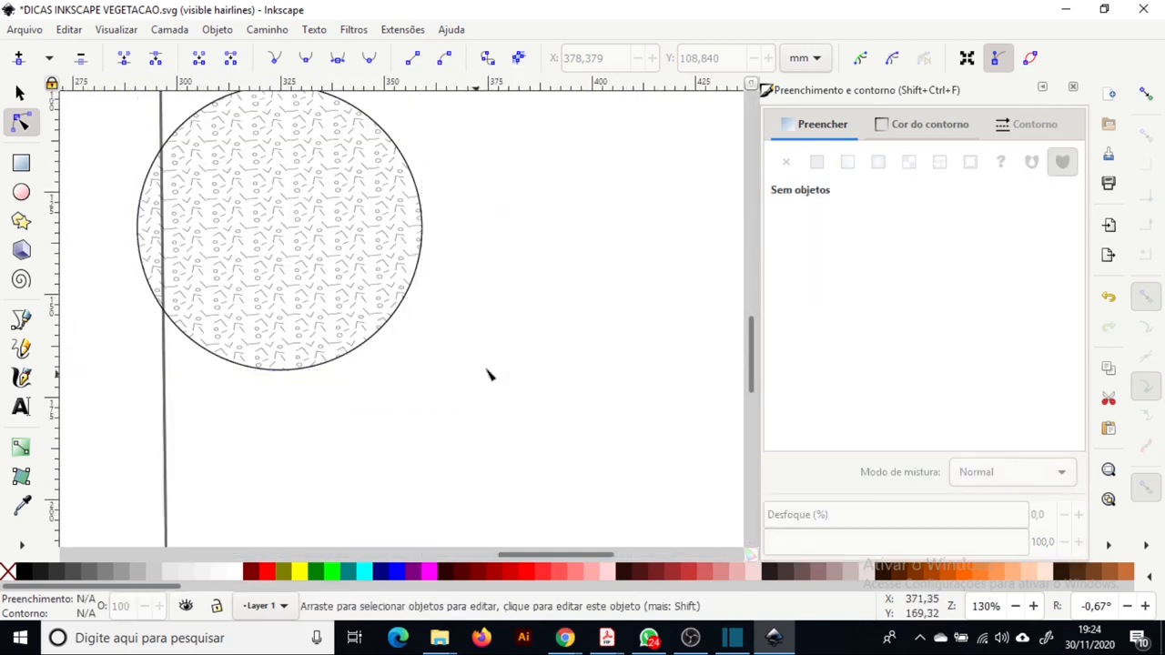
{"action": "left_click", "coordinate": [384, 295]}
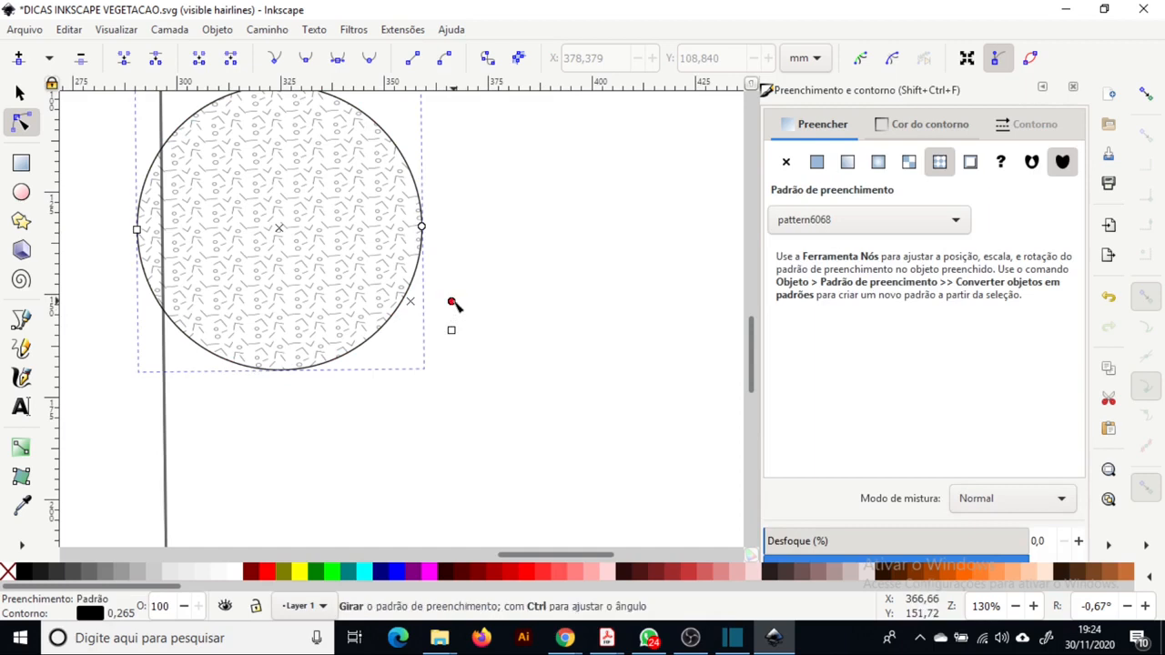
{"action": "left_click_drag", "start_coordinate": [451, 302], "coordinate": [447, 331]}
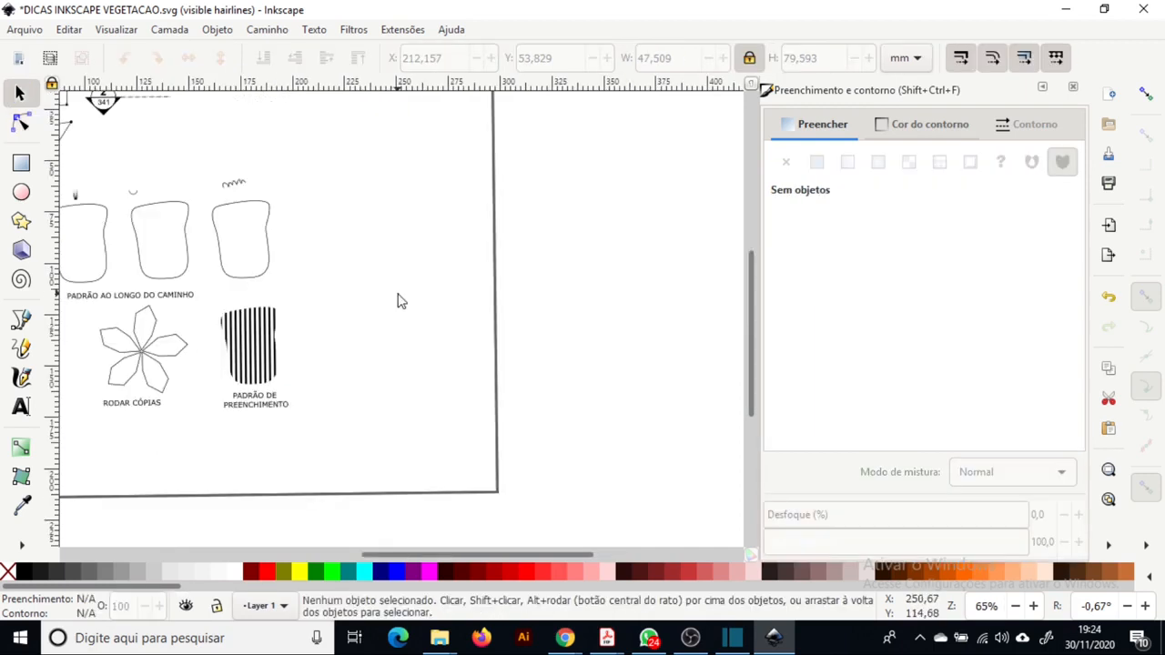
Add the small circle and its number 88 as a symbol to the current document's symbol set
{"action": "scroll", "coordinate": [398, 301], "scroll_direction": "left", "scroll_amount": 5}
{"action": "scroll", "coordinate": [398, 300], "scroll_direction": "up", "scroll_amount": 1}
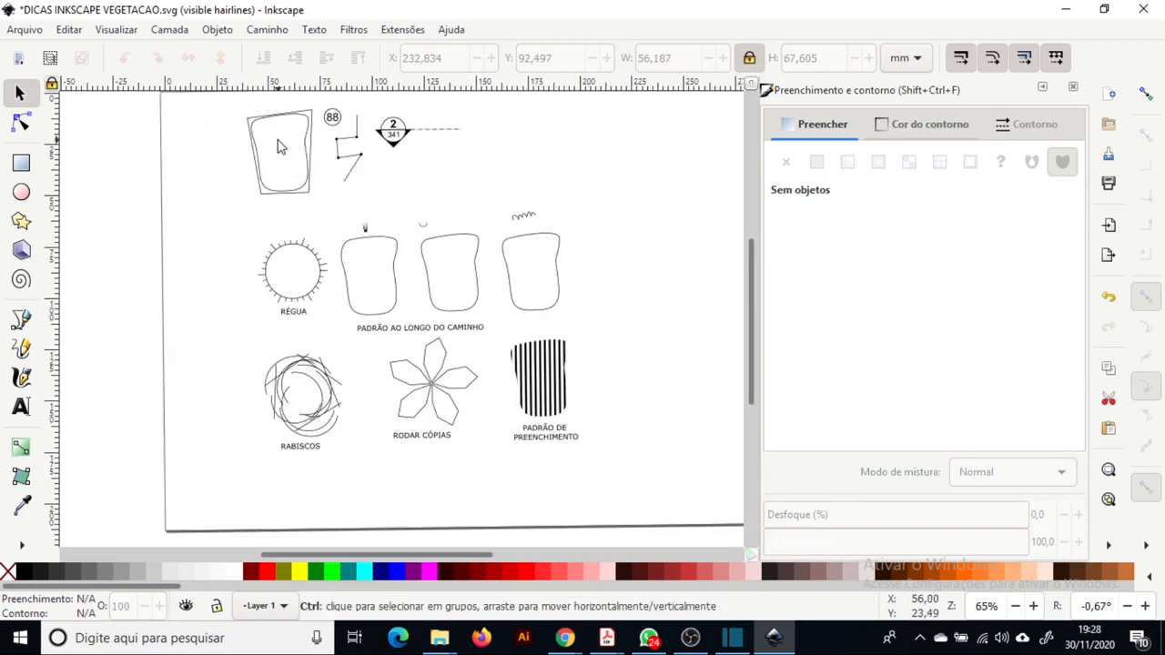
{"action": "scroll", "coordinate": [278, 146], "scroll_direction": "up", "scroll_amount": 2}
{"action": "scroll", "coordinate": [410, 182], "scroll_direction": "up", "scroll_amount": 2}
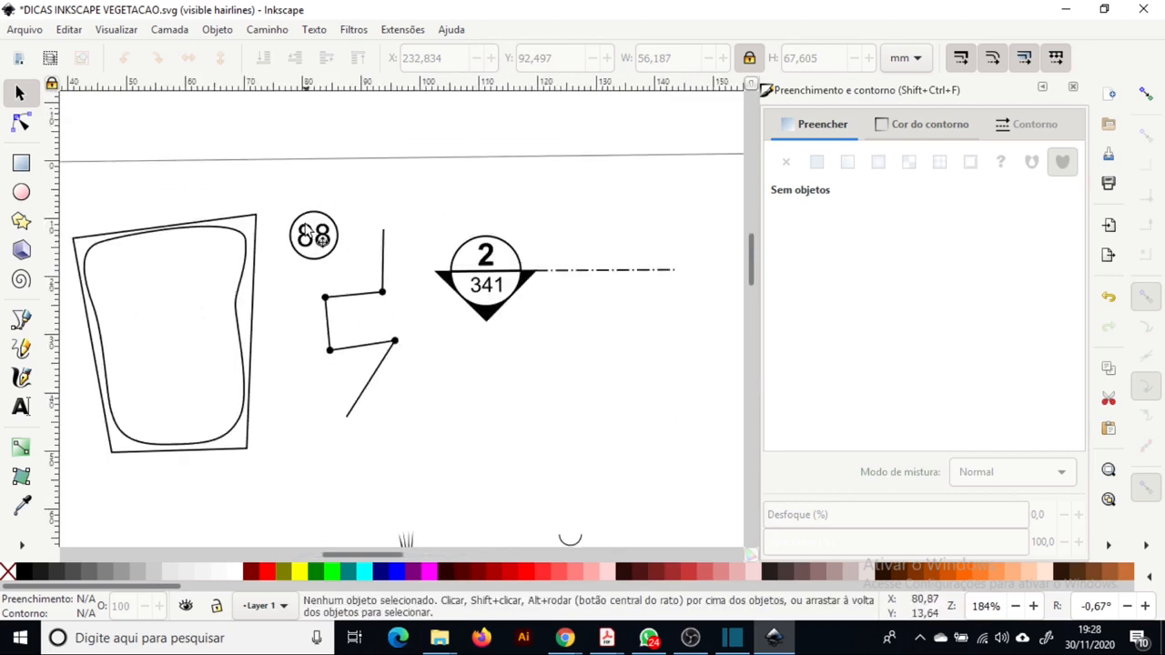
{"action": "left_click", "coordinate": [344, 239]}
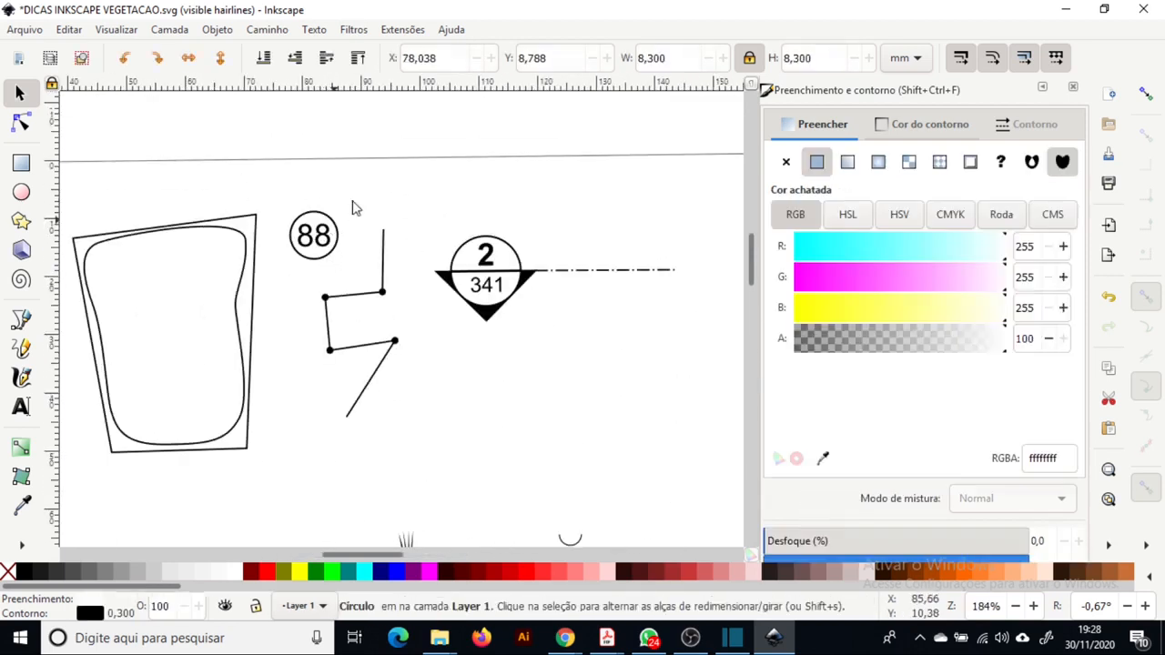
{"action": "left_click", "coordinate": [434, 185]}
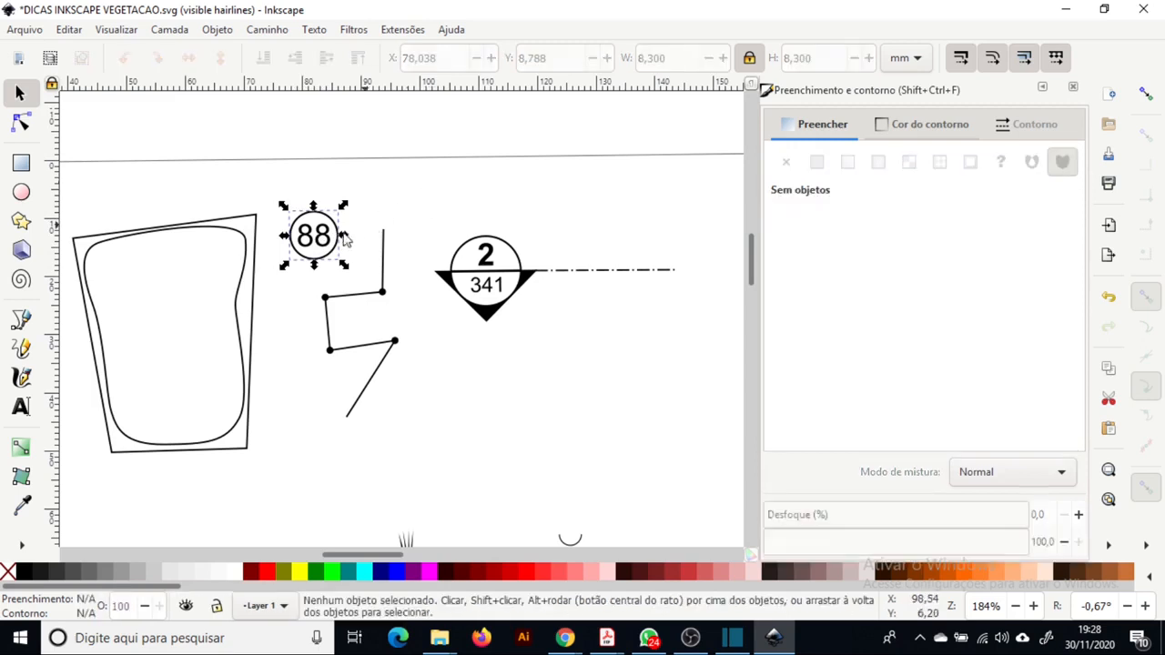
{"action": "left_click_drag", "start_coordinate": [276, 181], "coordinate": [366, 277]}
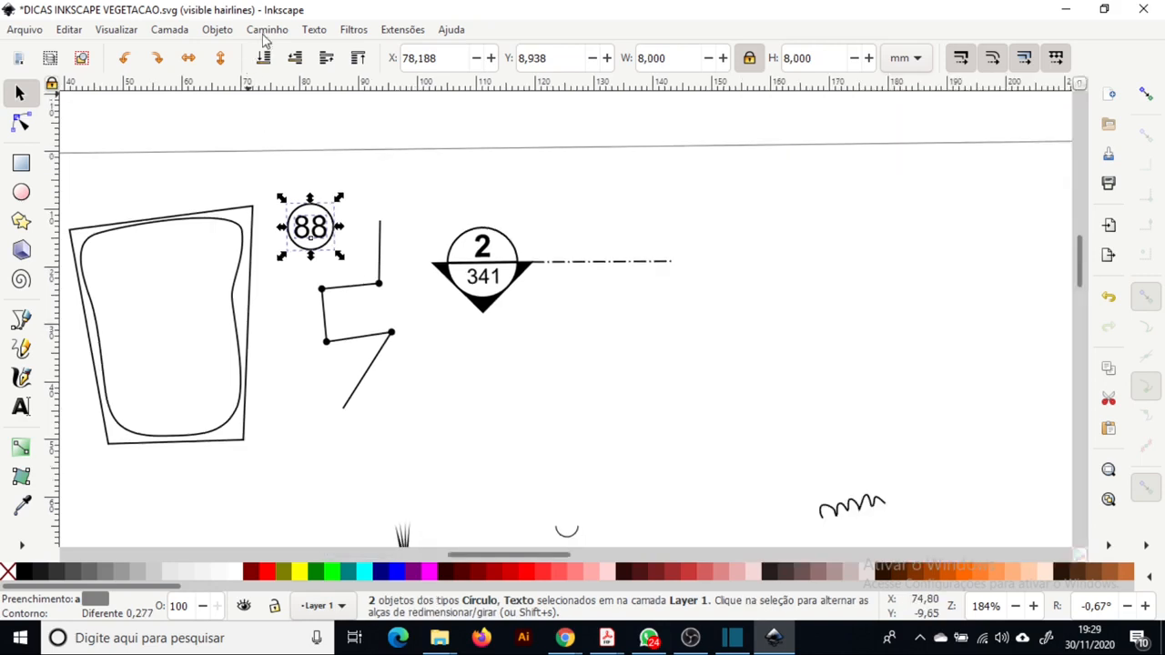
{"action": "left_click", "coordinate": [228, 31]}
{"action": "left_click", "coordinate": [241, 112]}
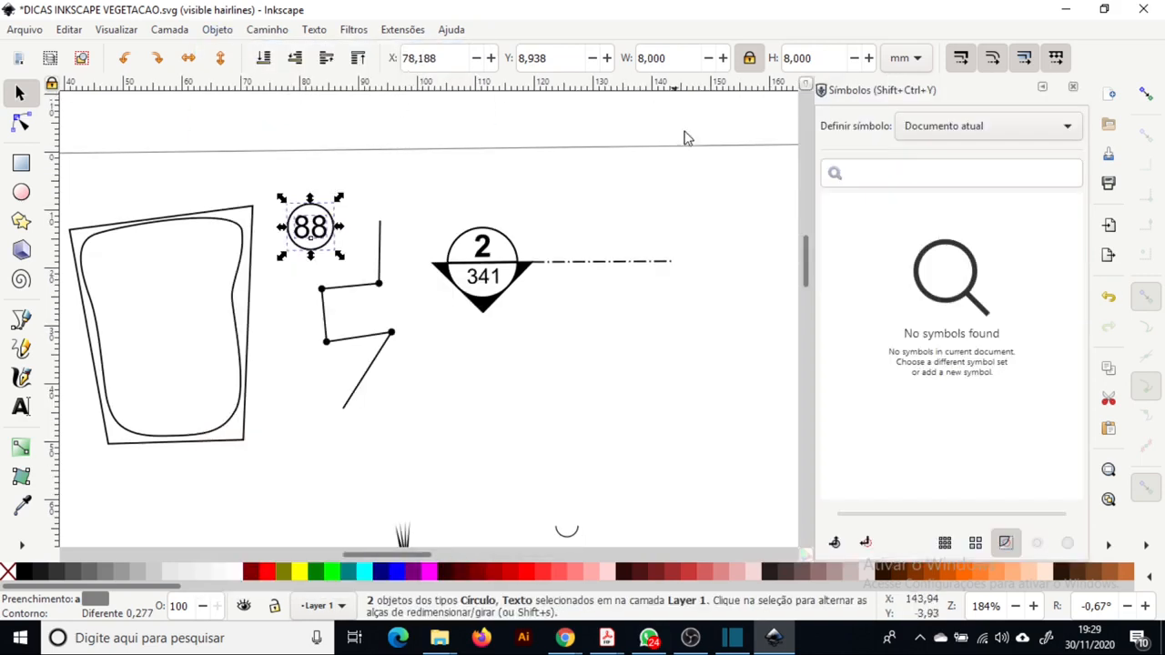
{"action": "left_click", "coordinate": [835, 544]}
Place two instances of the 88 symbol in the empty area above the 2/341 section marker's dashed line
{"action": "left_click_drag", "start_coordinate": [844, 216], "coordinate": [577, 179]}
{"action": "left_click", "coordinate": [841, 215]}
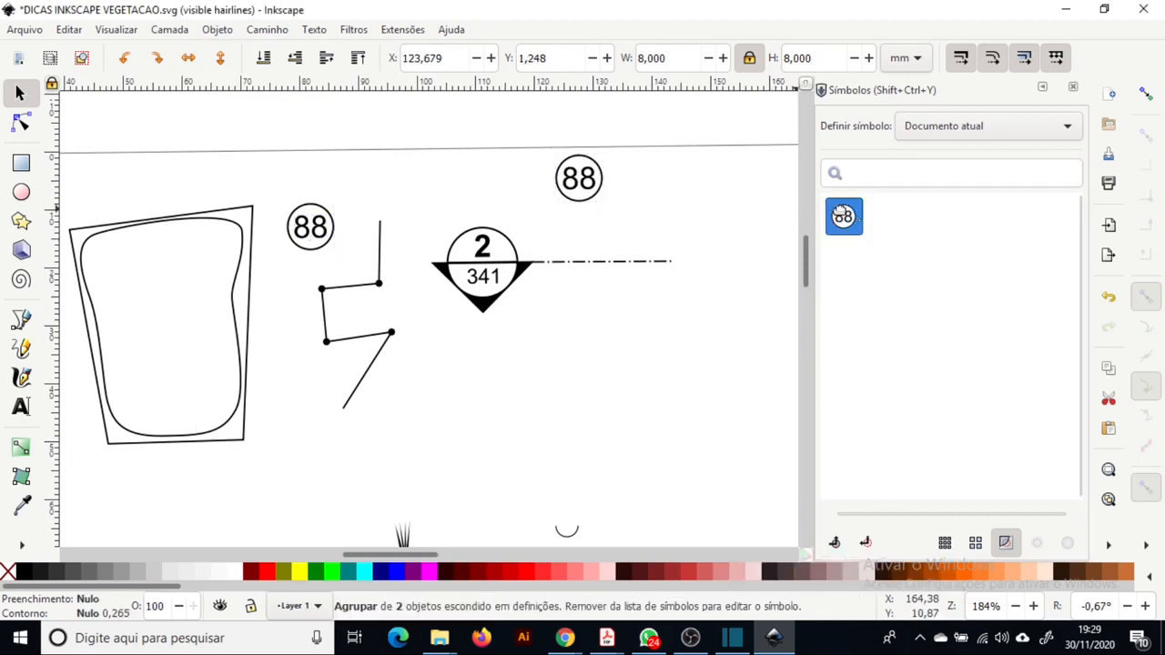
{"action": "left_click_drag", "start_coordinate": [841, 215], "coordinate": [634, 192]}
{"action": "left_click", "coordinate": [844, 215]}
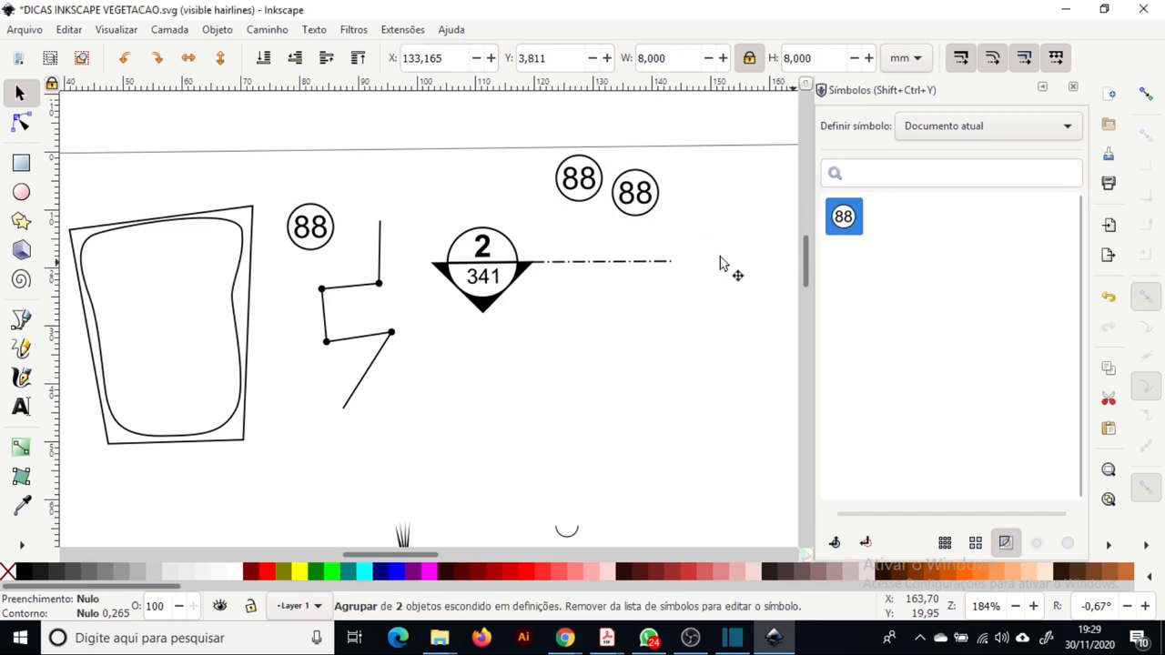
Undo both 88 symbol placements and the creation of the symbol
{"action": "key", "text": "ctrl+z"}
{"action": "key", "text": "ctrl+z"}
{"action": "key", "text": "ctrl+z"}
Group the circle with its number 88 and place two linked clones of the group above the 2/341 section marker
{"action": "left_click_drag", "start_coordinate": [279, 192], "coordinate": [360, 259]}
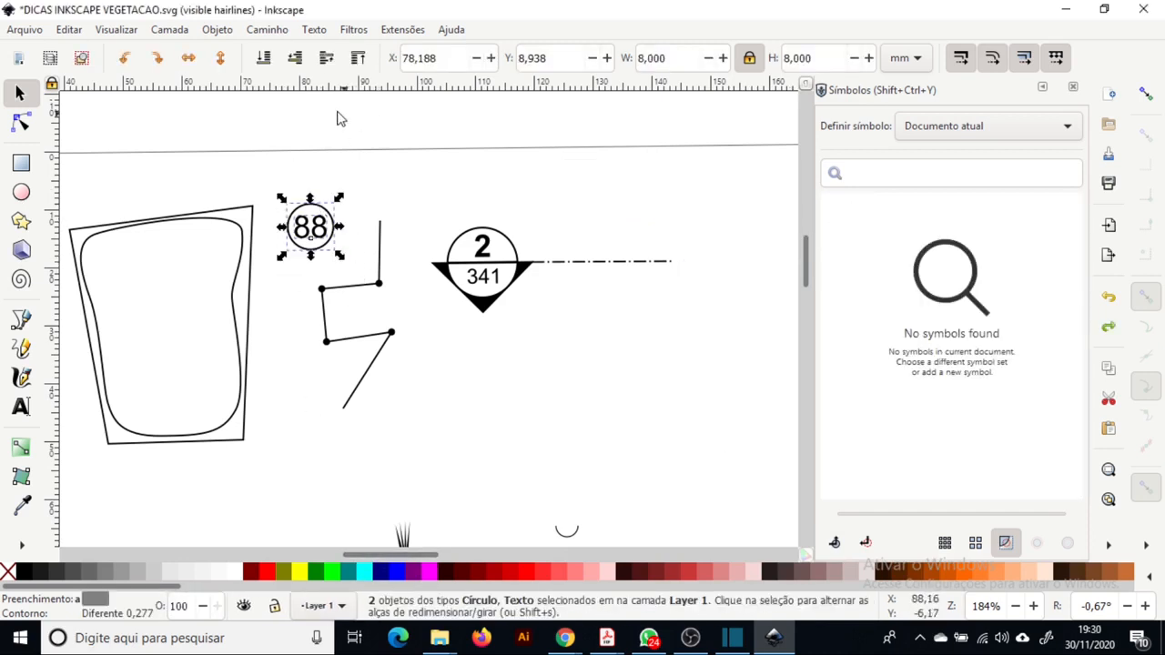
{"action": "key", "text": "ctrl+g"}
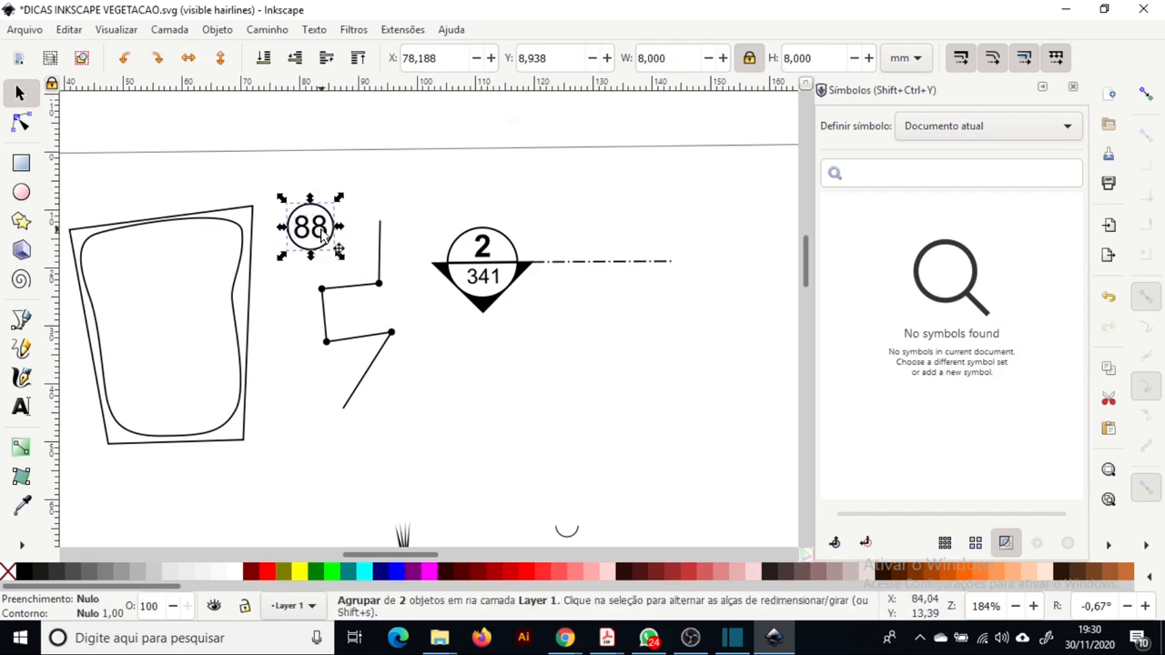
{"action": "key", "text": "alt+d"}
{"action": "mouse_move", "coordinate": [320, 235]}
{"action": "left_mouse_down"}
{"action": "mouse_move", "coordinate": [471, 182]}
{"action": "mouse_move", "coordinate": [606, 216]}
{"action": "left_mouse_up"}
{"action": "key", "text": "alt+d"}
Clone the most recently placed 88 clone and position the new one to its right, about 15 mm away
{"action": "key", "text": "alt+v"}
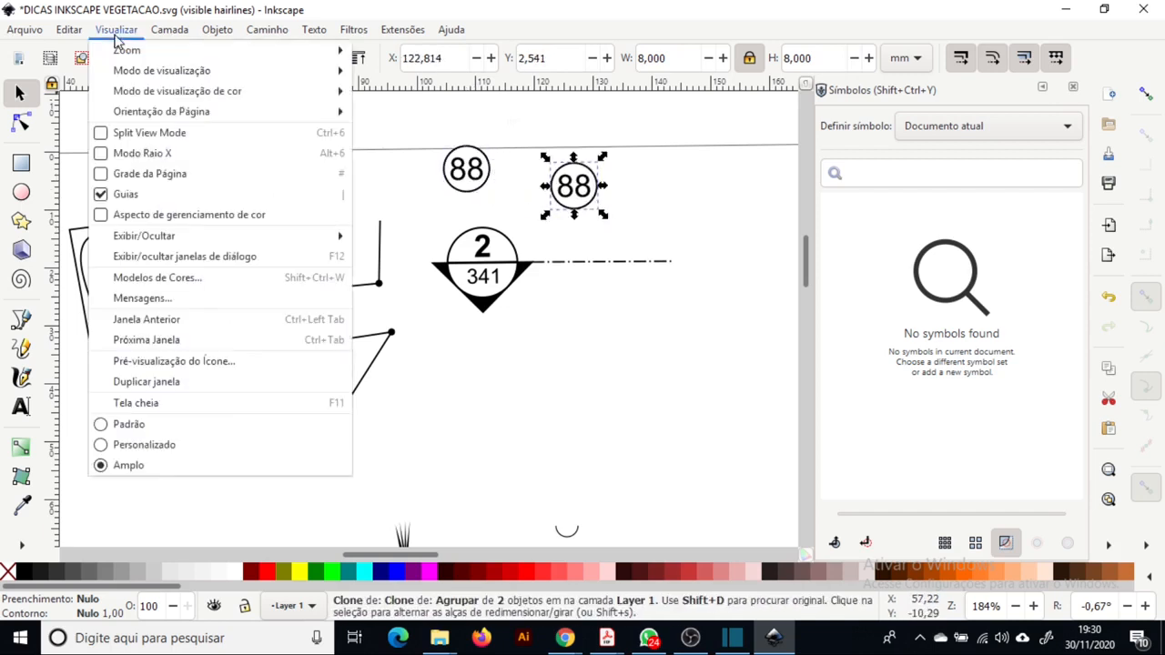
{"action": "mouse_move", "coordinate": [71, 31]}
{"action": "mouse_move", "coordinate": [114, 278]}
{"action": "left_click", "coordinate": [488, 278]}
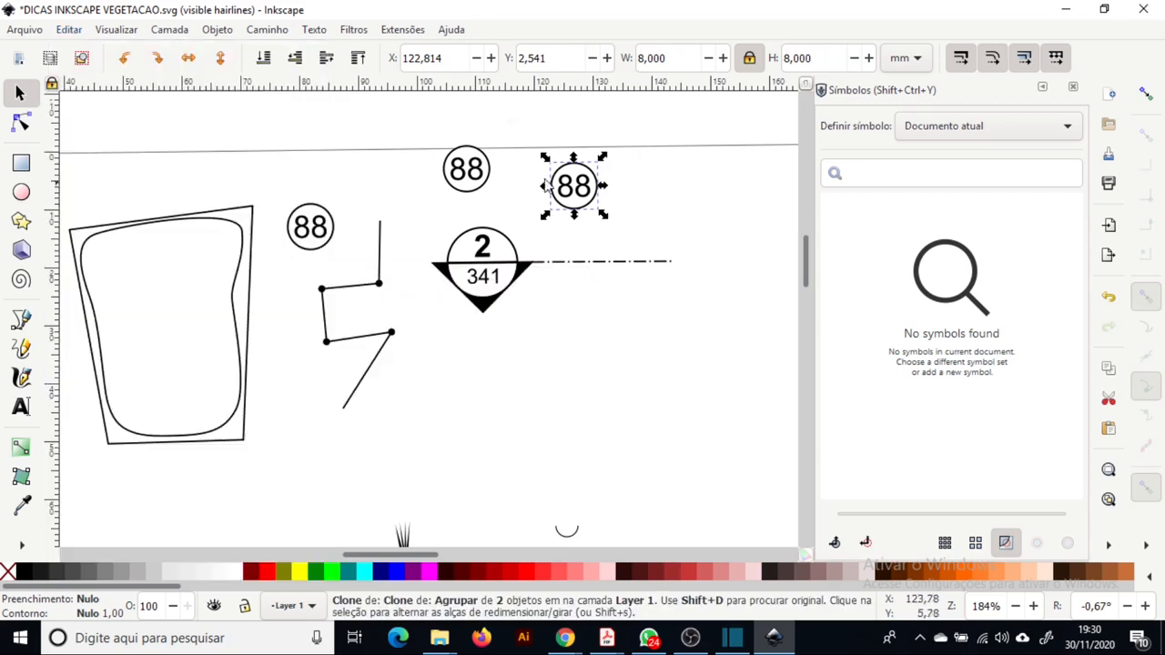
{"action": "key", "text": "alt+d"}
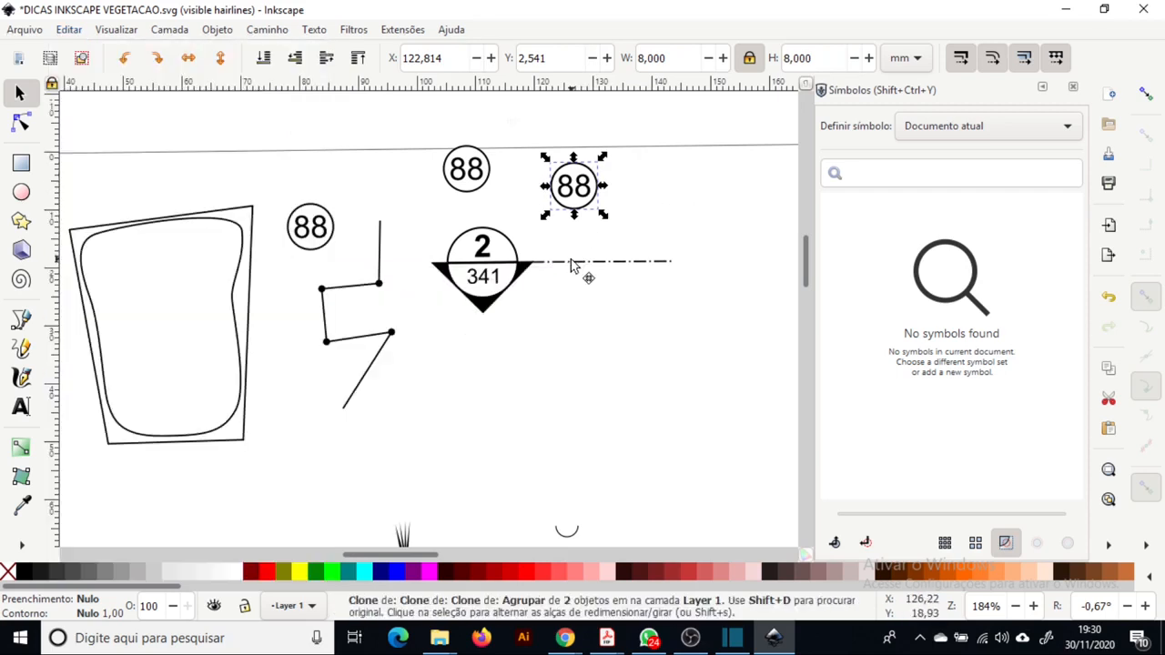
{"action": "left_click_drag", "start_coordinate": [572, 212], "coordinate": [691, 208]}
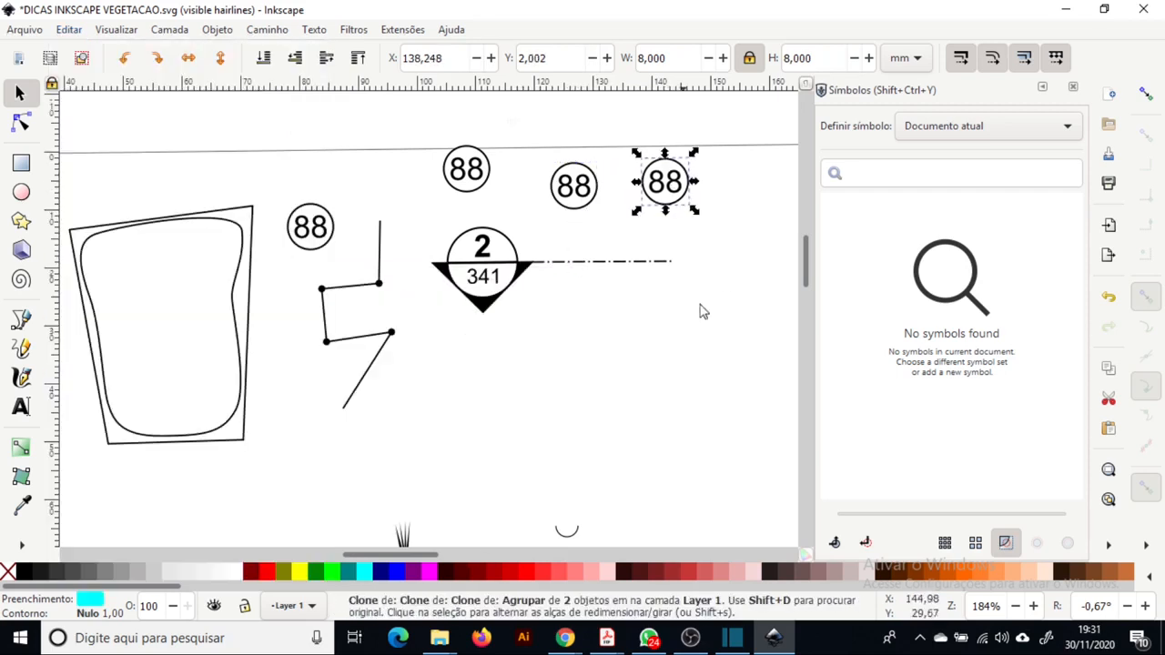
Recolour the number 88 inside the original group, first red and finally green
{"action": "left_click", "coordinate": [470, 169]}
{"action": "left_click", "coordinate": [311, 238]}
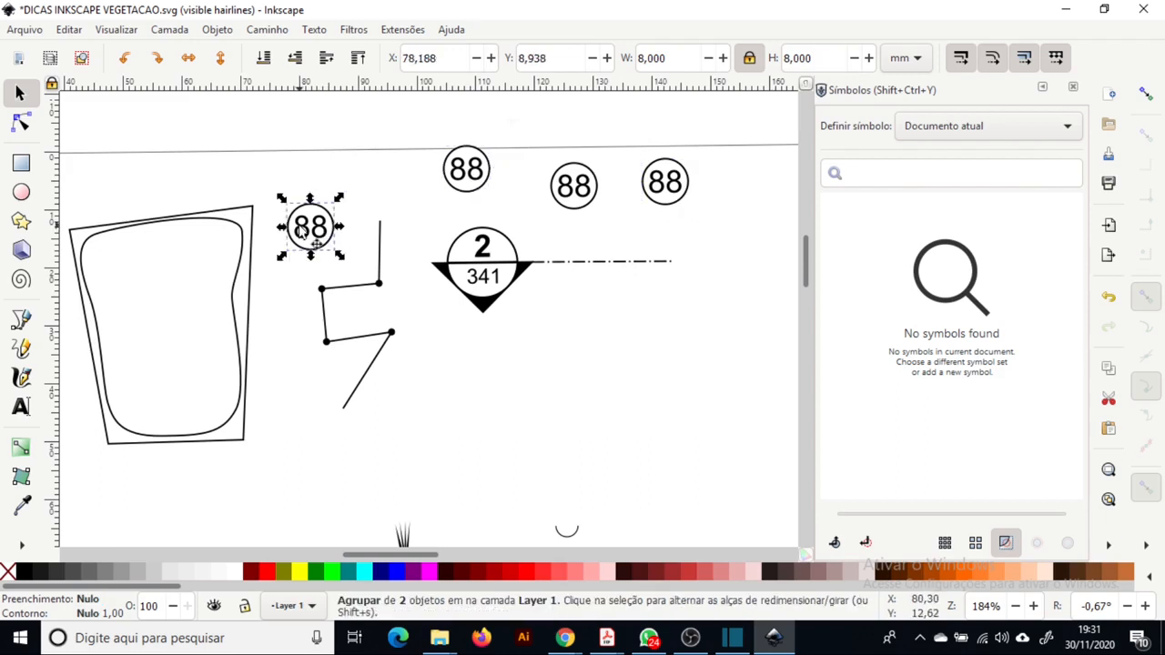
{"action": "key", "text": "Escape"}
{"action": "left_click", "coordinate": [318, 235]}
{"action": "left_click", "coordinate": [271, 571]}
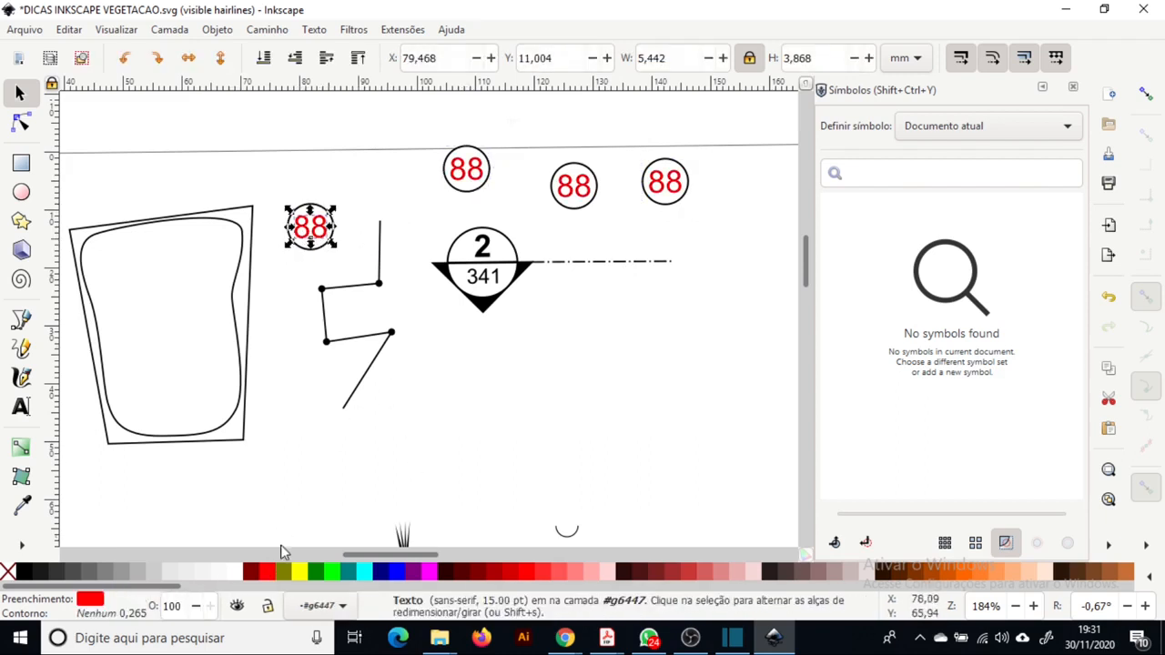
{"action": "left_click", "coordinate": [319, 572]}
{"action": "key", "text": "Escape"}
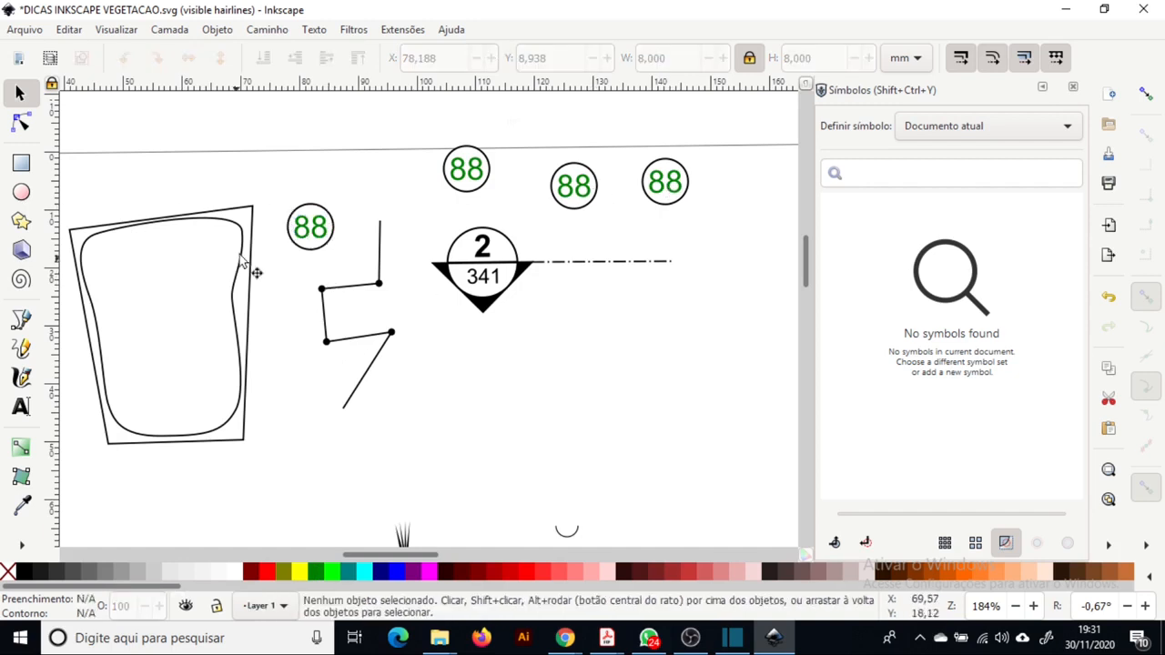
Trace the 88 clones back to their sources by selecting the original of each clone
{"action": "left_click", "coordinate": [698, 211]}
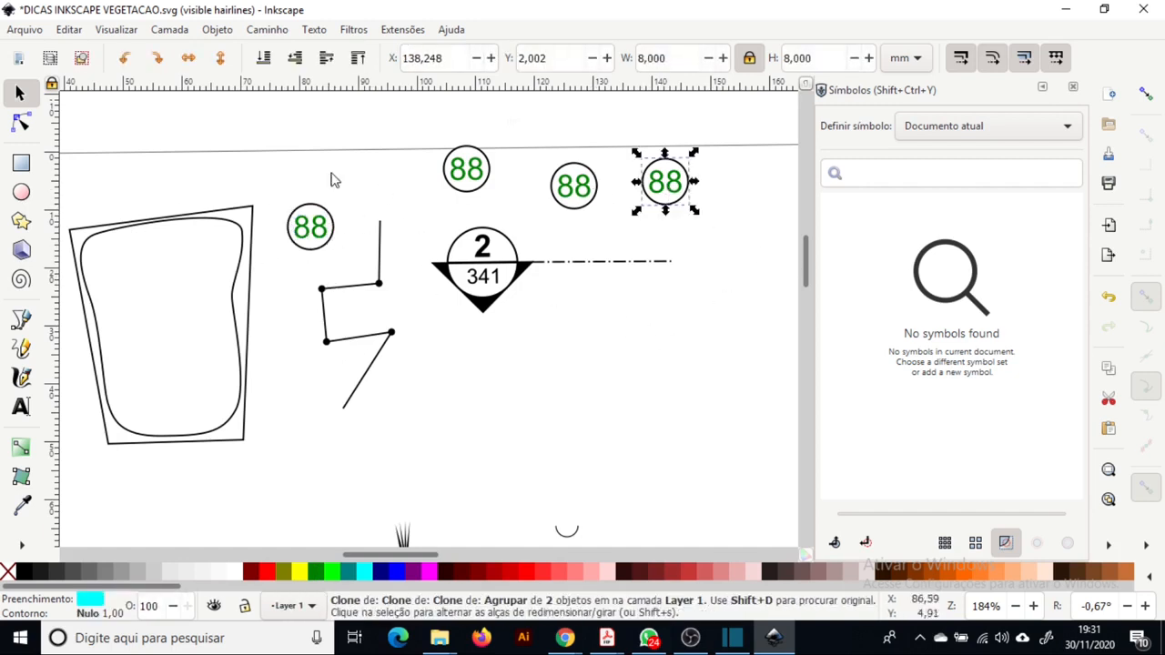
{"action": "left_click", "coordinate": [70, 30]}
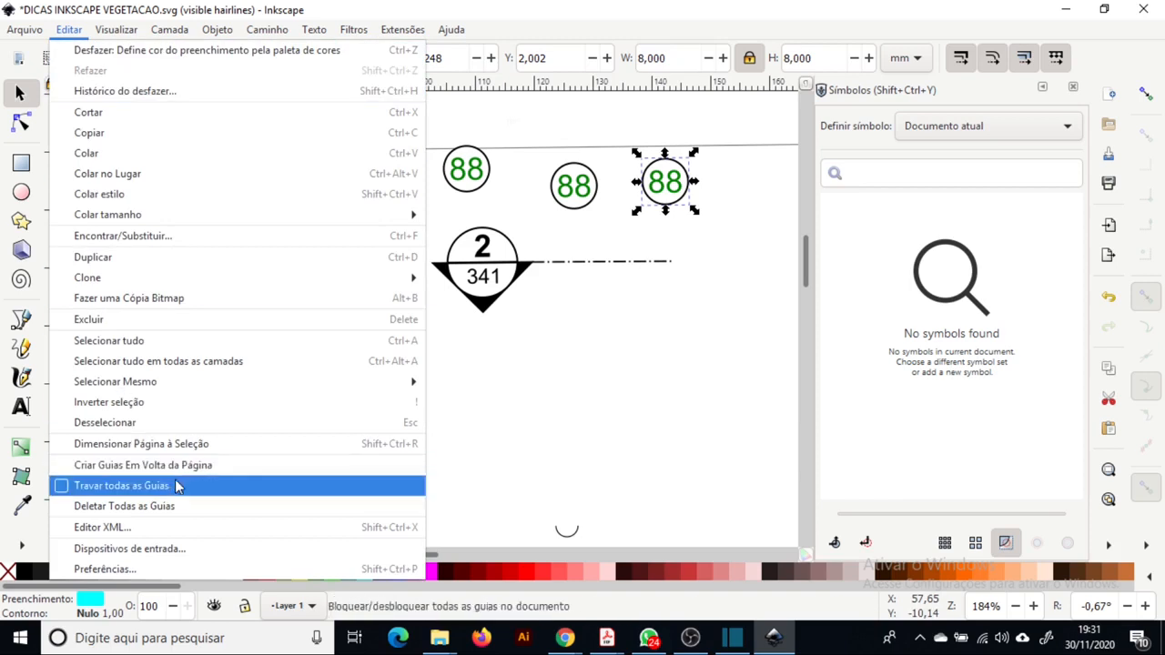
{"action": "mouse_move", "coordinate": [365, 277]}
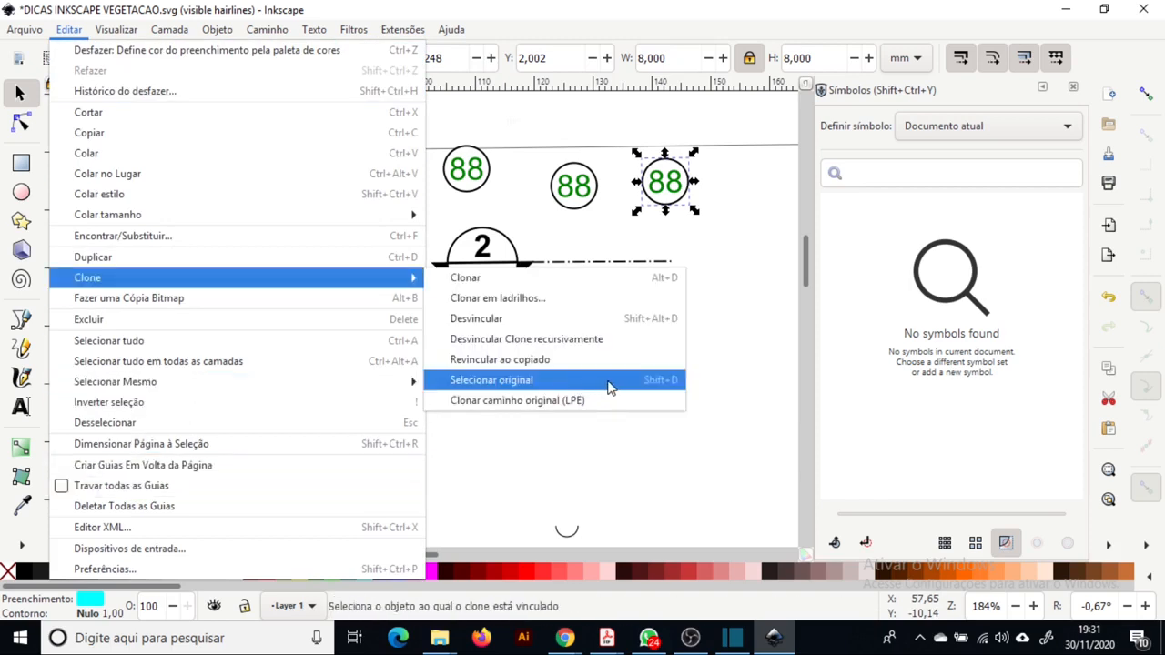
{"action": "left_click", "coordinate": [610, 386]}
{"action": "key", "text": "shift+d"}
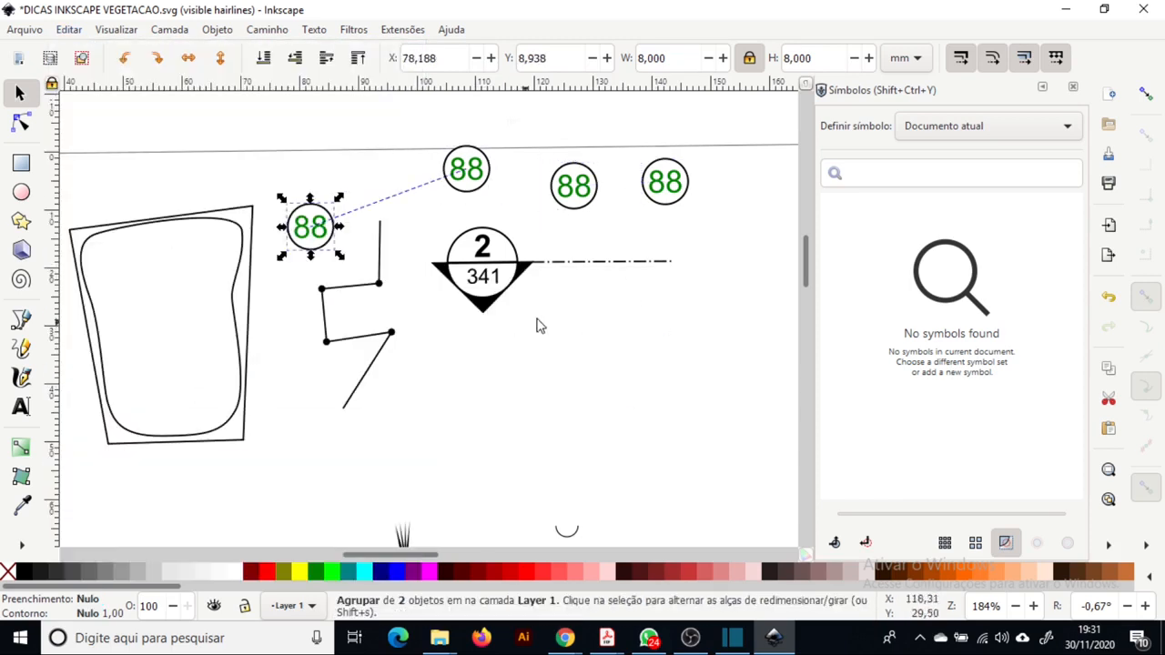
{"action": "left_click", "coordinate": [574, 187]}
{"action": "key", "text": "shift+d"}
{"action": "left_click", "coordinate": [659, 185]}
{"action": "key", "text": "shift+d"}
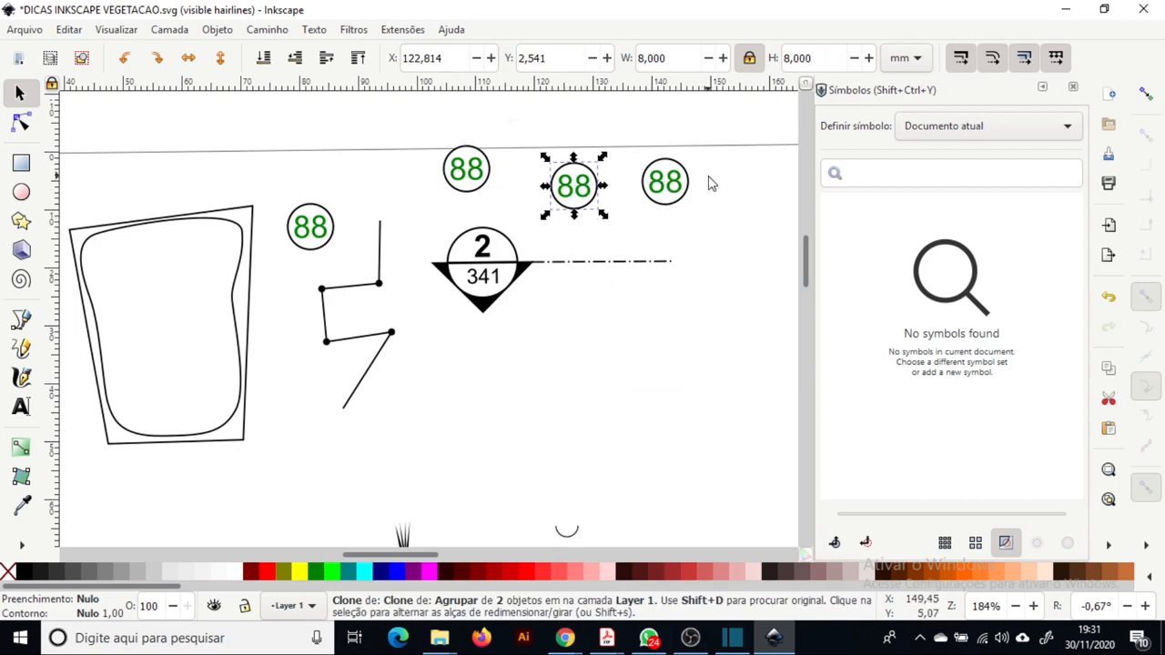
Compare the original 88 group with its clones by selecting the original and the middle clone above the section marker
{"action": "left_click", "coordinate": [310, 226]}
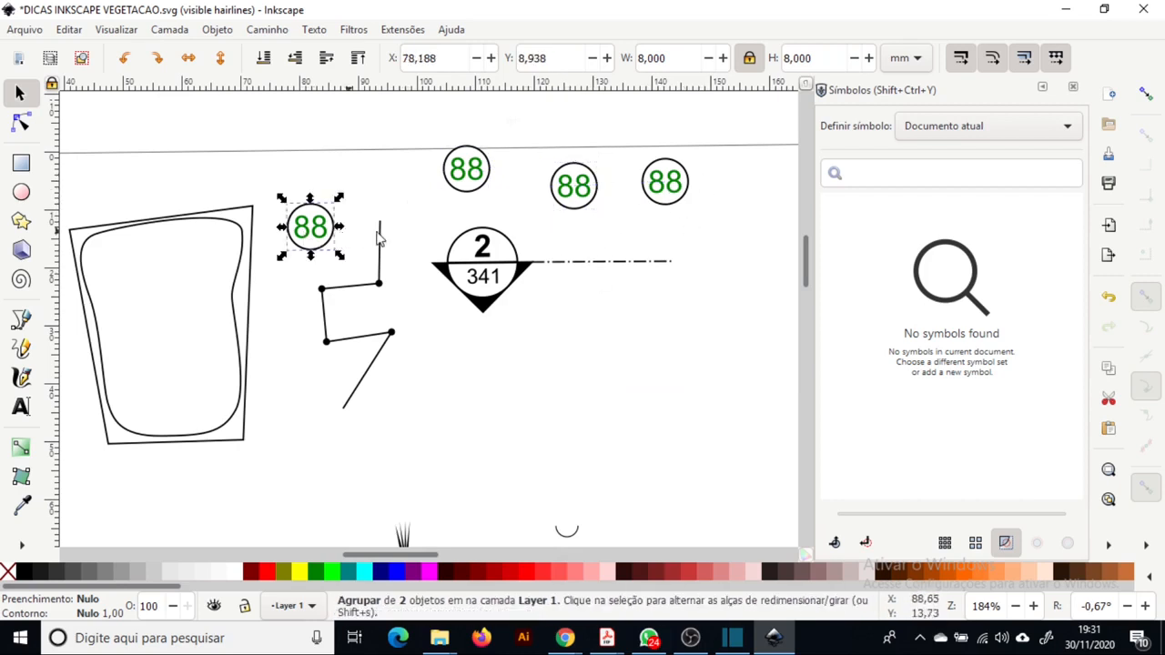
{"action": "left_click", "coordinate": [574, 186]}
{"action": "left_click", "coordinate": [573, 185]}
{"action": "left_click", "coordinate": [568, 201]}
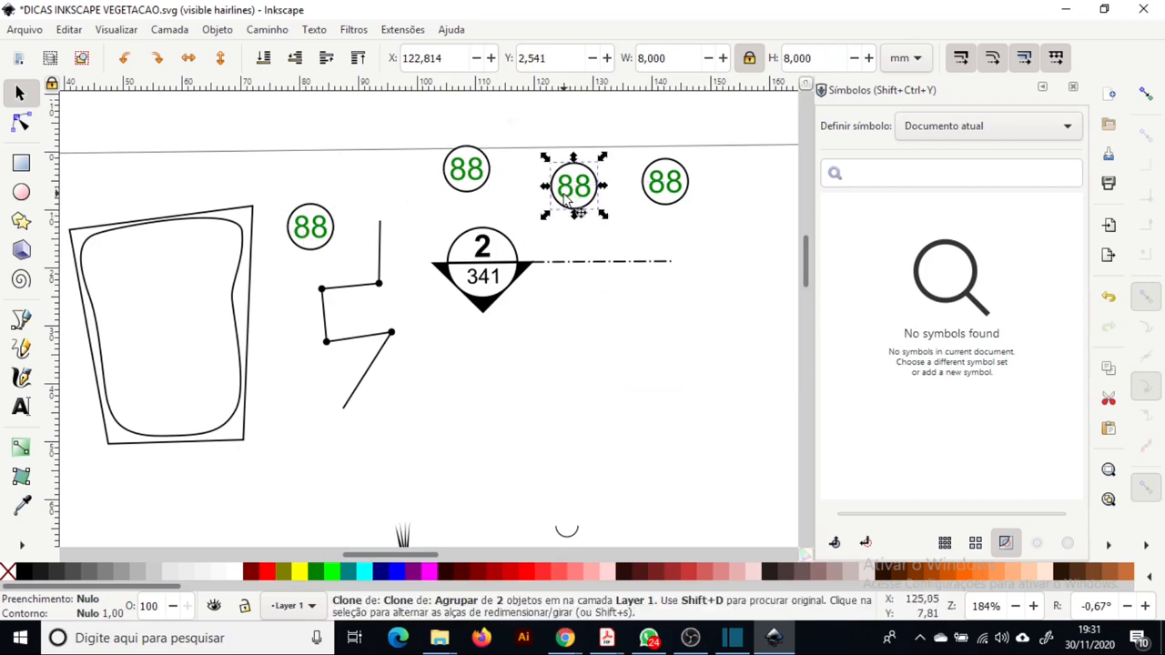
{"action": "left_click", "coordinate": [483, 178]}
{"action": "left_click", "coordinate": [314, 232]}
{"action": "left_click", "coordinate": [333, 244]}
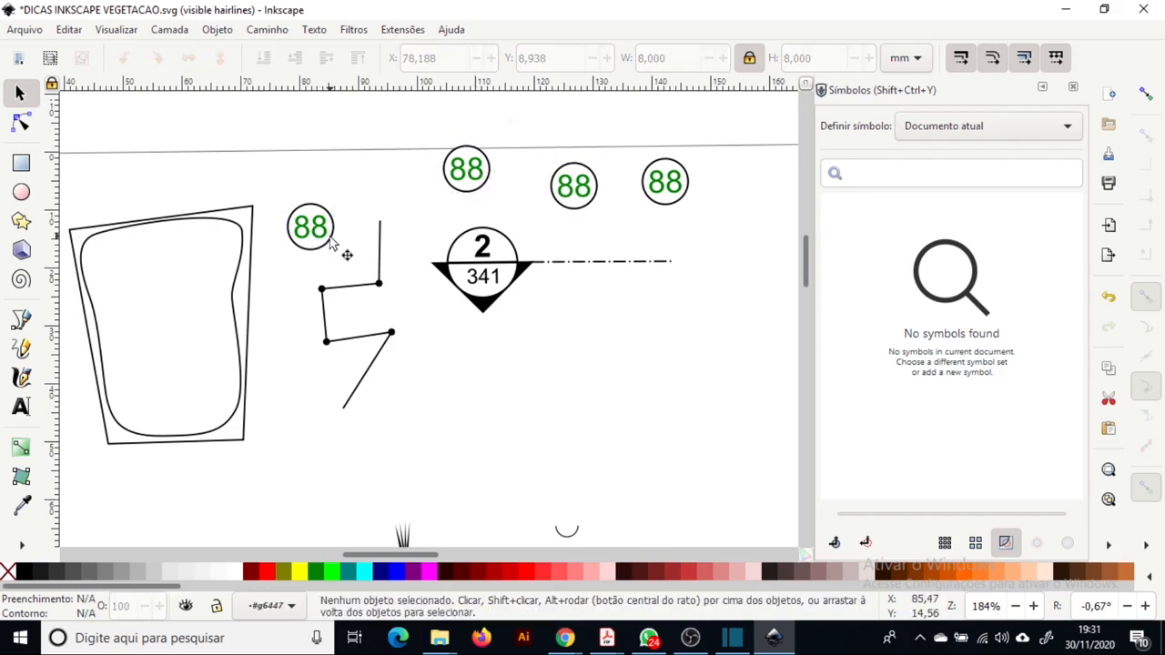
Enter the original 88 group, select the green number inside it, and leave the group
{"action": "left_click", "coordinate": [315, 229]}
{"action": "left_click", "coordinate": [380, 207]}
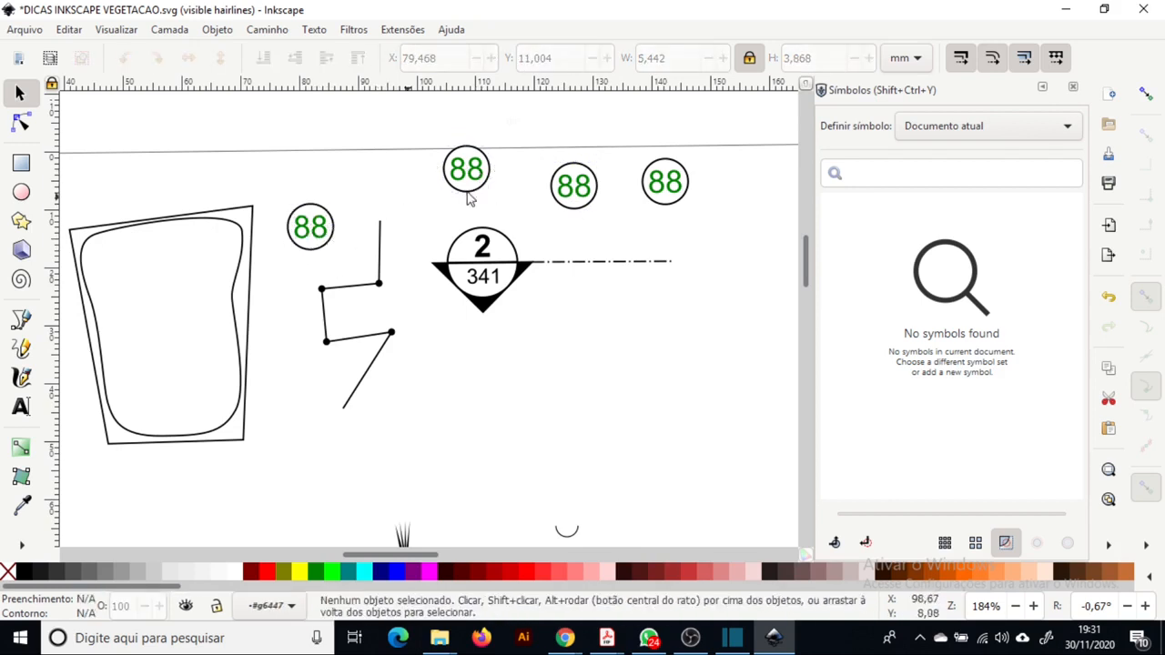
{"action": "left_click", "coordinate": [309, 239]}
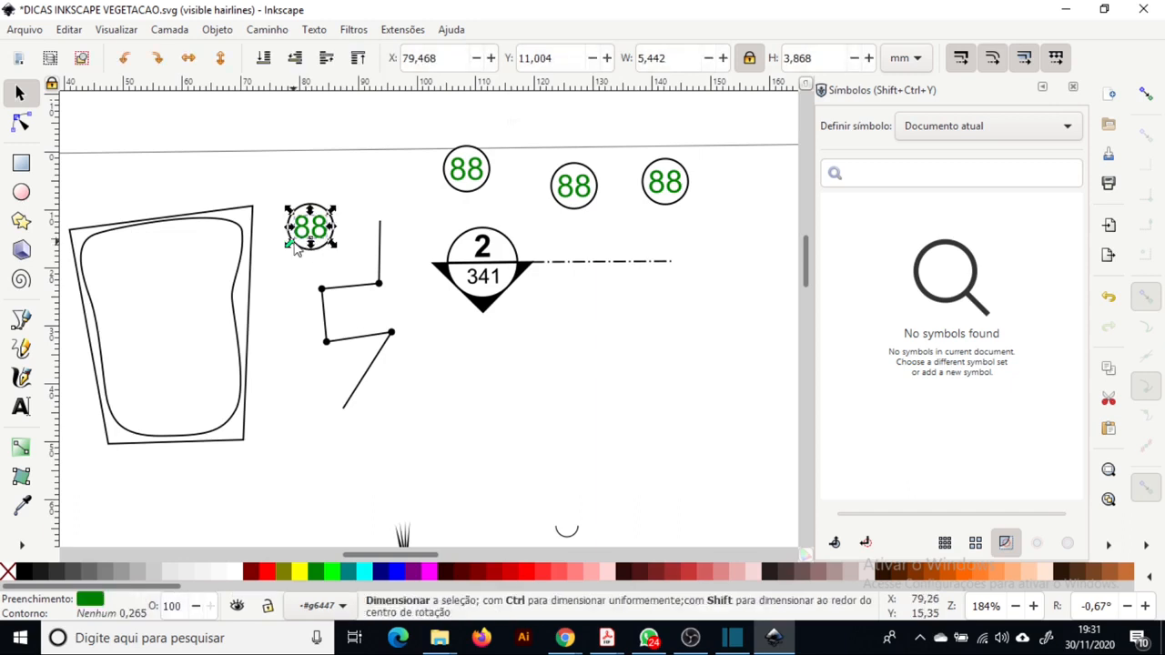
{"action": "left_click", "coordinate": [319, 177]}
{"action": "left_click", "coordinate": [314, 234]}
{"action": "left_click", "coordinate": [348, 262]}
Examine the finished examples below the section marker and select the RÉGUA circle
{"action": "scroll", "coordinate": [348, 262], "scroll_direction": "right", "scroll_amount": 2}
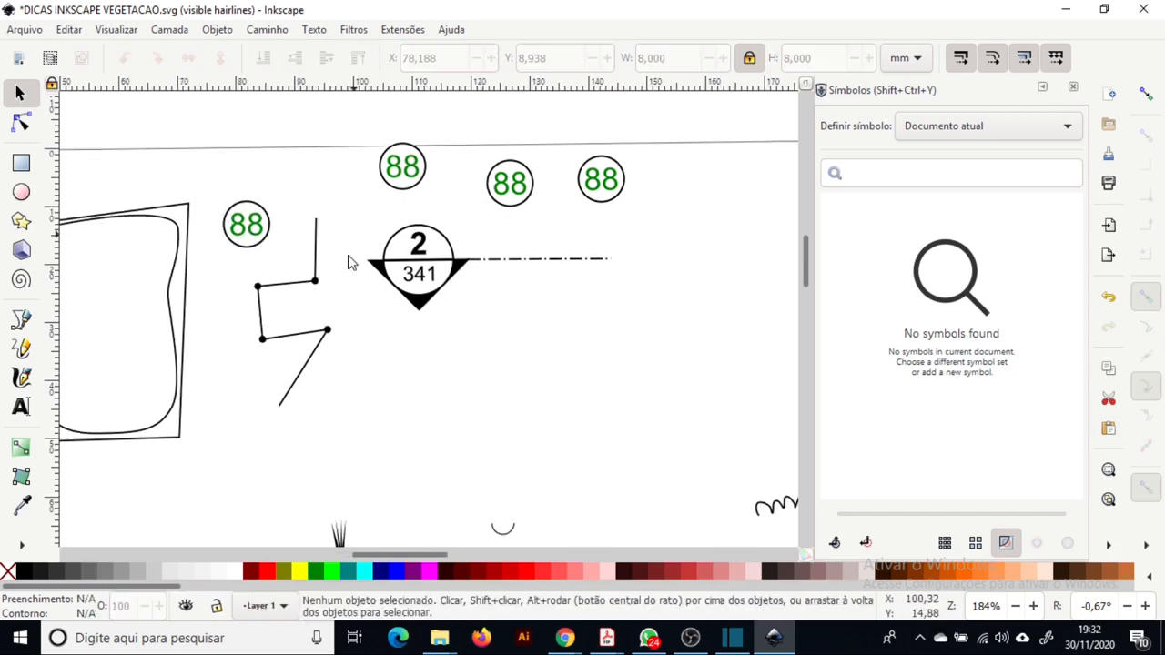
{"action": "scroll", "coordinate": [432, 261], "scroll_direction": "up", "scroll_amount": 1, "text": "ctrl"}
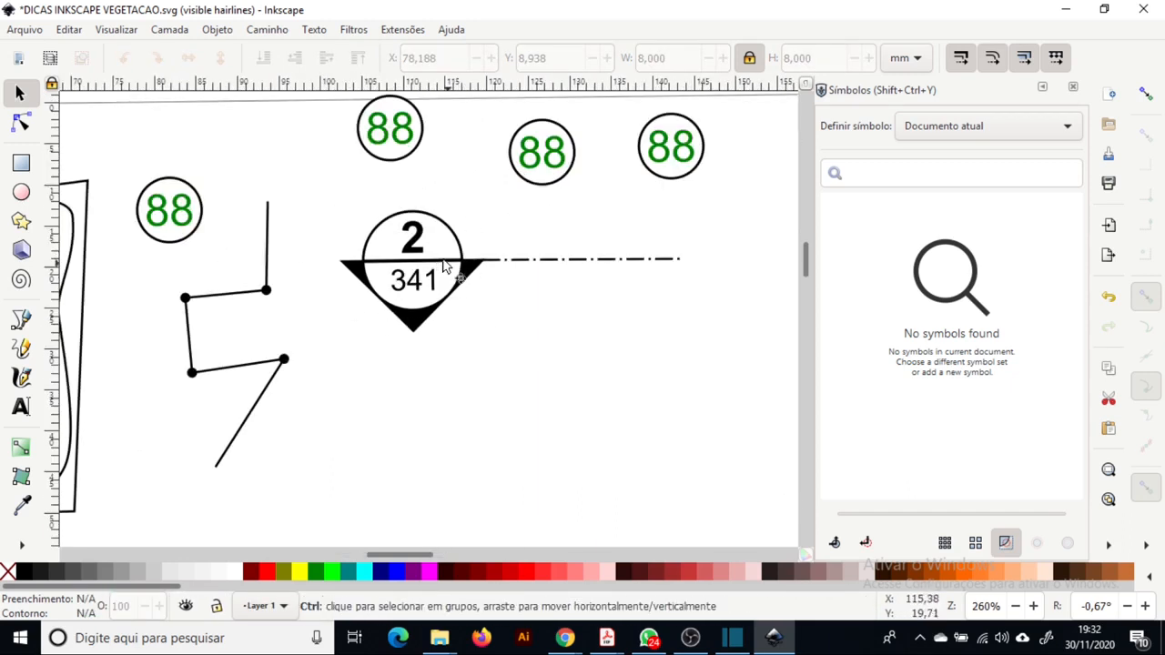
{"action": "scroll", "coordinate": [489, 402], "scroll_direction": "down", "scroll_amount": 1}
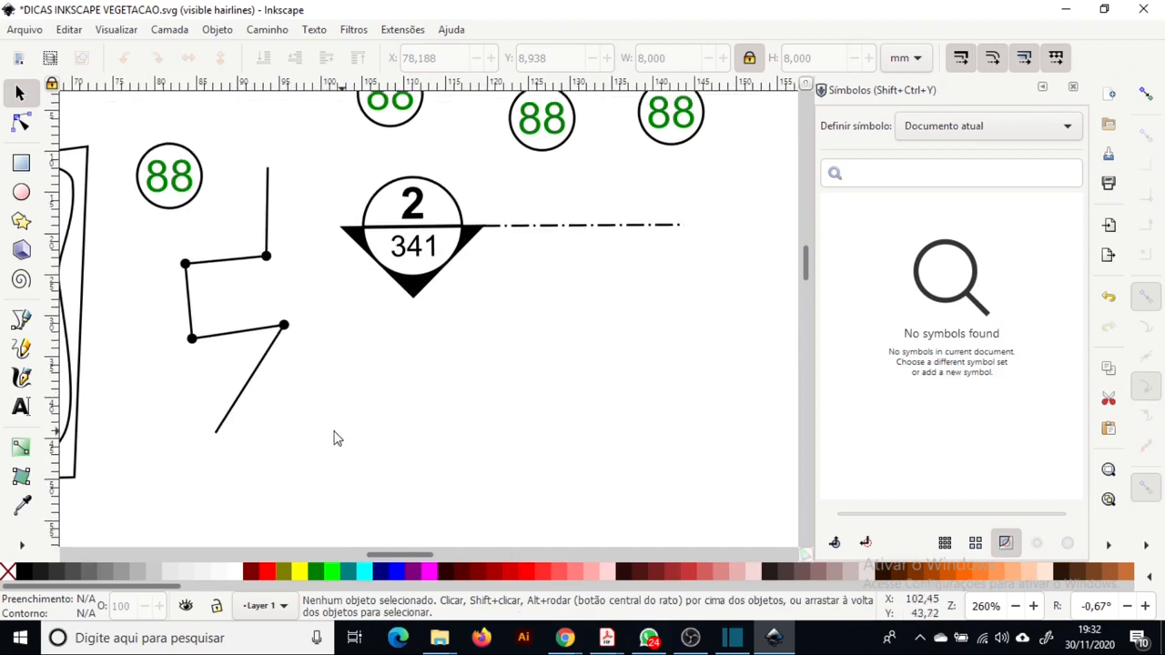
{"action": "scroll", "coordinate": [476, 393], "scroll_direction": "down", "scroll_amount": 2, "text": "ctrl"}
{"action": "scroll", "coordinate": [476, 395], "scroll_direction": "down", "scroll_amount": 3}
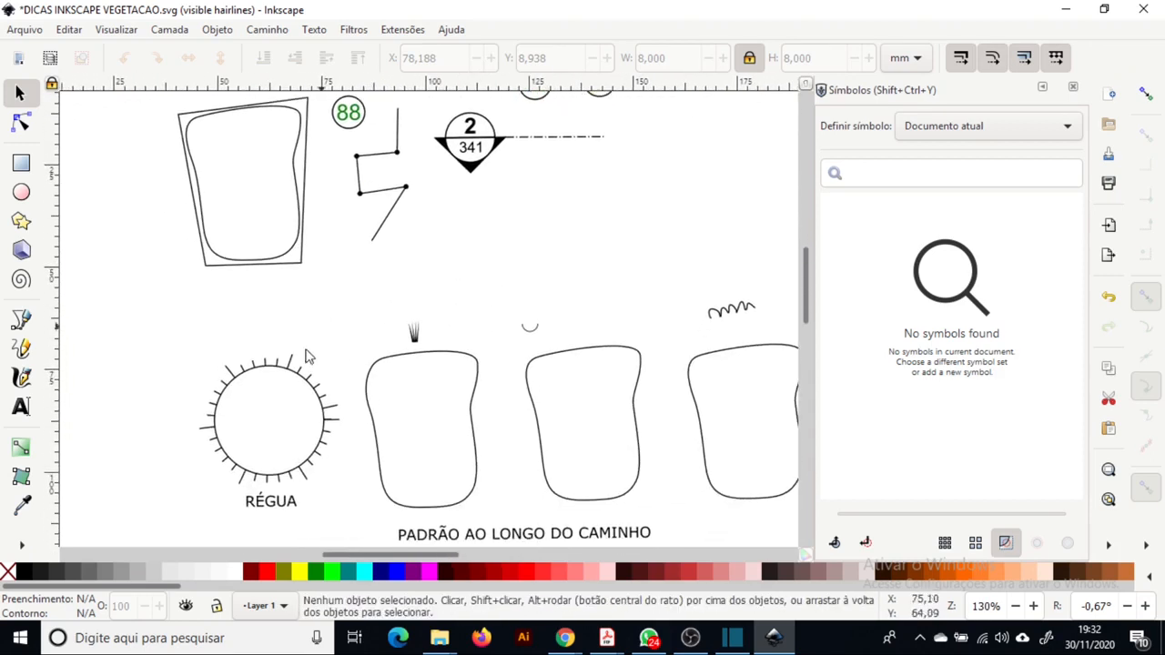
{"action": "scroll", "coordinate": [307, 357], "scroll_direction": "down", "scroll_amount": 6}
{"action": "scroll", "coordinate": [382, 328], "scroll_direction": "left", "scroll_amount": 4}
{"action": "scroll", "coordinate": [491, 355], "scroll_direction": "up", "scroll_amount": 2}
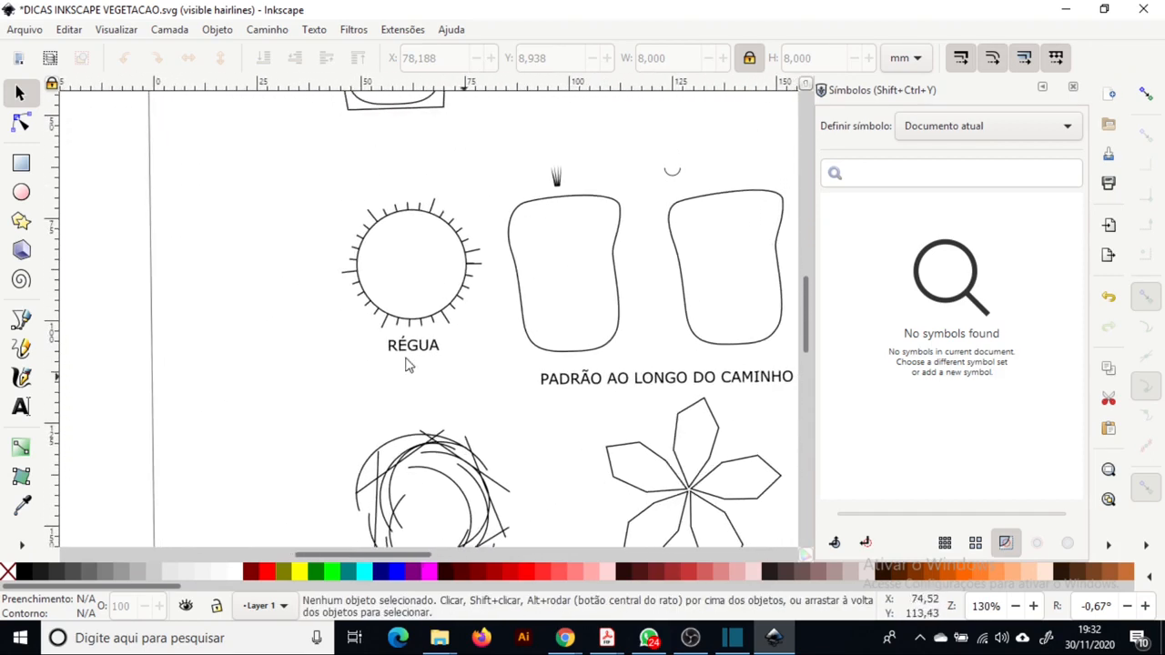
{"action": "scroll", "coordinate": [443, 369], "scroll_direction": "down", "scroll_amount": 1, "text": "ctrl"}
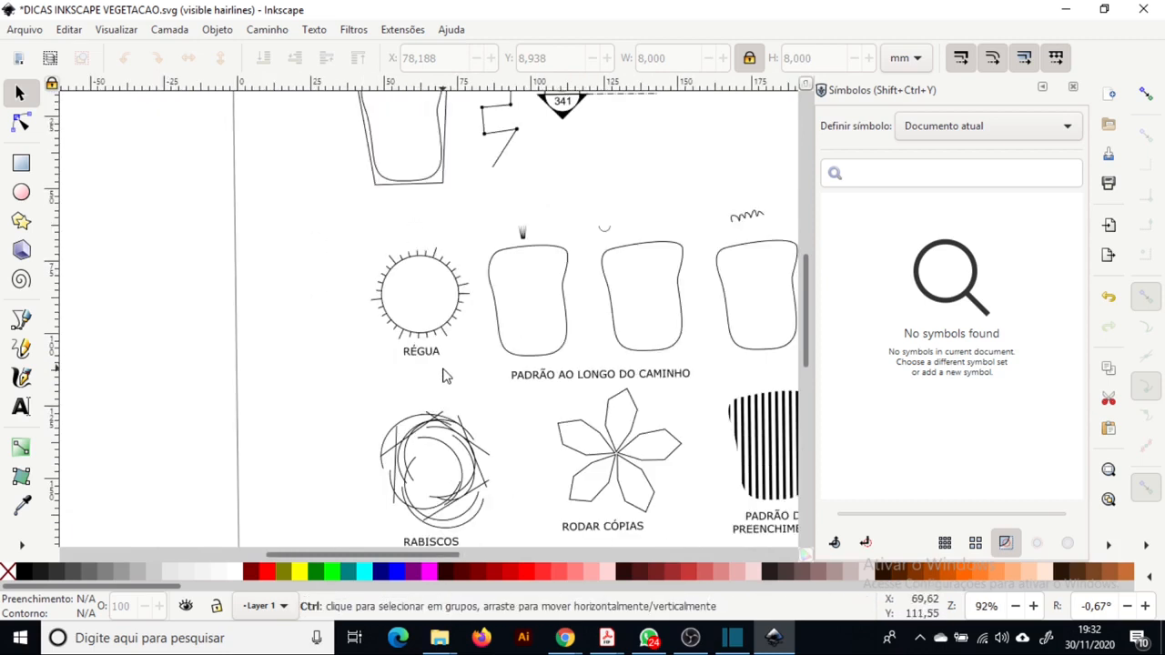
{"action": "scroll", "coordinate": [464, 293], "scroll_direction": "up", "scroll_amount": 1, "text": "ctrl"}
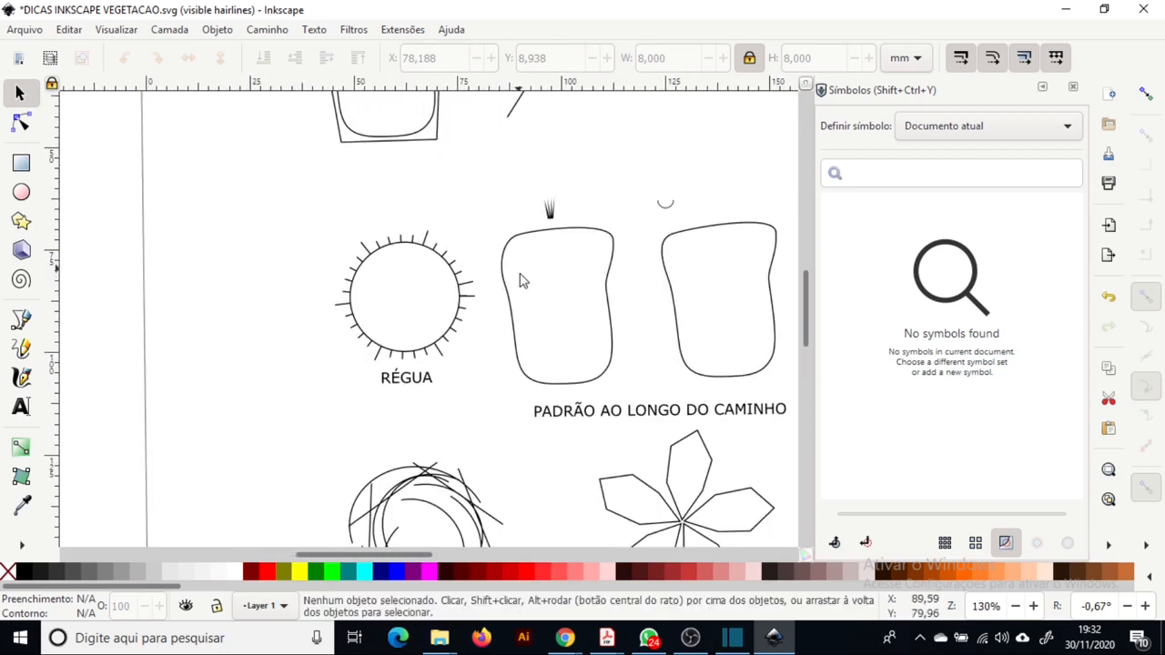
{"action": "left_click", "coordinate": [354, 339]}
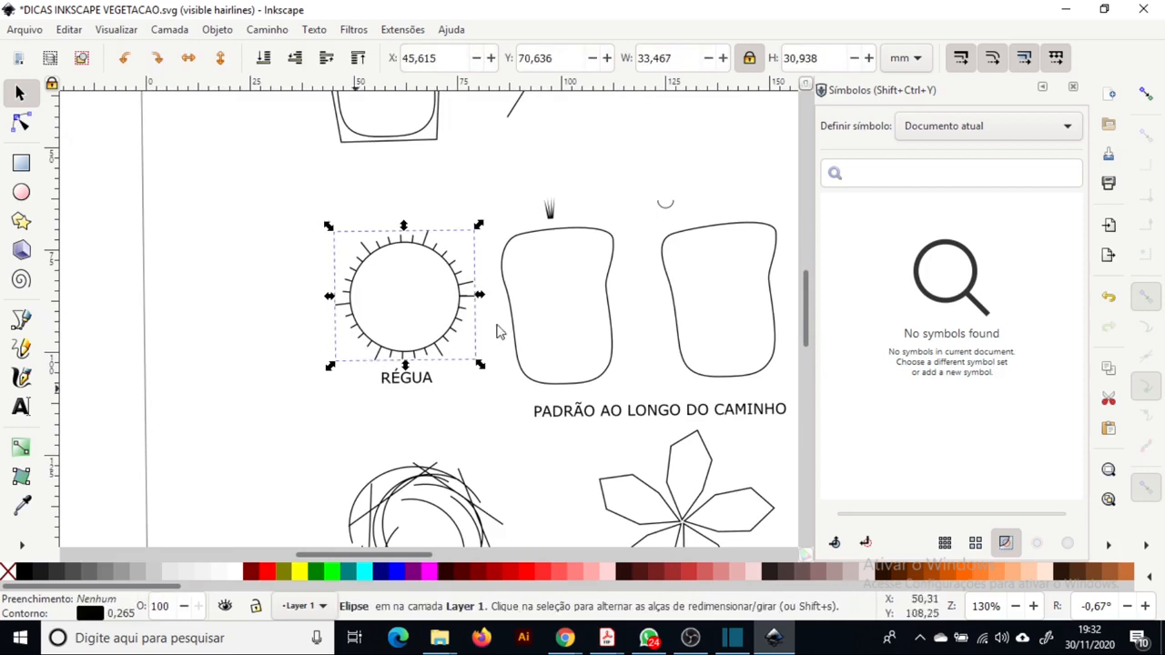
Close the symbols library and draw an unfilled circle about 23 mm in diameter beside the RÉGUA example
{"action": "left_click", "coordinate": [1073, 89]}
{"action": "key", "text": "e"}
{"action": "left_click_drag", "start_coordinate": [193, 261], "coordinate": [293, 362]}
{"action": "left_click", "coordinate": [7, 571]}
{"action": "key", "text": "s"}
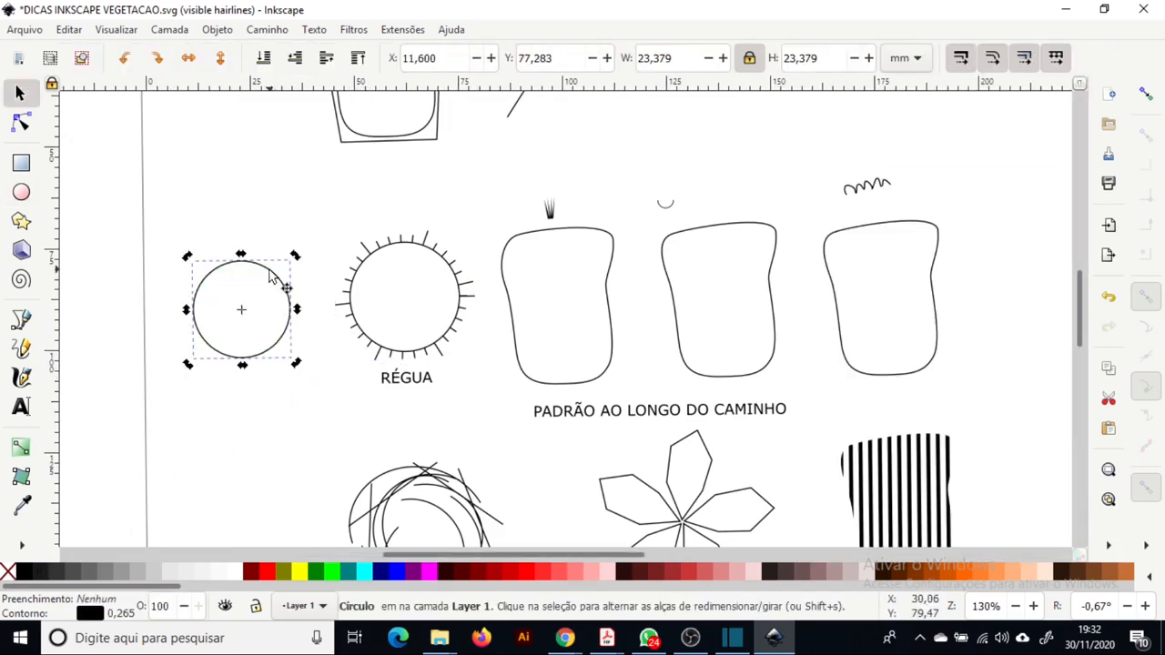
Apply the Régua (Ruler) live path effect to the new circle
{"action": "left_click", "coordinate": [266, 29]}
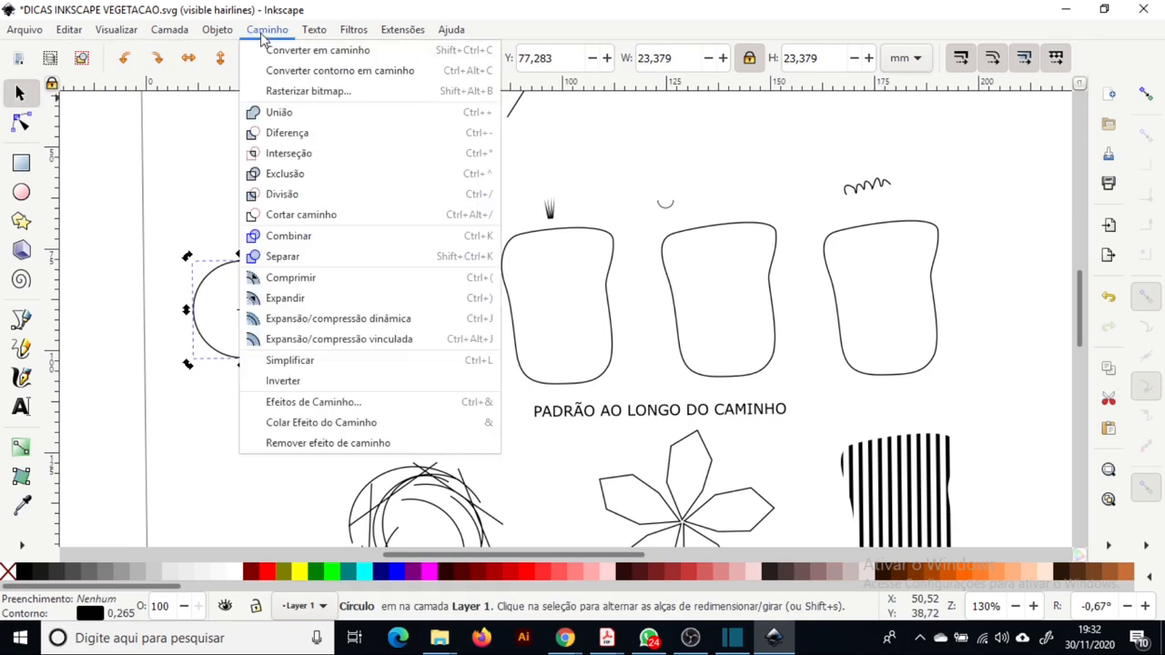
{"action": "left_click", "coordinate": [350, 407]}
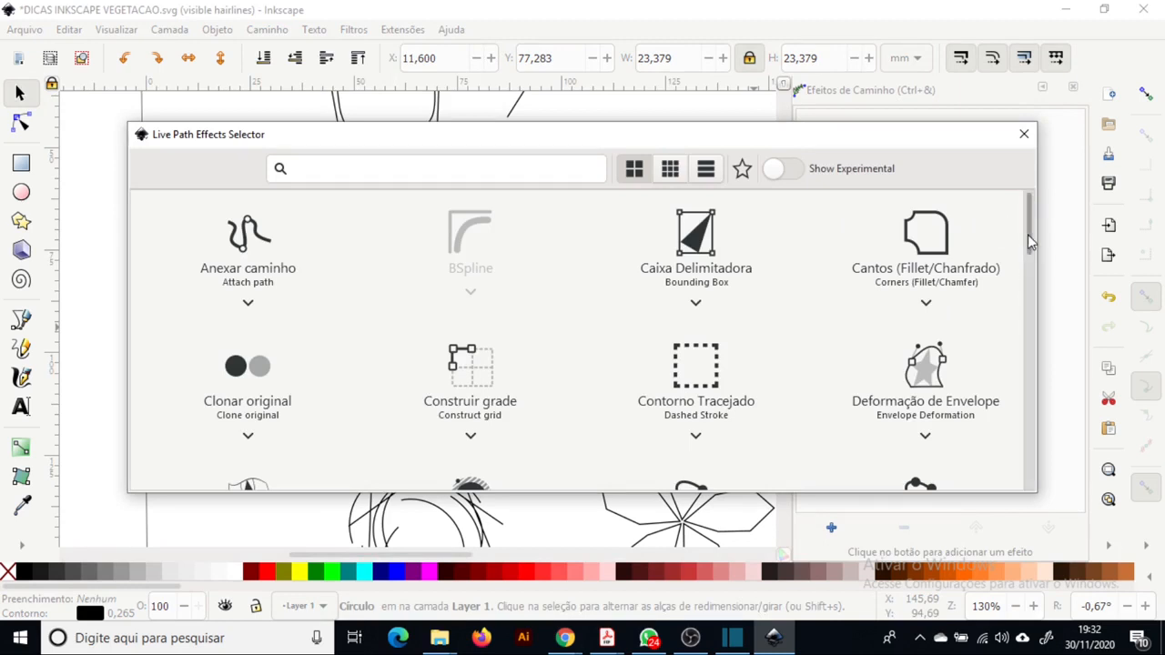
{"action": "scroll", "coordinate": [935, 241], "scroll_direction": "down", "scroll_amount": 3}
{"action": "scroll", "coordinate": [935, 242], "scroll_direction": "up", "scroll_amount": 3}
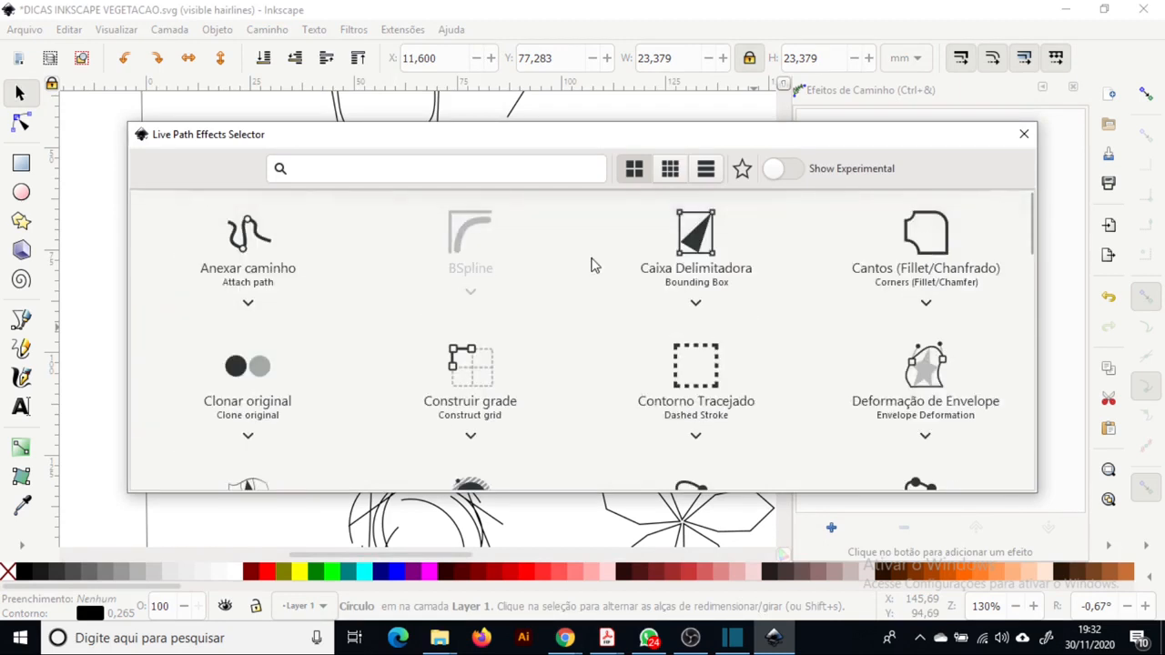
{"action": "scroll", "coordinate": [575, 304], "scroll_direction": "down", "scroll_amount": 1}
{"action": "scroll", "coordinate": [560, 287], "scroll_direction": "down", "scroll_amount": 8}
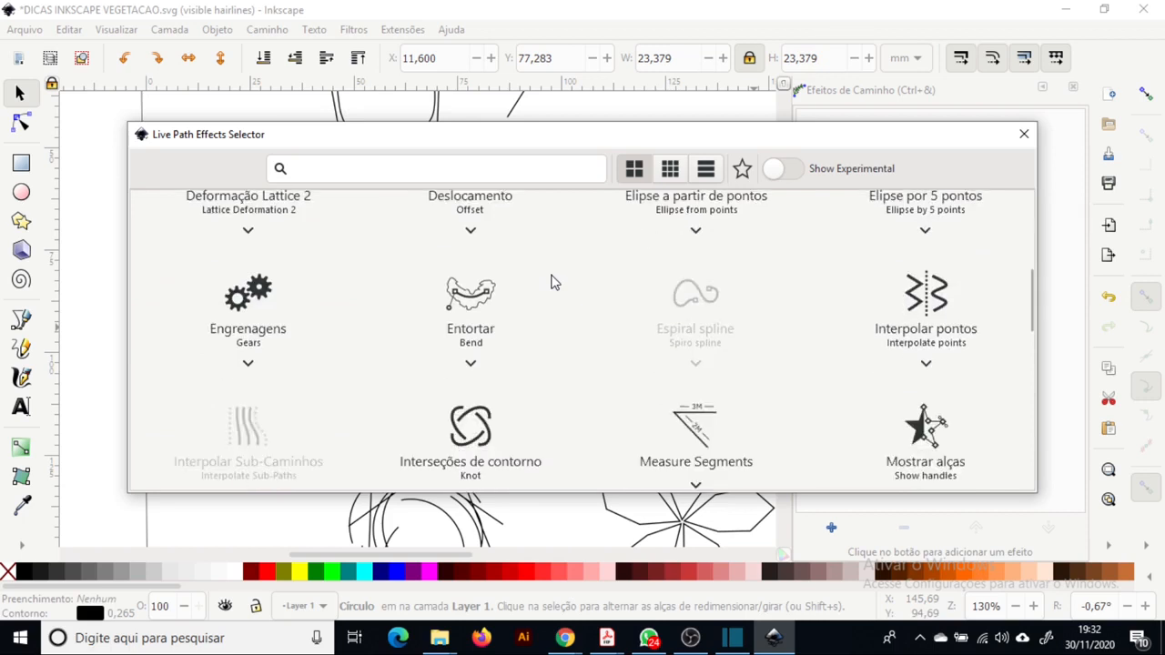
{"action": "left_click", "coordinate": [497, 349]}
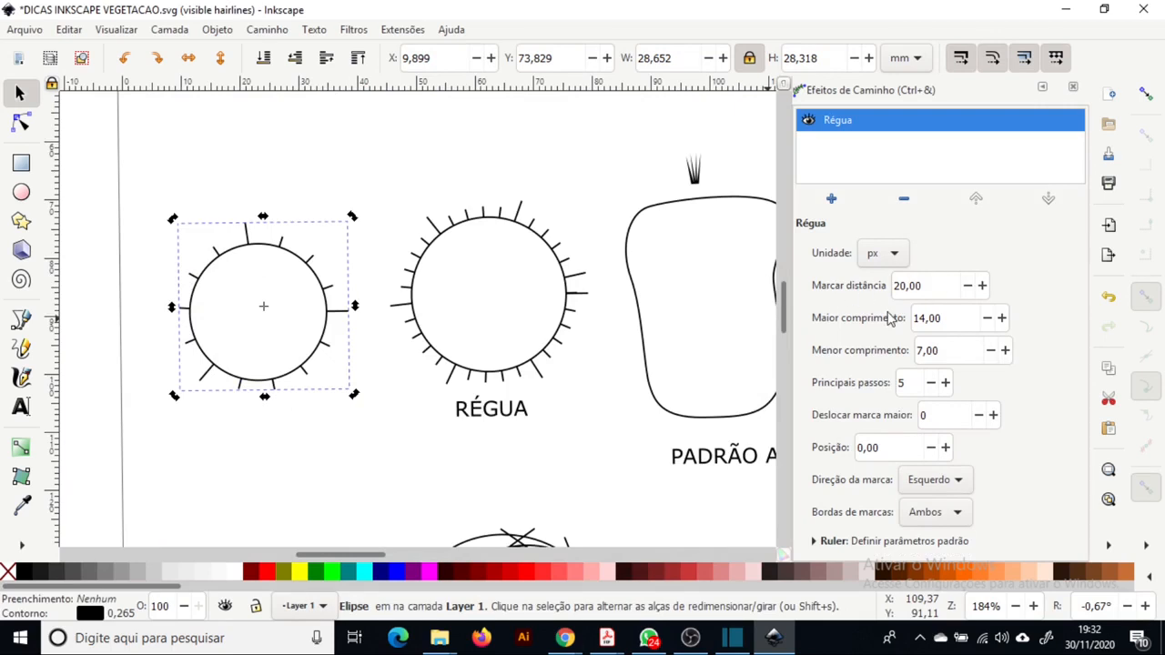
Set the Ruler effect's mark distance to 10 px
{"action": "triple_click", "coordinate": [945, 284]}
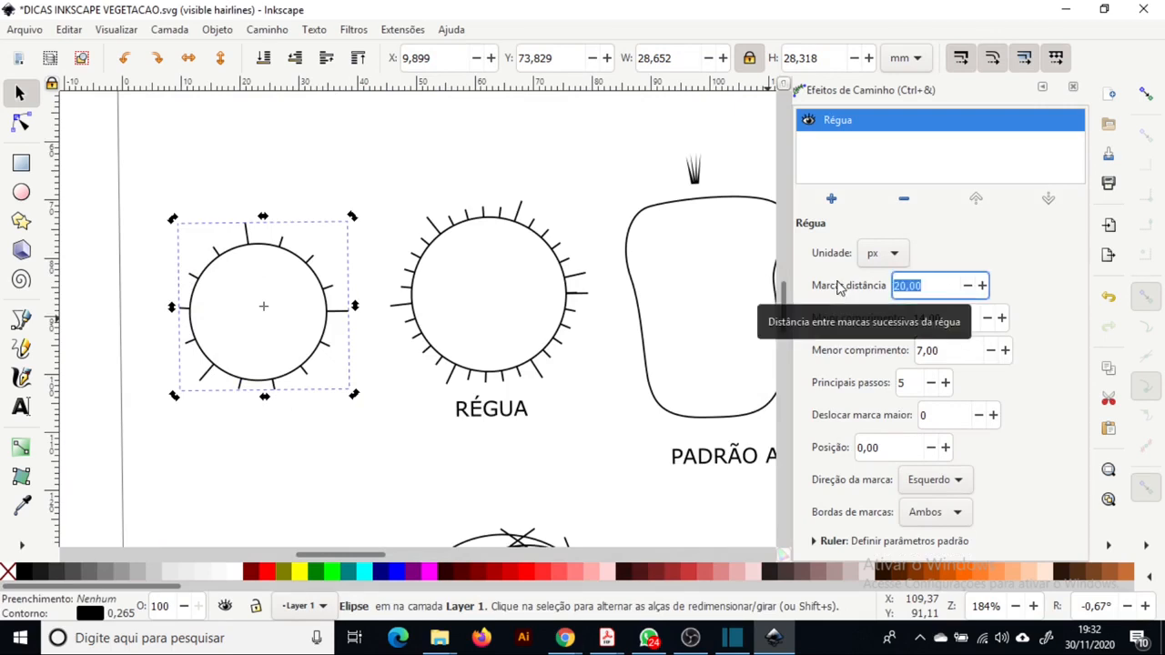
{"action": "type", "text": "10"}
{"action": "key", "text": "Return"}
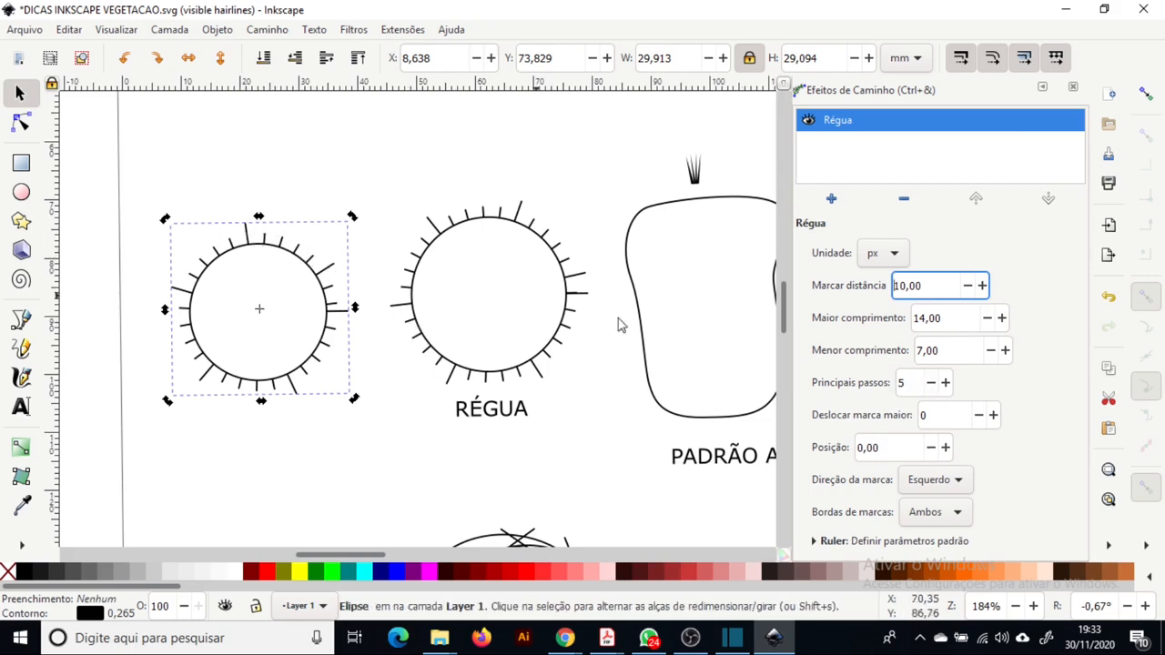
Try lower values for the Ruler effect's major steps and settle on 4
{"action": "left_click", "coordinate": [931, 383]}
{"action": "left_click", "coordinate": [931, 383]}
{"action": "left_click", "coordinate": [931, 383]}
{"action": "left_click", "coordinate": [931, 383]}
{"action": "left_click", "coordinate": [946, 384]}
{"action": "left_click", "coordinate": [945, 383]}
{"action": "left_click", "coordinate": [946, 383]}
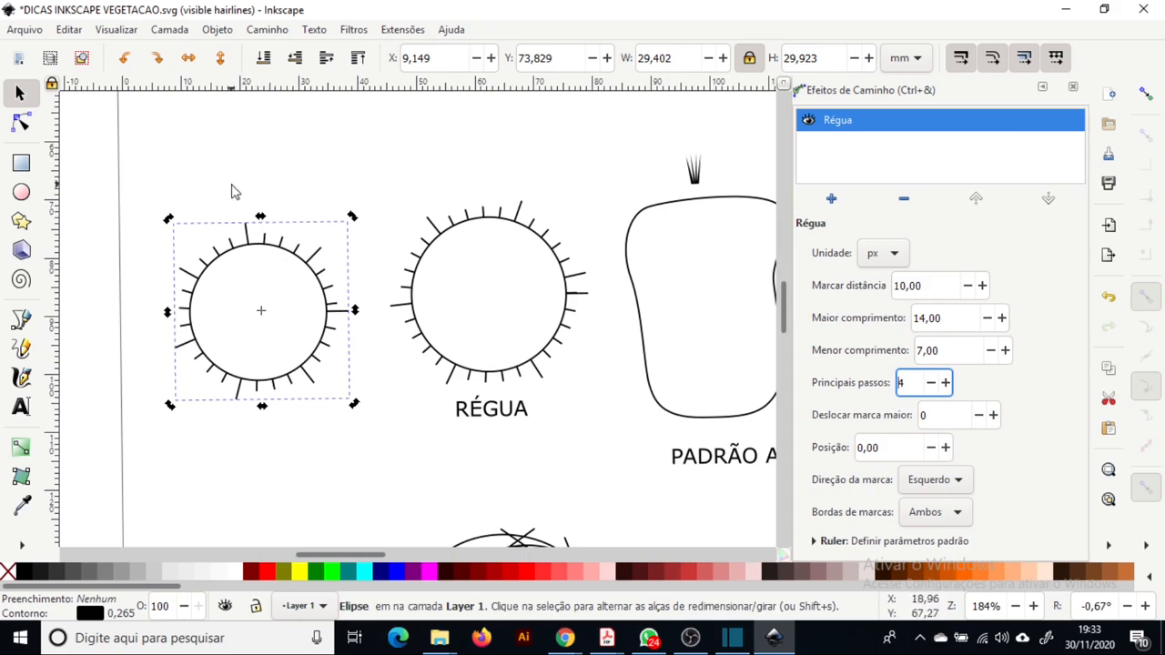
Set the Ruler effect's border marks to Início and the mark direction first to Direito, finally to Ambos
{"action": "left_click", "coordinate": [959, 319]}
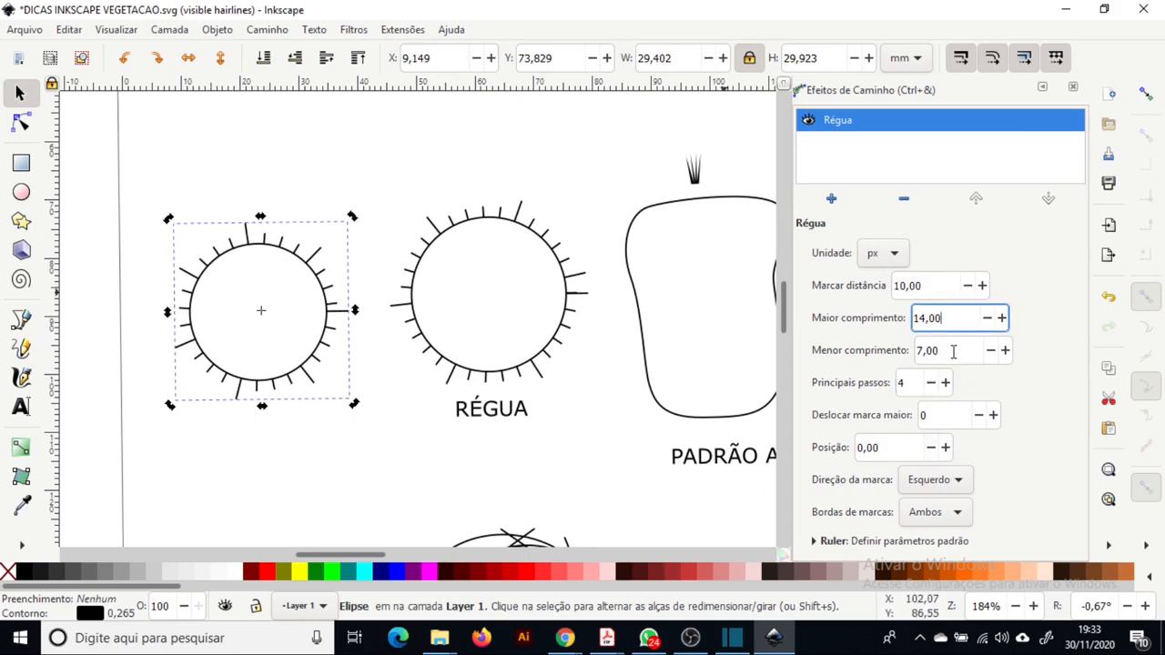
{"action": "left_click", "coordinate": [952, 351]}
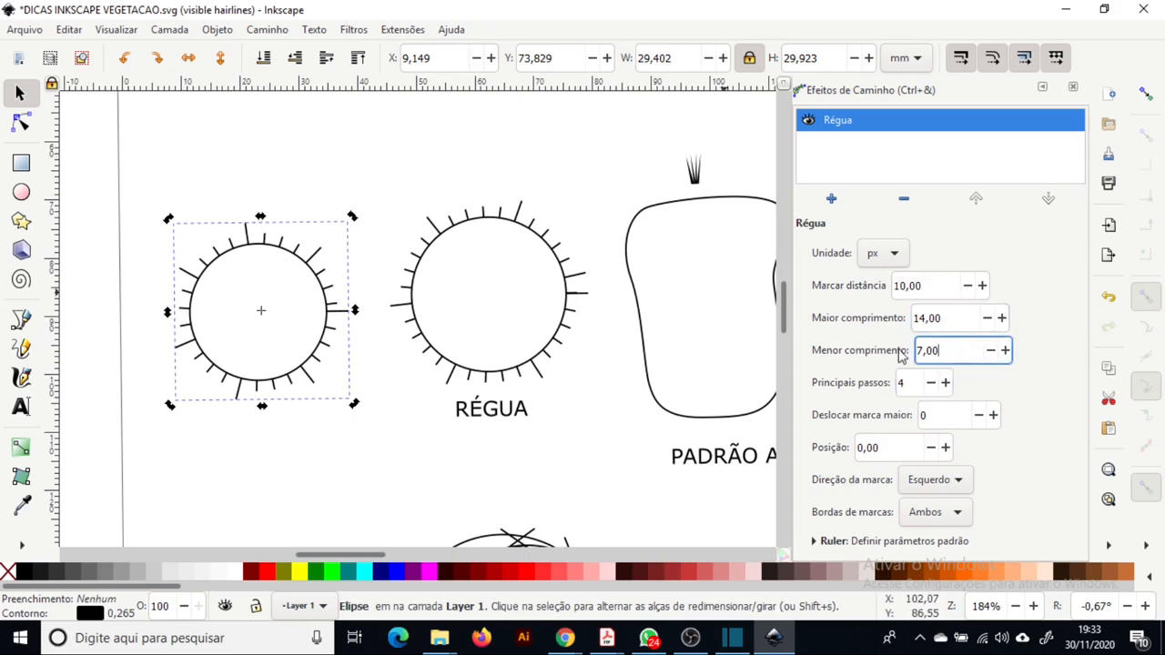
{"action": "left_click_drag", "start_coordinate": [949, 524], "coordinate": [956, 484]}
{"action": "left_click", "coordinate": [957, 481]}
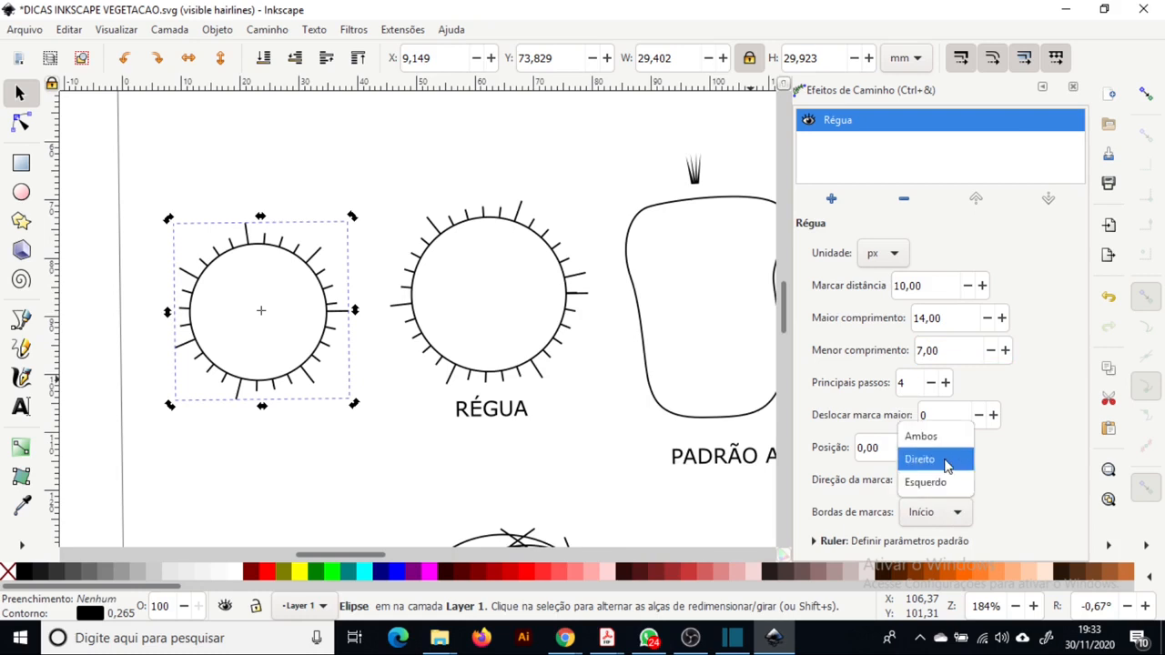
{"action": "left_click", "coordinate": [945, 460]}
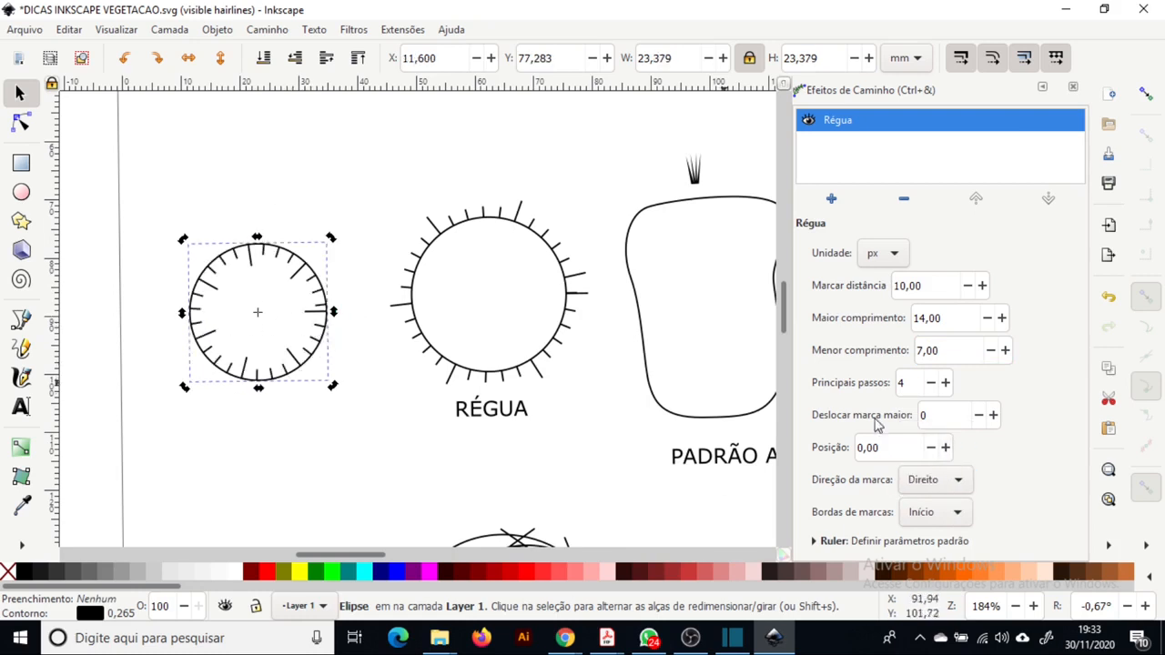
{"action": "left_click", "coordinate": [947, 474]}
{"action": "left_click", "coordinate": [945, 463]}
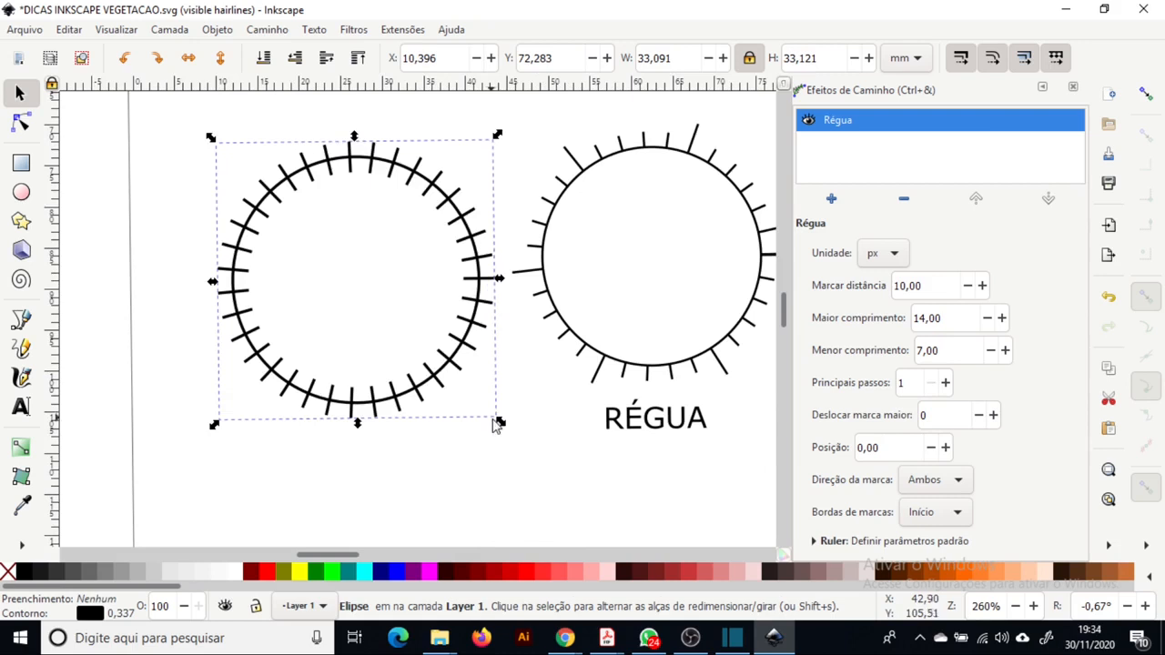
Scale the ruler circle down to about 24 mm wide including its marks
{"action": "left_click_drag", "start_coordinate": [500, 424], "coordinate": [418, 351]}
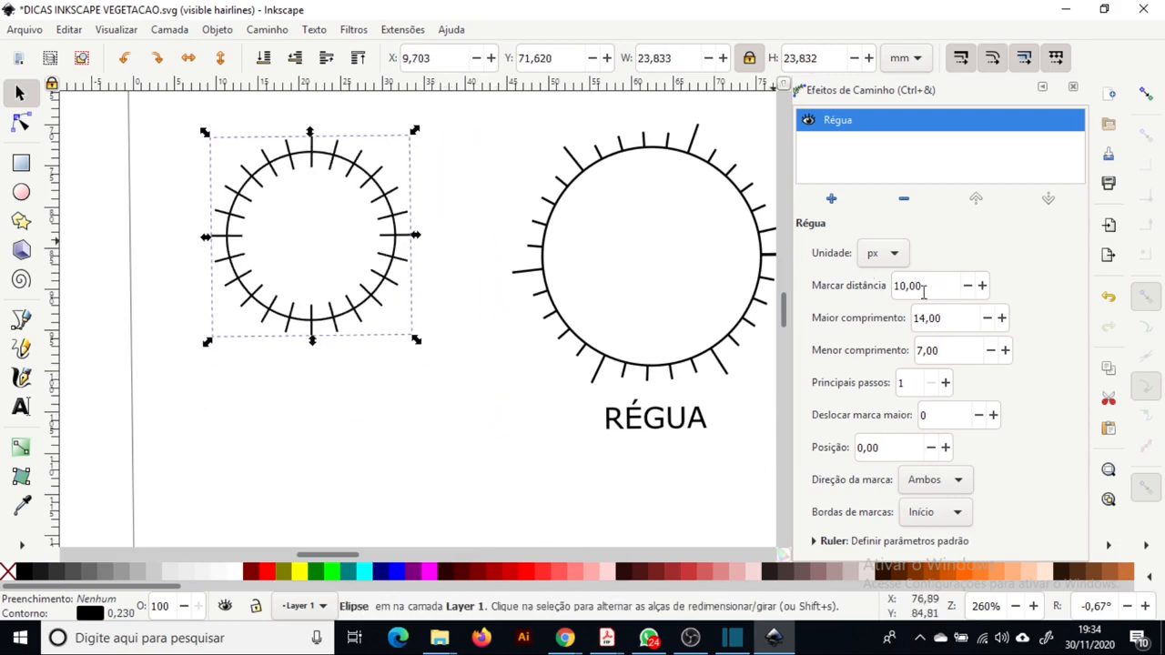
{"action": "left_click_drag", "start_coordinate": [924, 290], "coordinate": [865, 285]}
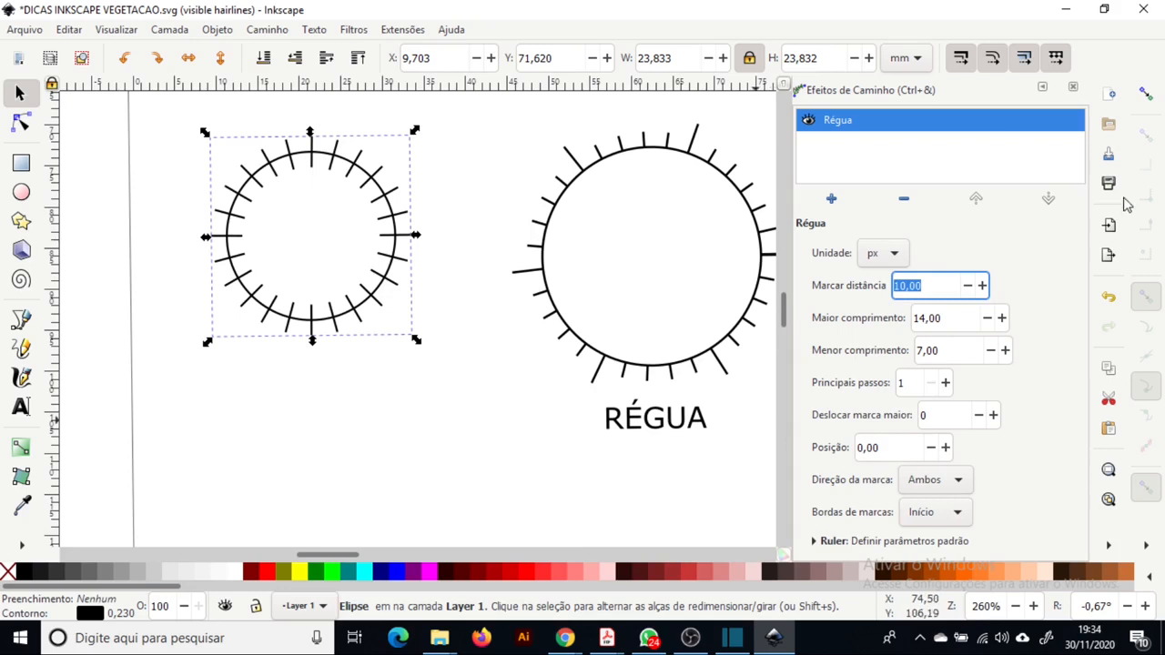
{"action": "scroll", "coordinate": [293, 403], "scroll_direction": "down", "scroll_amount": 2}
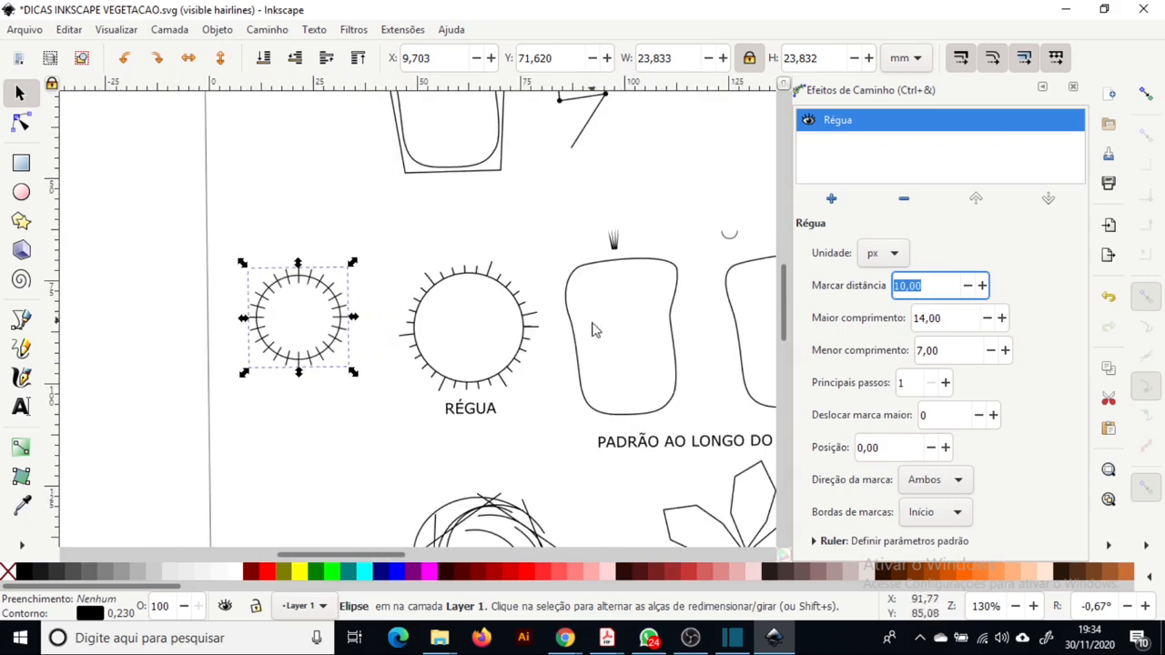
{"action": "scroll", "coordinate": [321, 362], "scroll_direction": "up", "scroll_amount": 2}
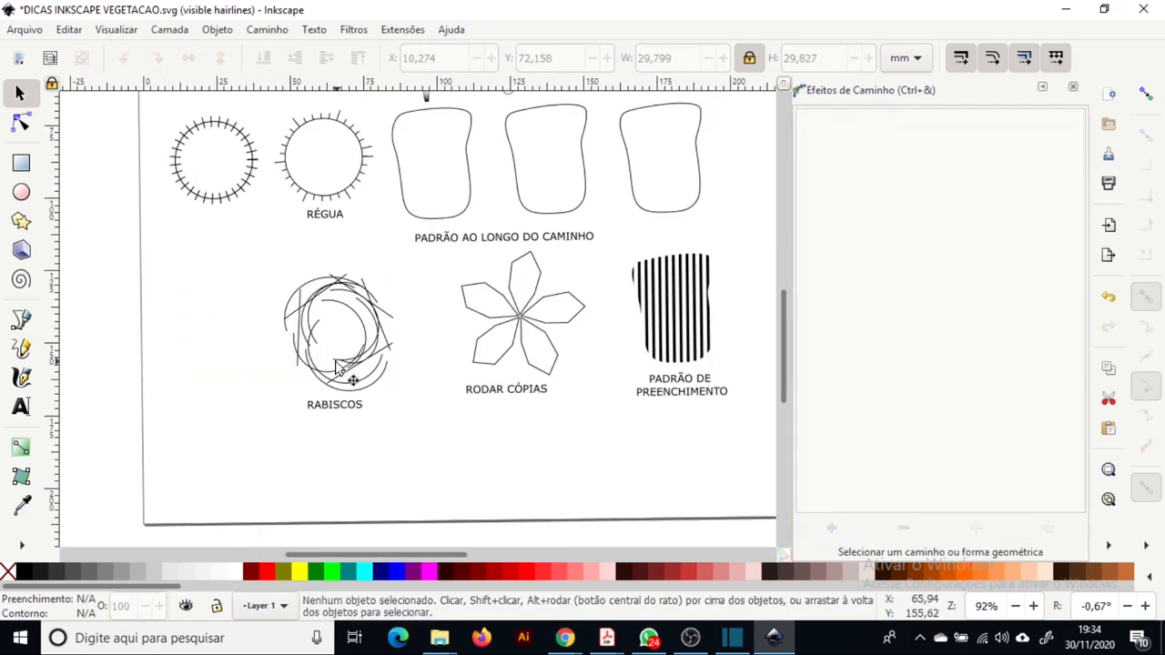
Draw a circle about 24.5 mm in diameter beside the RABISCOS example
{"action": "left_click", "coordinate": [20, 194]}
{"action": "mouse_move", "coordinate": [184, 306]}
{"action": "left_mouse_down"}
{"action": "mouse_move", "coordinate": [248, 396]}
{"action": "mouse_move", "coordinate": [258, 379]}
{"action": "left_mouse_up"}
{"action": "key", "text": "s"}
Apply the Rabiscos (Sketch) live path effect to the circle beside the RABISCOS example
{"action": "left_click", "coordinate": [831, 528]}
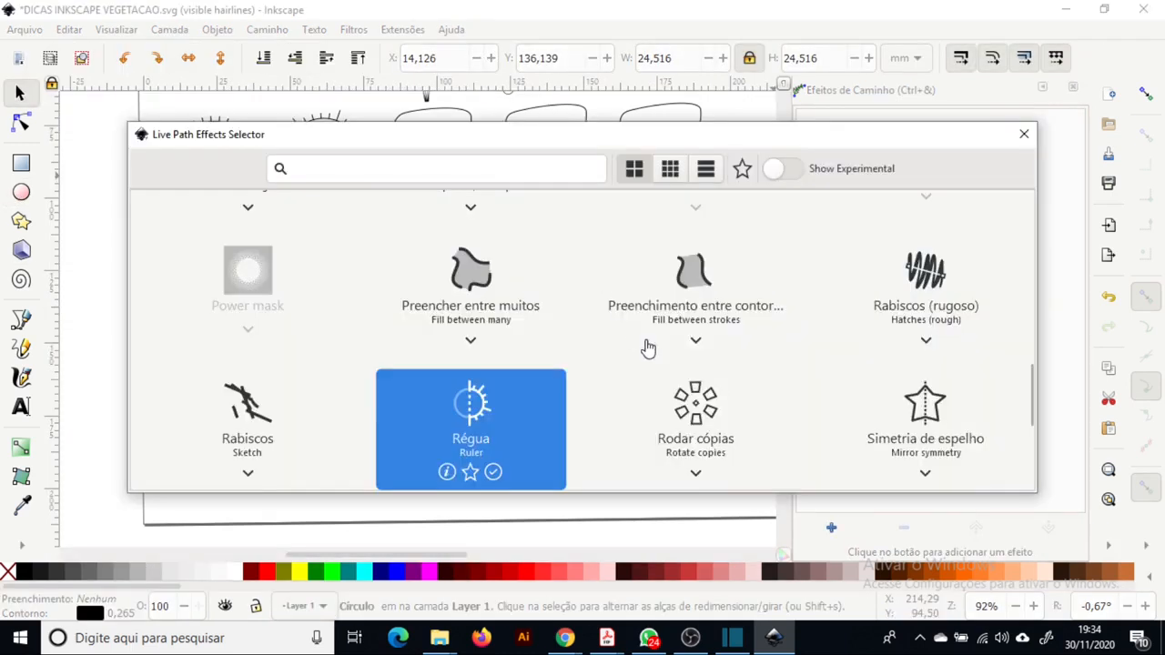
{"action": "scroll", "coordinate": [650, 351], "scroll_direction": "up", "scroll_amount": 1}
{"action": "scroll", "coordinate": [294, 322], "scroll_direction": "down", "scroll_amount": 3}
{"action": "double_click", "coordinate": [294, 322]}
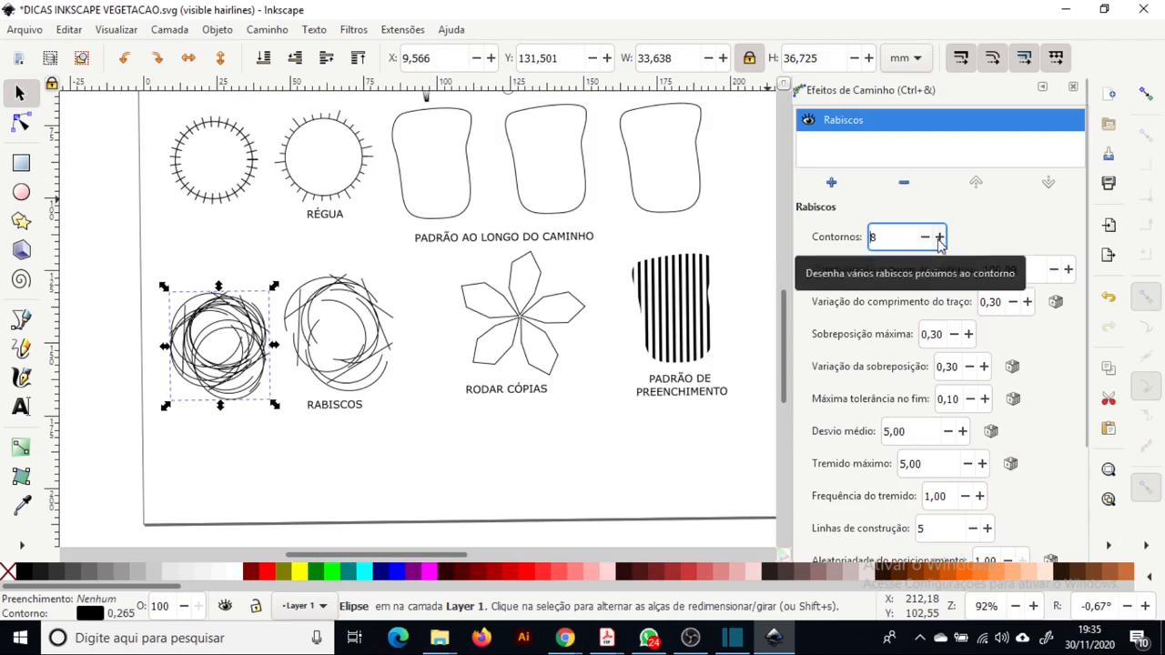
Set the Sketch effect's number of strokes to 9 and its maximum stroke length to 10
{"action": "left_click", "coordinate": [940, 237]}
{"action": "left_click_drag", "start_coordinate": [1023, 269], "coordinate": [980, 268]}
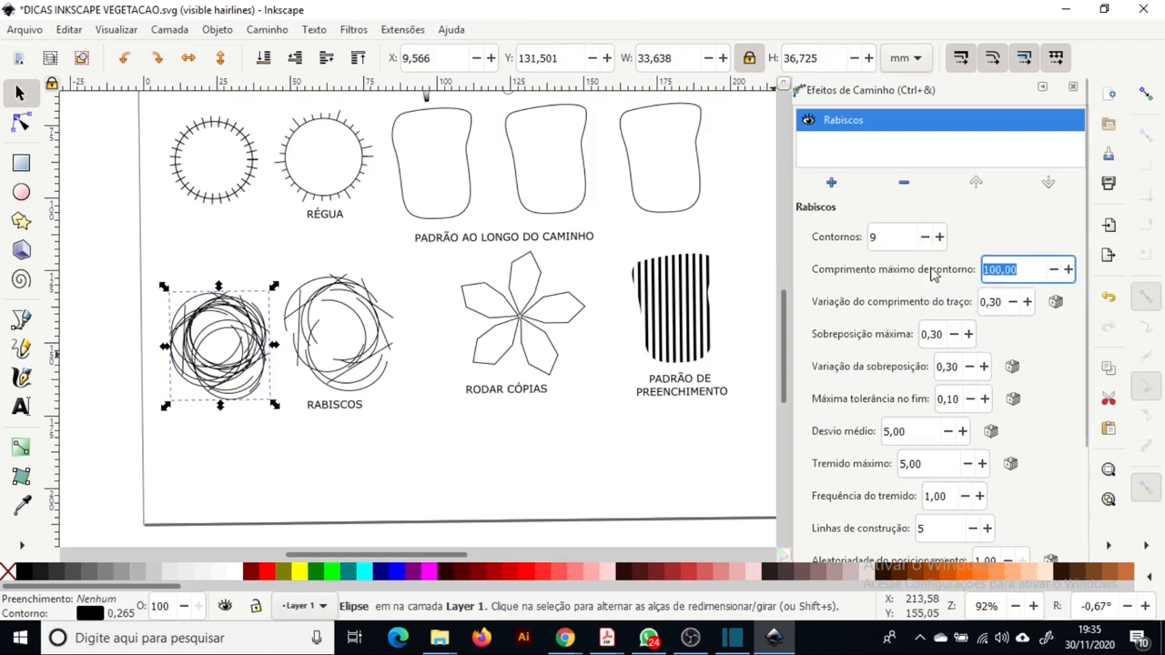
{"action": "type", "text": "10"}
{"action": "key", "text": "Return"}
{"action": "scroll", "coordinate": [455, 481], "scroll_direction": "down", "scroll_amount": 1}
{"action": "scroll", "coordinate": [458, 507], "scroll_direction": "up", "scroll_amount": 2}
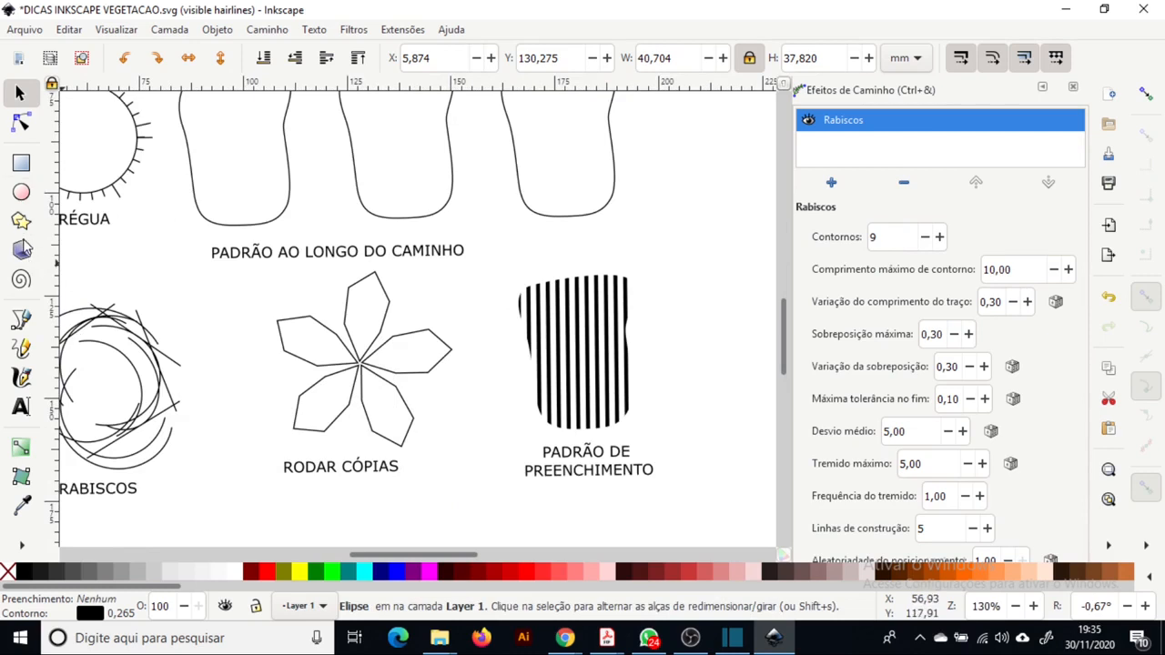
Draw a closed pointed leaf shape about 11.5 mm wide and 48 mm tall in the empty area beside the PADRÃO DE PREENCHIMENTO example
{"action": "scroll", "coordinate": [326, 209], "scroll_direction": "down", "scroll_amount": 1}
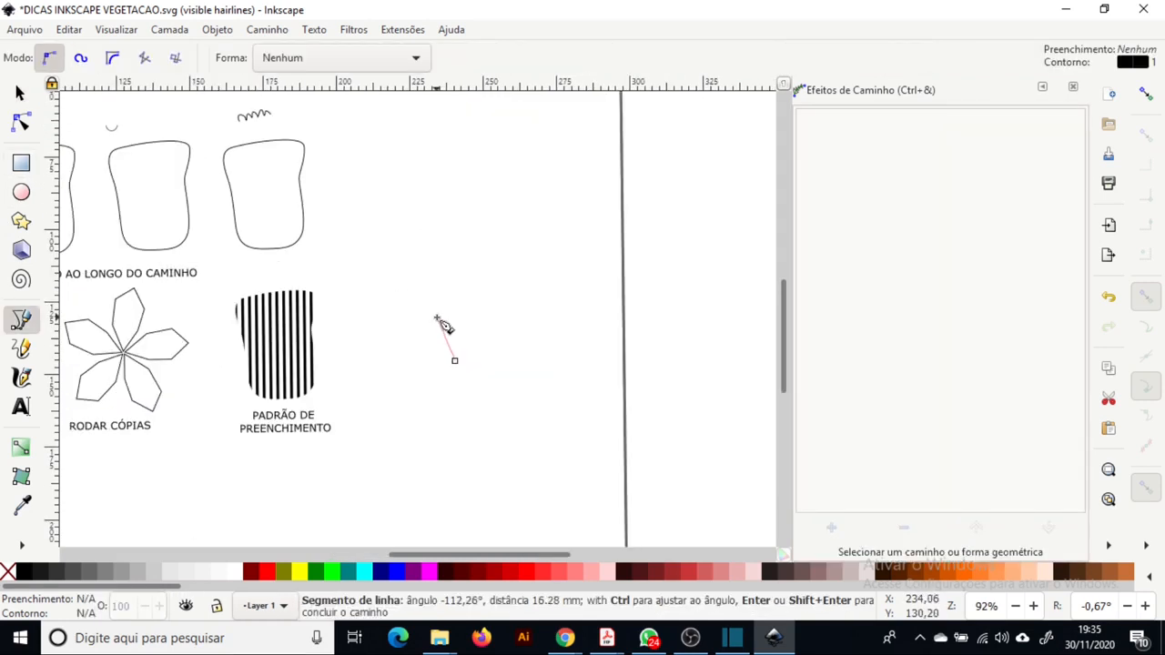
{"action": "left_click_drag", "start_coordinate": [442, 316], "coordinate": [443, 303]}
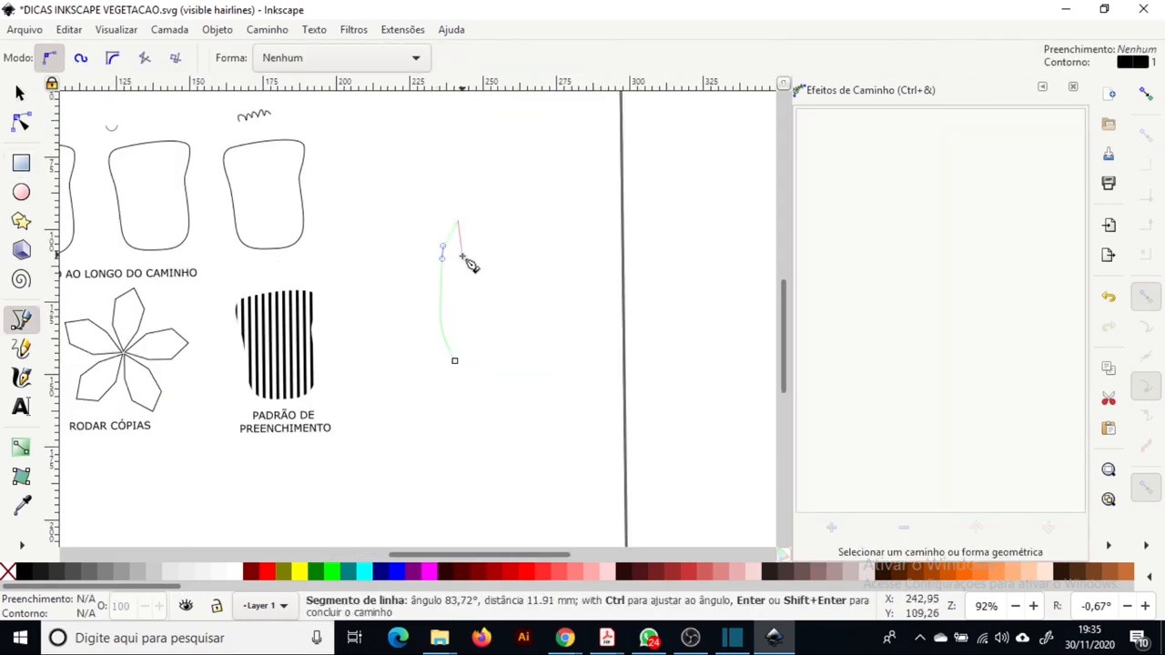
{"action": "left_click_drag", "start_coordinate": [458, 221], "coordinate": [484, 281]}
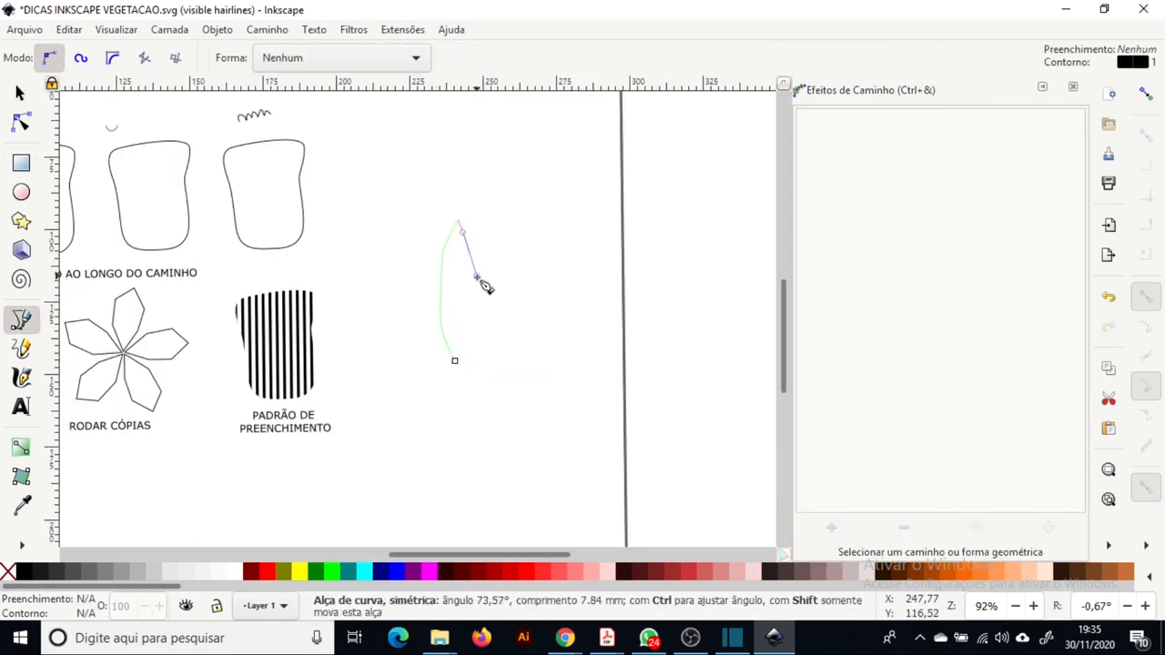
{"action": "left_click", "coordinate": [455, 361]}
{"action": "key", "text": "s"}
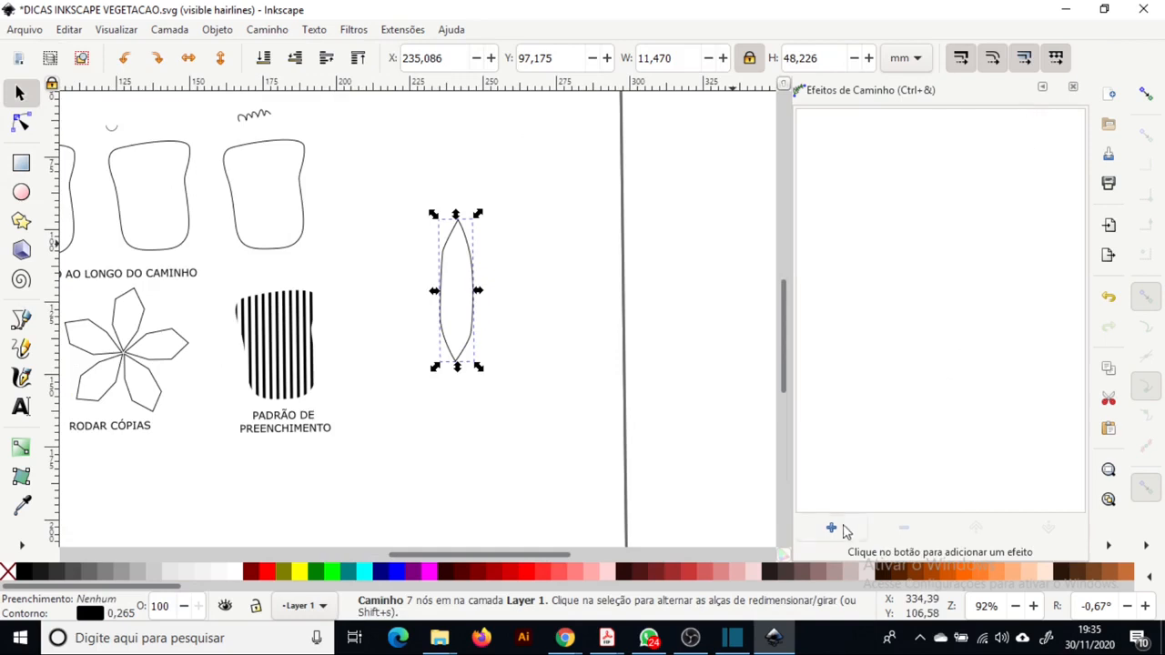
Apply the Rodar cópias (Rotate copies) live path effect to the leaf shape
{"action": "left_click", "coordinate": [843, 530]}
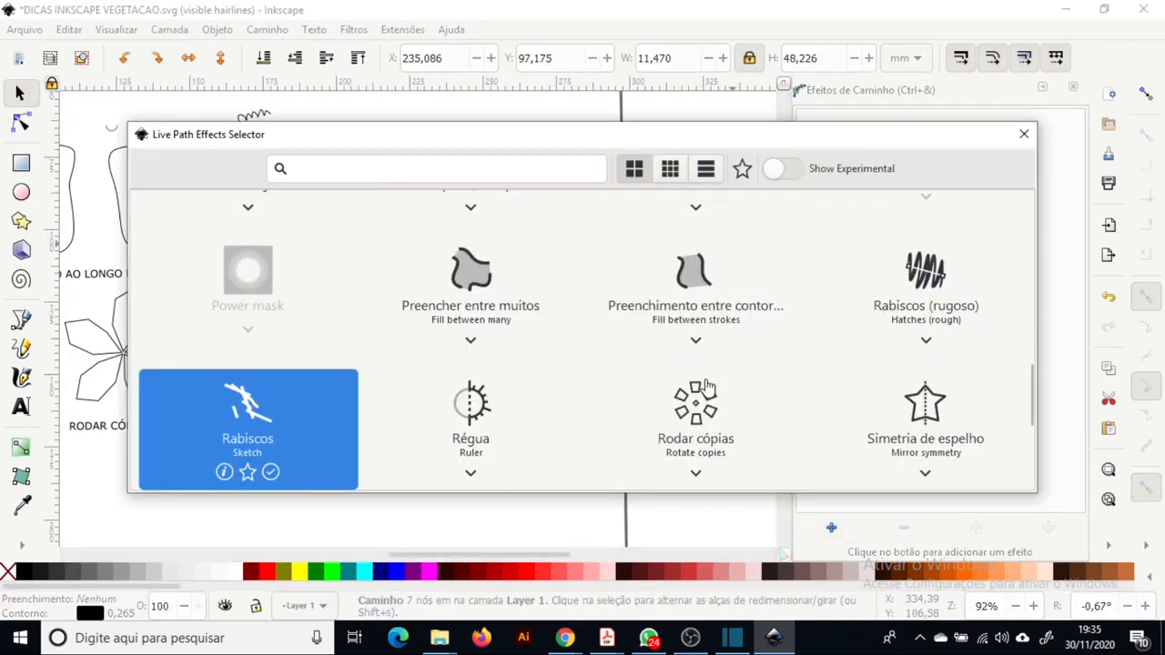
{"action": "double_click", "coordinate": [698, 417]}
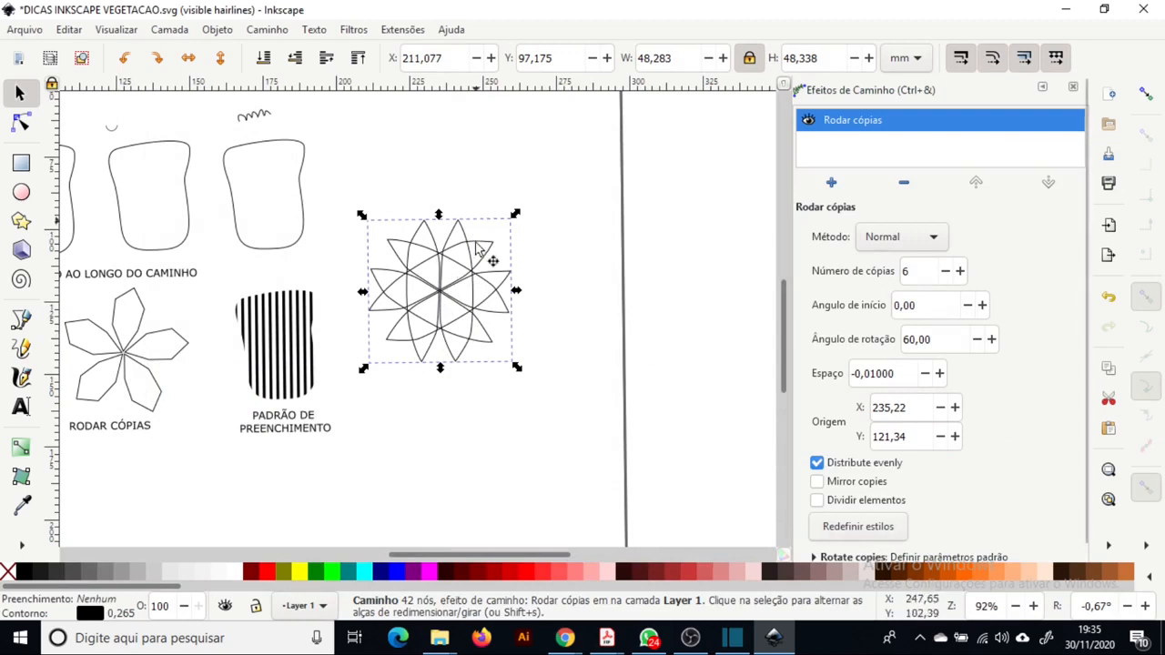
Adjust the rotation origin of the leaf copies to X 240,32 and Y 143,84 so their bases meet at the centre
{"action": "scroll", "coordinate": [494, 255], "scroll_direction": "up", "scroll_amount": 2}
{"action": "scroll", "coordinate": [949, 385], "scroll_direction": "down", "scroll_amount": 5}
{"action": "scroll", "coordinate": [956, 423], "scroll_direction": "down", "scroll_amount": 5}
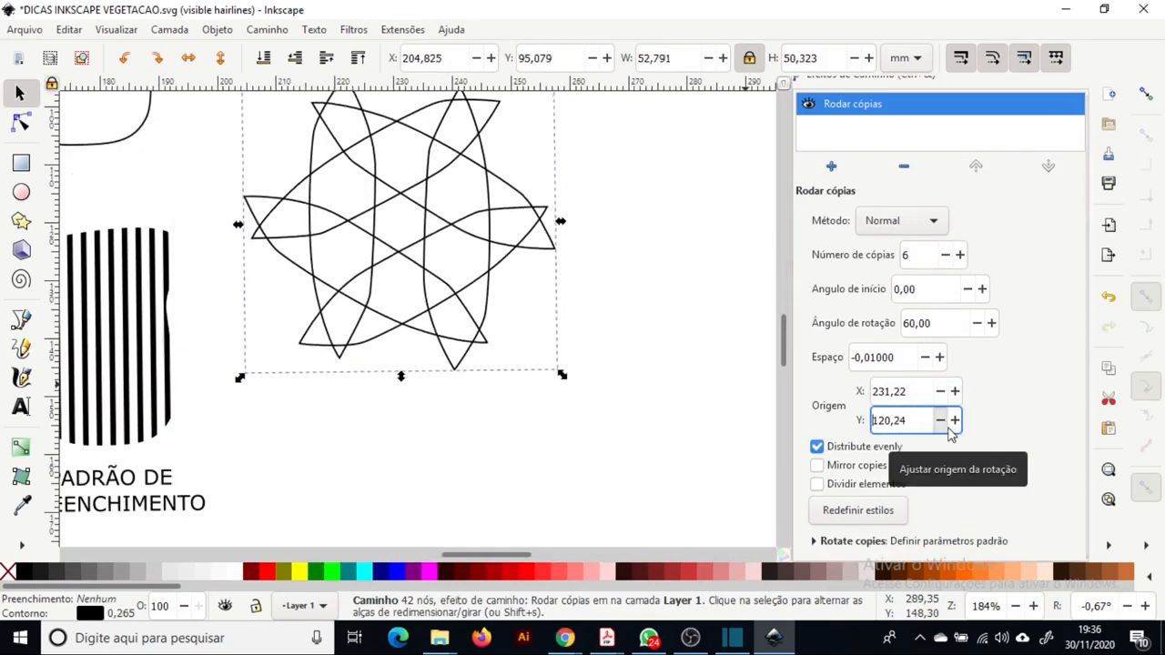
{"action": "scroll", "coordinate": [956, 423], "scroll_direction": "up", "scroll_amount": 8}
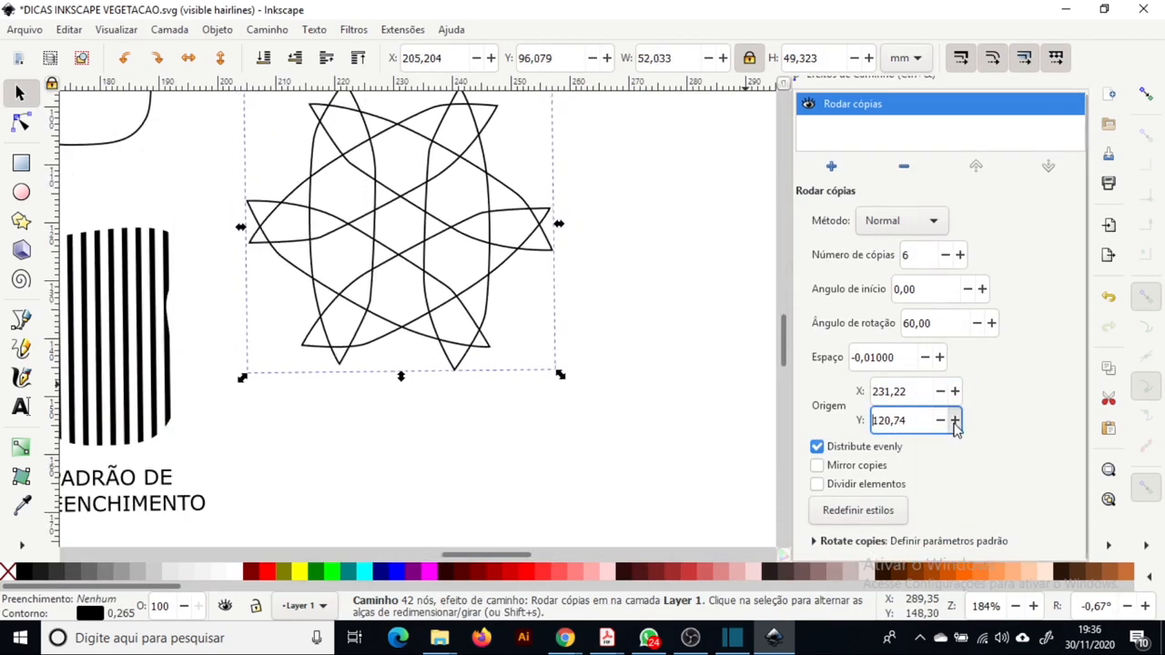
{"action": "scroll", "coordinate": [956, 423], "scroll_direction": "up", "scroll_amount": 15}
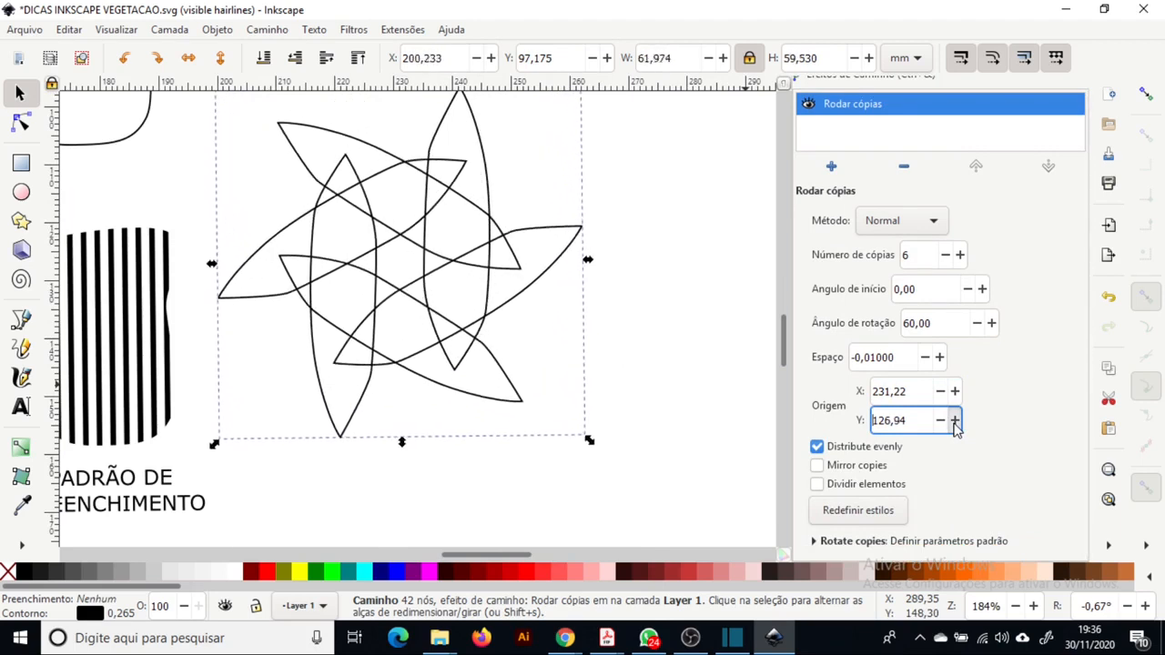
{"action": "scroll", "coordinate": [956, 423], "scroll_direction": "up", "scroll_amount": 9}
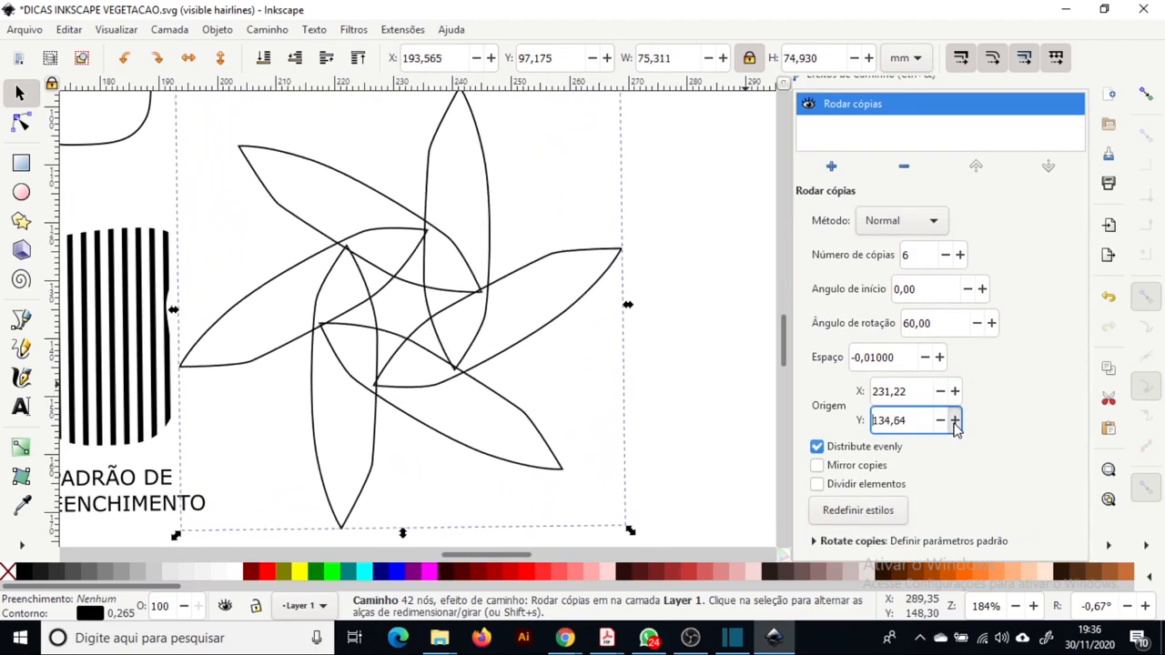
{"action": "scroll", "coordinate": [955, 393], "scroll_direction": "up", "scroll_amount": 3}
{"action": "scroll", "coordinate": [958, 389], "scroll_direction": "up", "scroll_amount": 6}
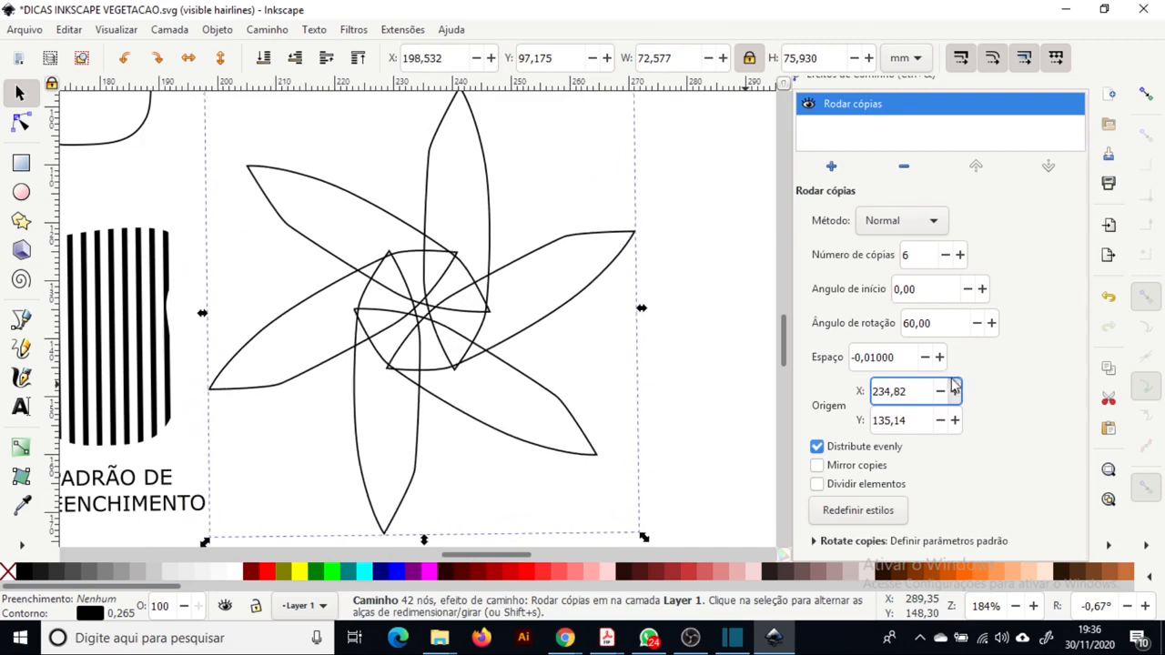
{"action": "scroll", "coordinate": [955, 420], "scroll_direction": "up", "scroll_amount": 6}
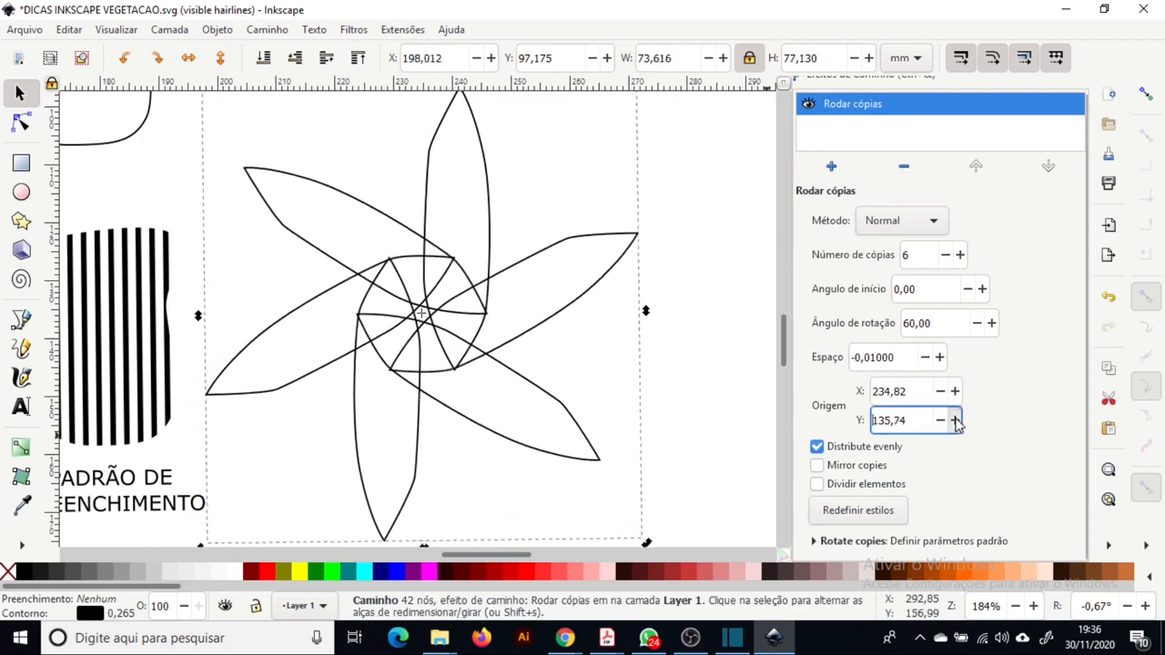
{"action": "scroll", "coordinate": [956, 420], "scroll_direction": "up", "scroll_amount": 10}
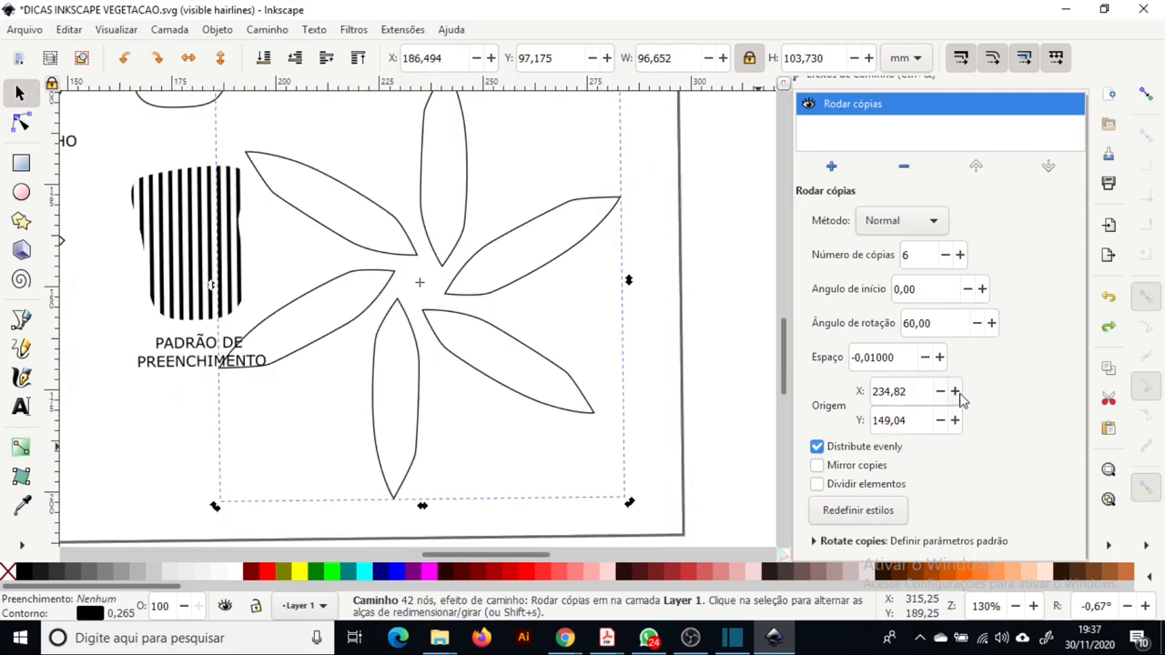
{"action": "left_click", "coordinate": [958, 393]}
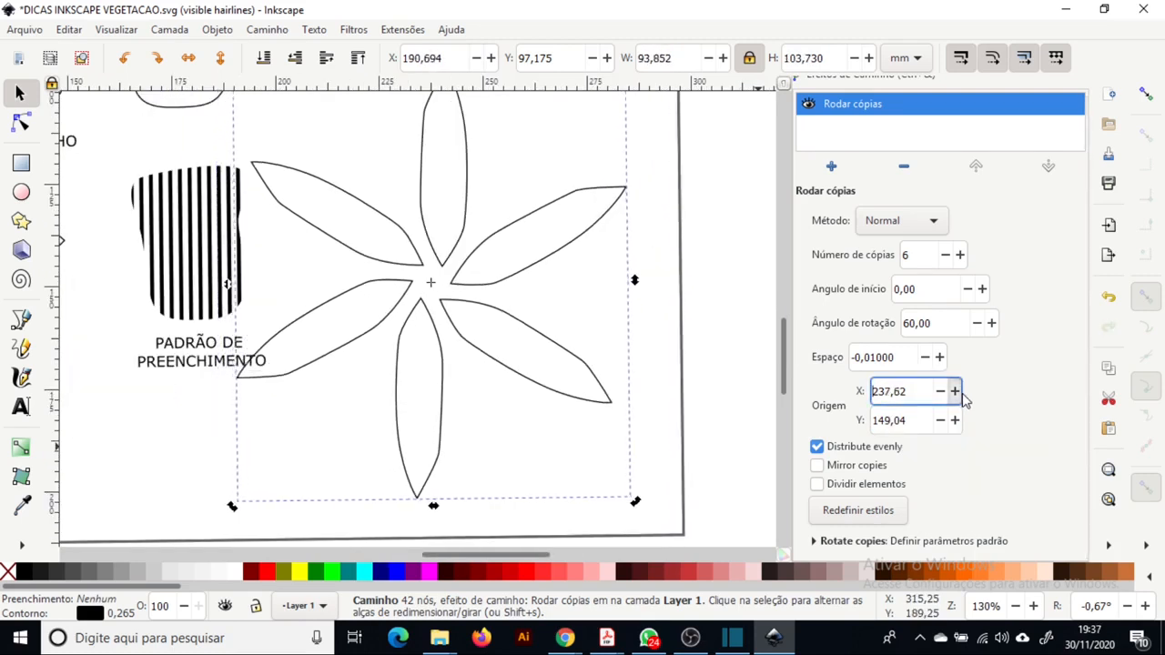
{"action": "left_click", "coordinate": [945, 421]}
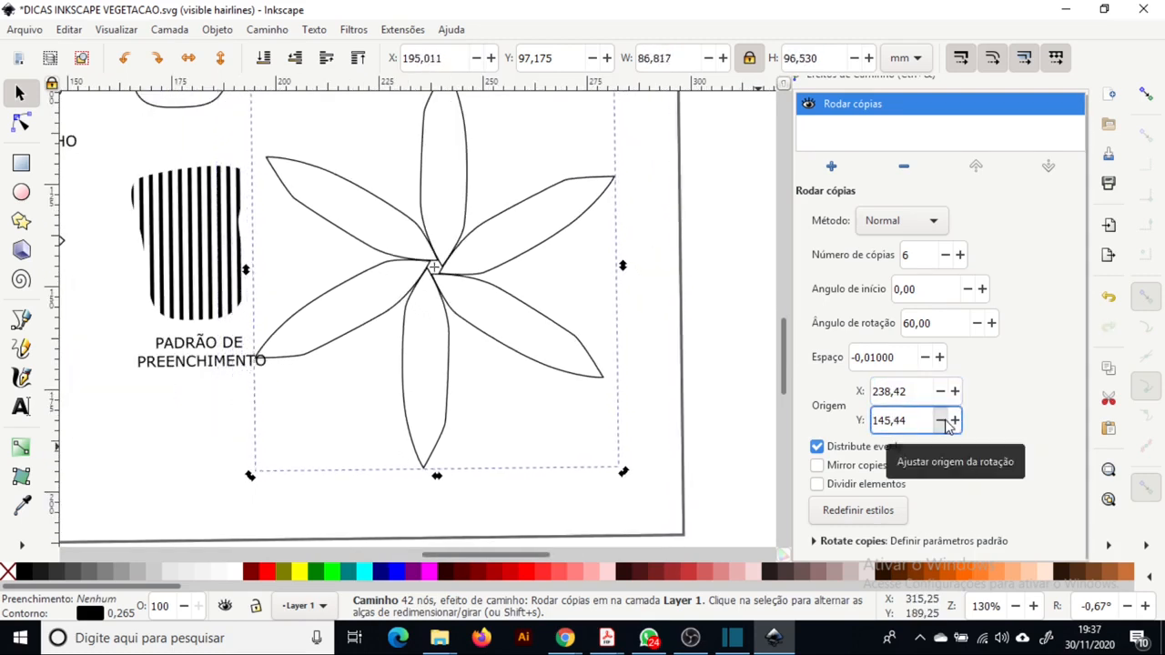
{"action": "left_click", "coordinate": [955, 392]}
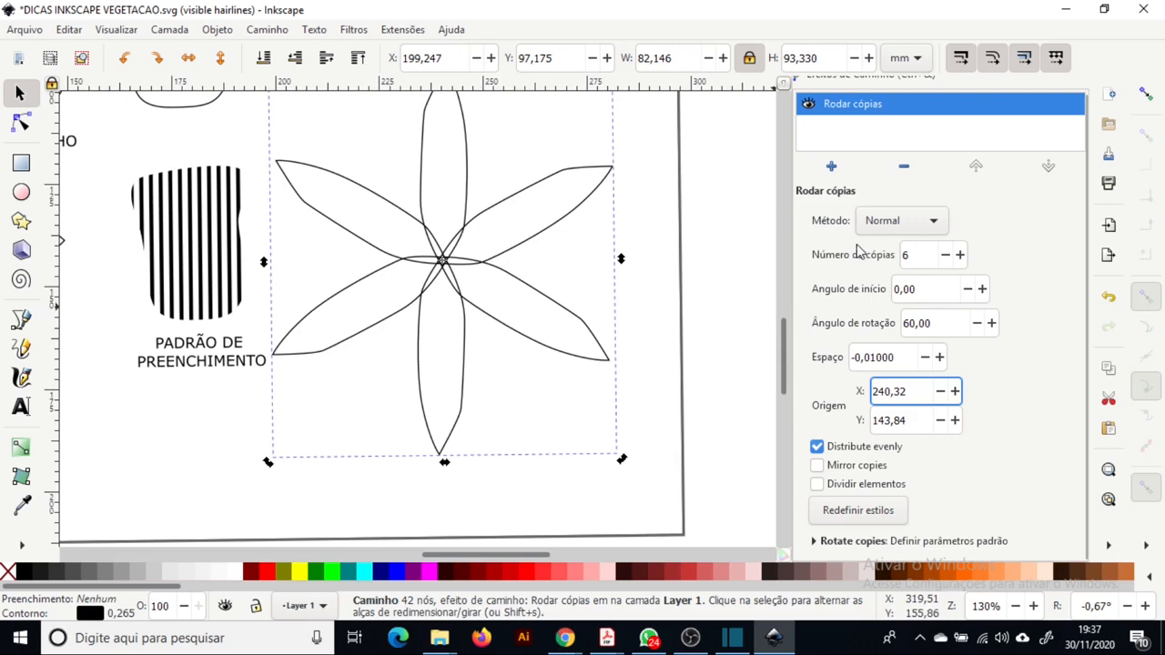
Set the number of rotated leaf copies to 5
{"action": "left_click", "coordinate": [960, 255]}
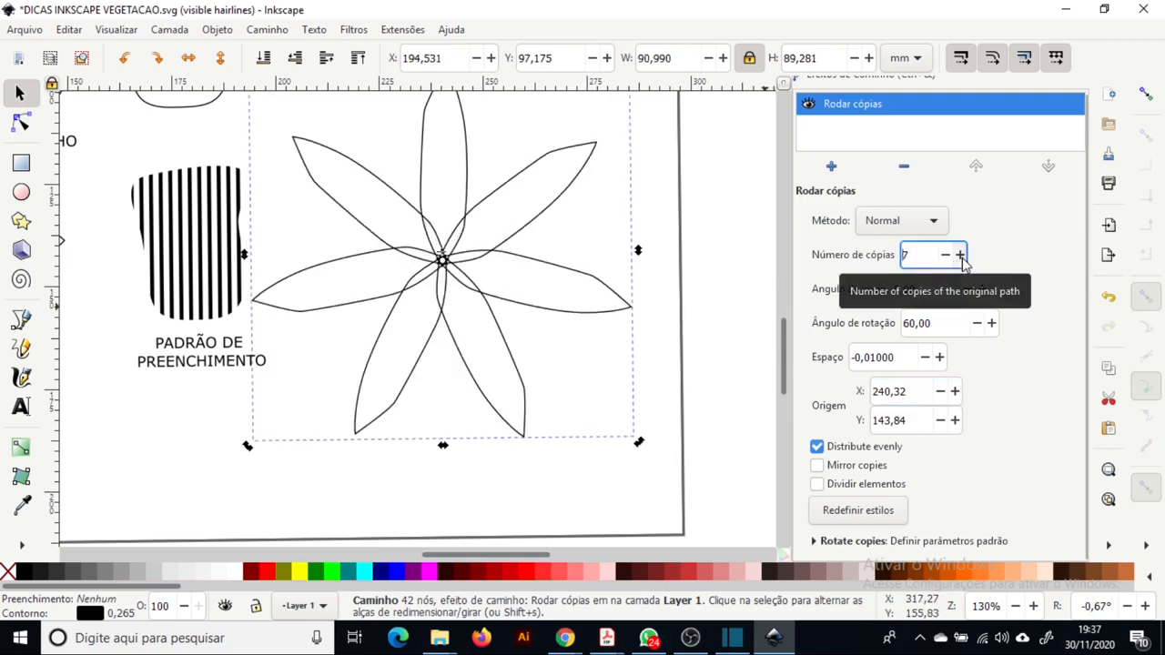
{"action": "left_click", "coordinate": [947, 255]}
{"action": "left_click", "coordinate": [947, 254]}
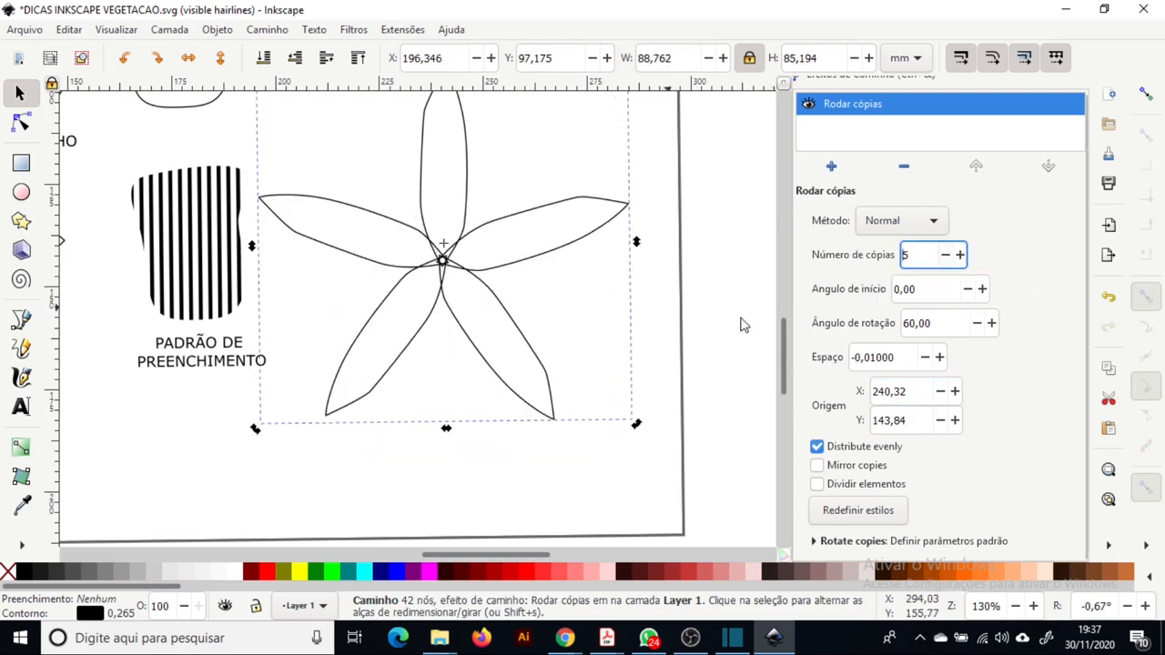
Add extra nodes along both long edges of the original upright petal and displace one of them to start a notch
{"action": "scroll", "coordinate": [524, 276], "scroll_direction": "down", "scroll_amount": 2}
{"action": "left_click", "coordinate": [27, 122]}
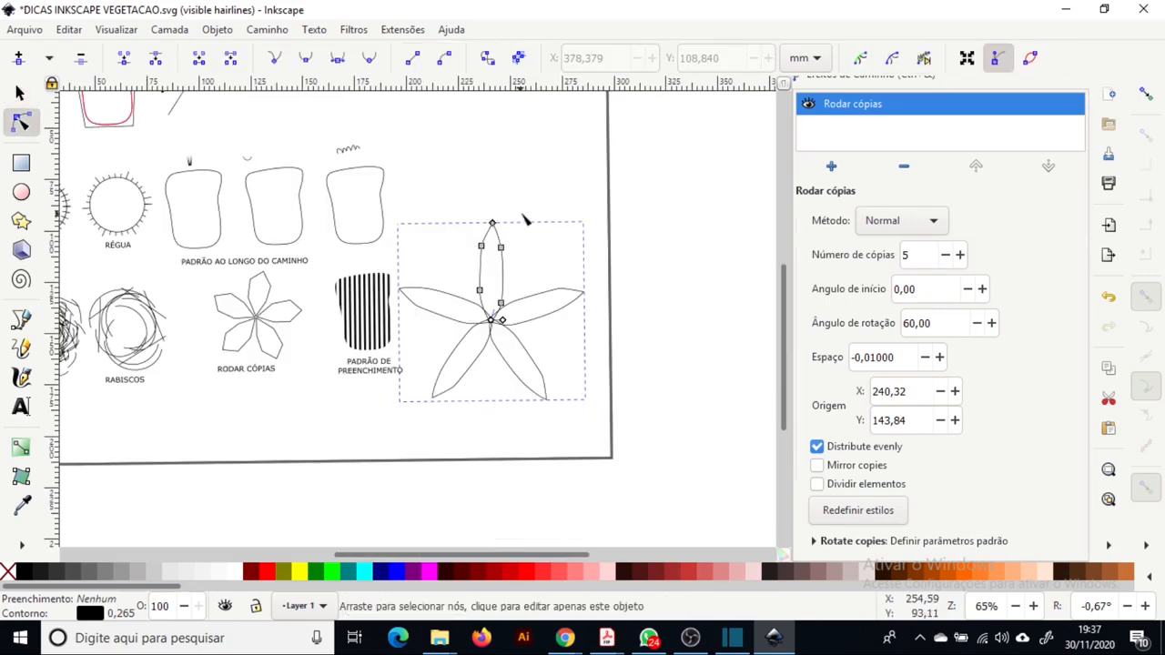
{"action": "left_click", "coordinate": [519, 216]}
{"action": "left_click", "coordinate": [504, 265]}
{"action": "scroll", "coordinate": [504, 267], "scroll_direction": "up", "scroll_amount": 2}
{"action": "double_click", "coordinate": [481, 265]}
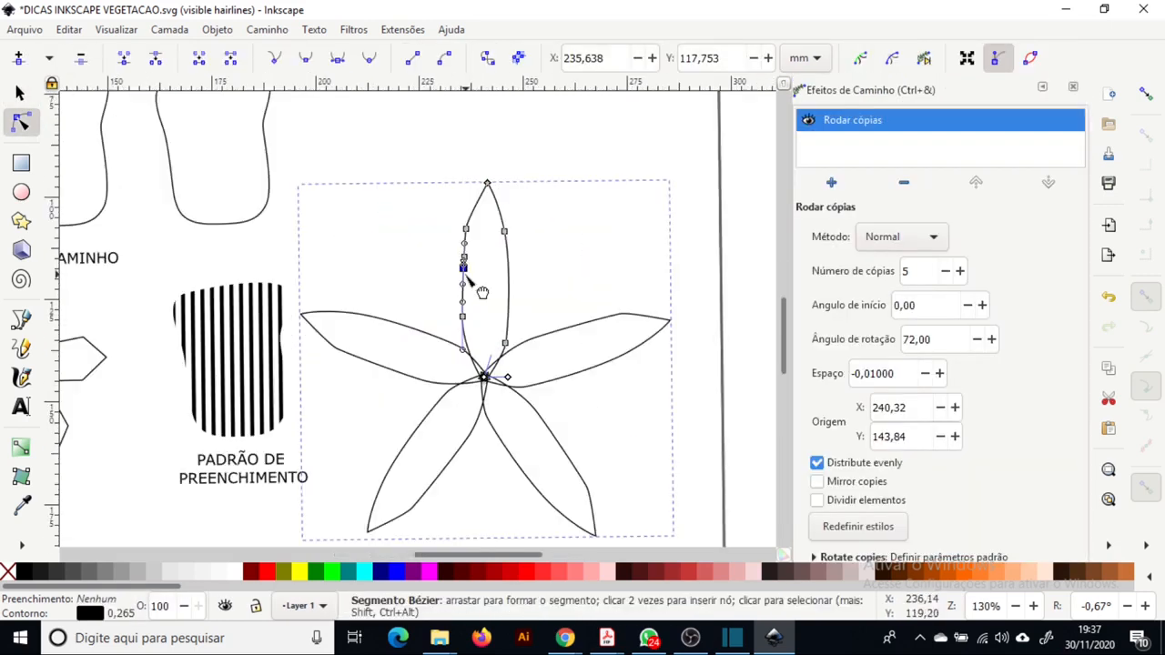
{"action": "left_click_drag", "start_coordinate": [464, 268], "coordinate": [371, 303]}
{"action": "double_click", "coordinate": [508, 310]}
{"action": "double_click", "coordinate": [508, 296]}
{"action": "double_click", "coordinate": [507, 287]}
Reposition the added edge nodes to cut notches into the petal, making the selected node a corner
{"action": "scroll", "coordinate": [519, 297], "scroll_direction": "up", "scroll_amount": 5}
{"action": "left_click_drag", "start_coordinate": [280, 325], "coordinate": [372, 281]}
{"action": "left_click_drag", "start_coordinate": [366, 369], "coordinate": [412, 317]}
{"action": "left_click", "coordinate": [274, 59]}
{"action": "left_click_drag", "start_coordinate": [373, 281], "coordinate": [417, 288]}
Give the notched five-petal figure a solid black fill without outline, scale it to about 43 mm wide, and deselect it
{"action": "scroll", "coordinate": [377, 310], "scroll_direction": "down", "scroll_amount": 4}
{"action": "scroll", "coordinate": [576, 299], "scroll_direction": "down", "scroll_amount": 4}
{"action": "left_click", "coordinate": [20, 92]}
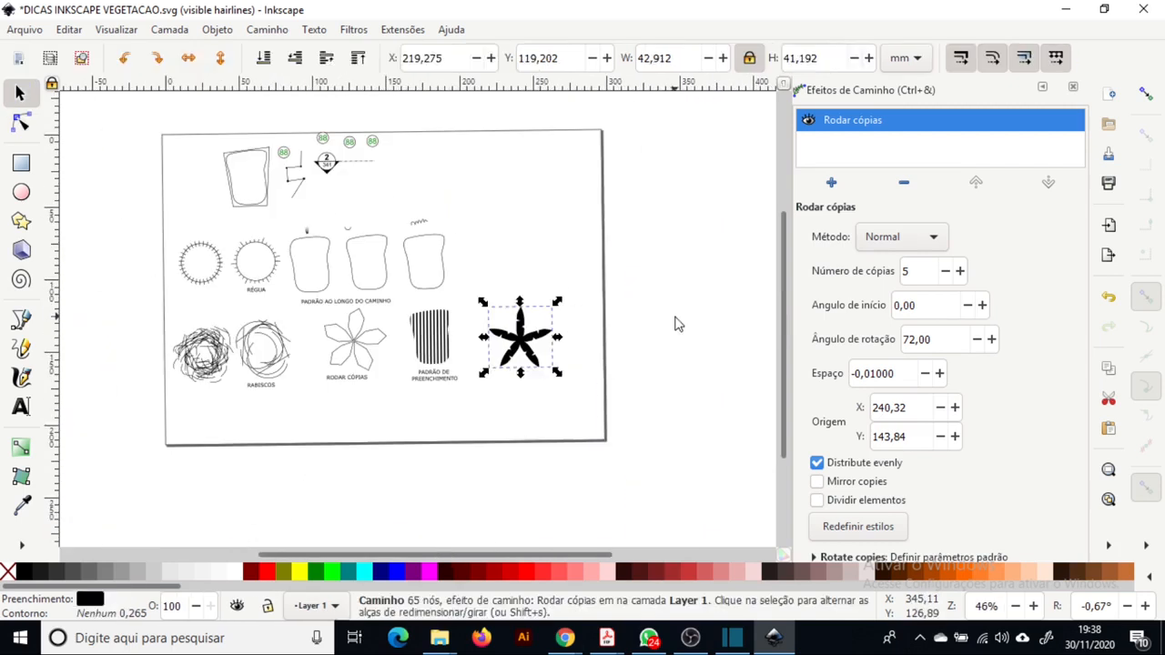
{"action": "left_click", "coordinate": [676, 322]}
{"action": "scroll", "coordinate": [497, 355], "scroll_direction": "up", "scroll_amount": 3}
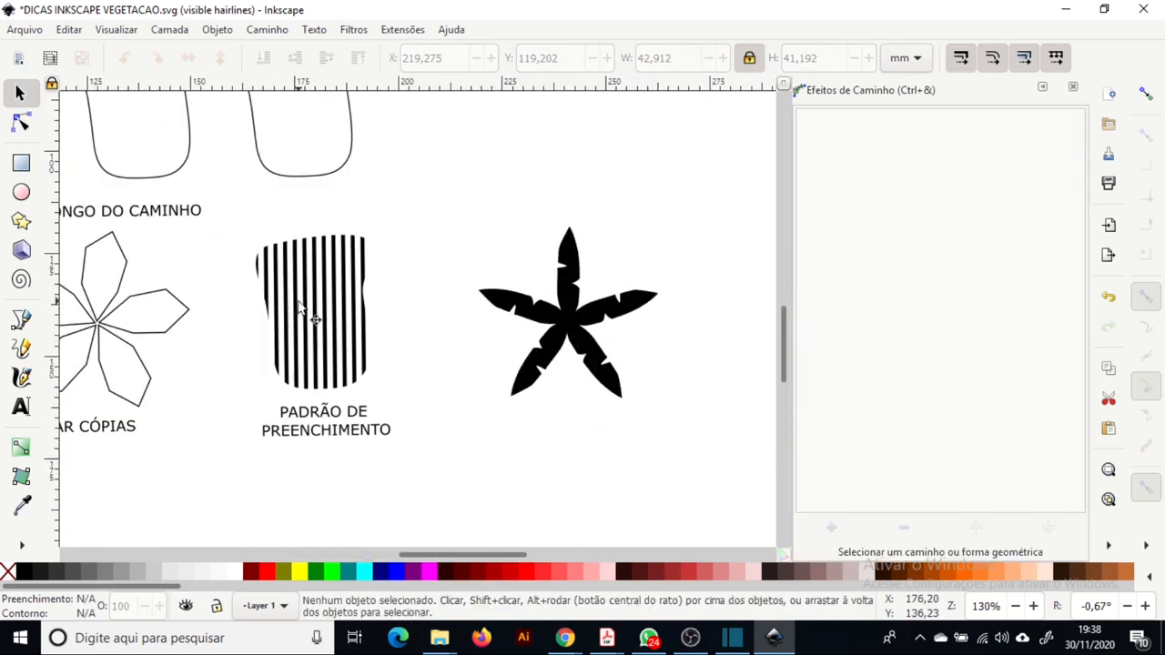
{"action": "scroll", "coordinate": [493, 441], "scroll_direction": "down", "scroll_amount": 2}
{"action": "left_click", "coordinate": [386, 402]}
{"action": "left_click_drag", "start_coordinate": [386, 401], "coordinate": [491, 450]}
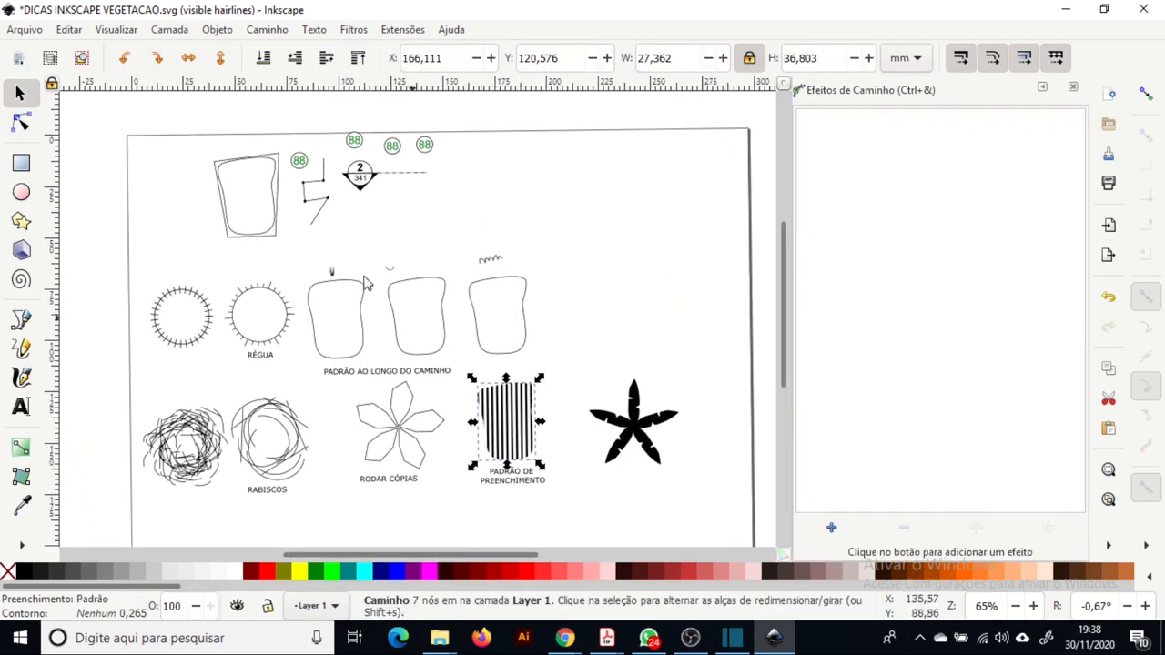
Apply the Padrão ao longo do caminho (Pattern Along Path) effect to the first rounded shape, under the grass tuft
{"action": "scroll", "coordinate": [366, 350], "scroll_direction": "up", "scroll_amount": 2}
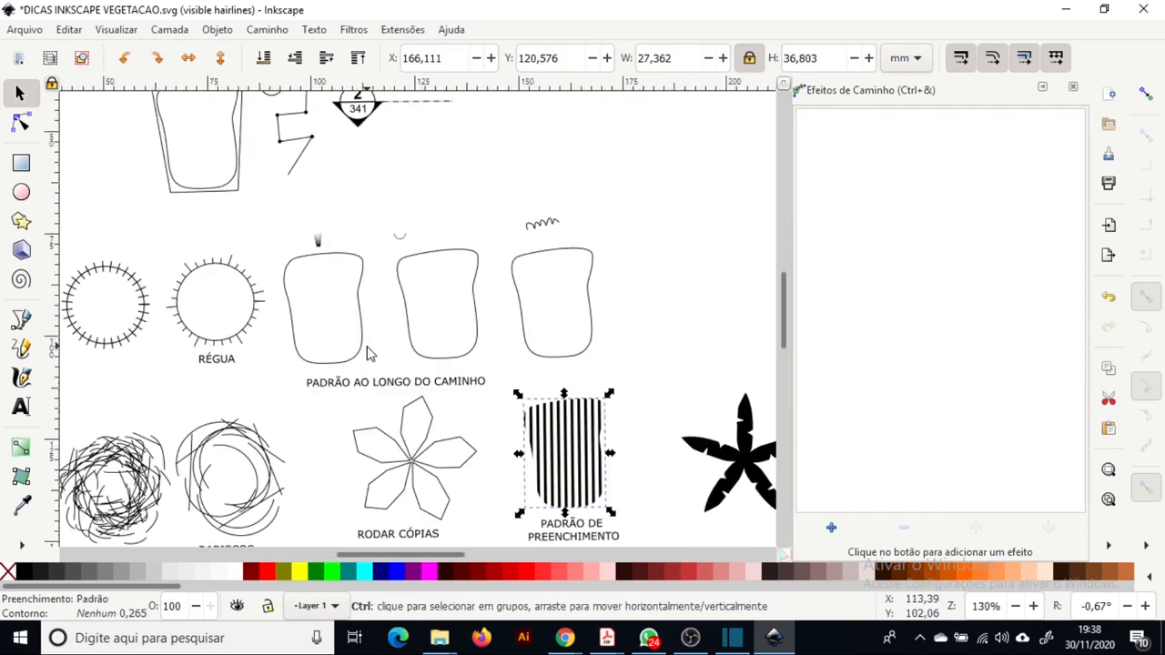
{"action": "scroll", "coordinate": [405, 231], "scroll_direction": "up", "scroll_amount": 1}
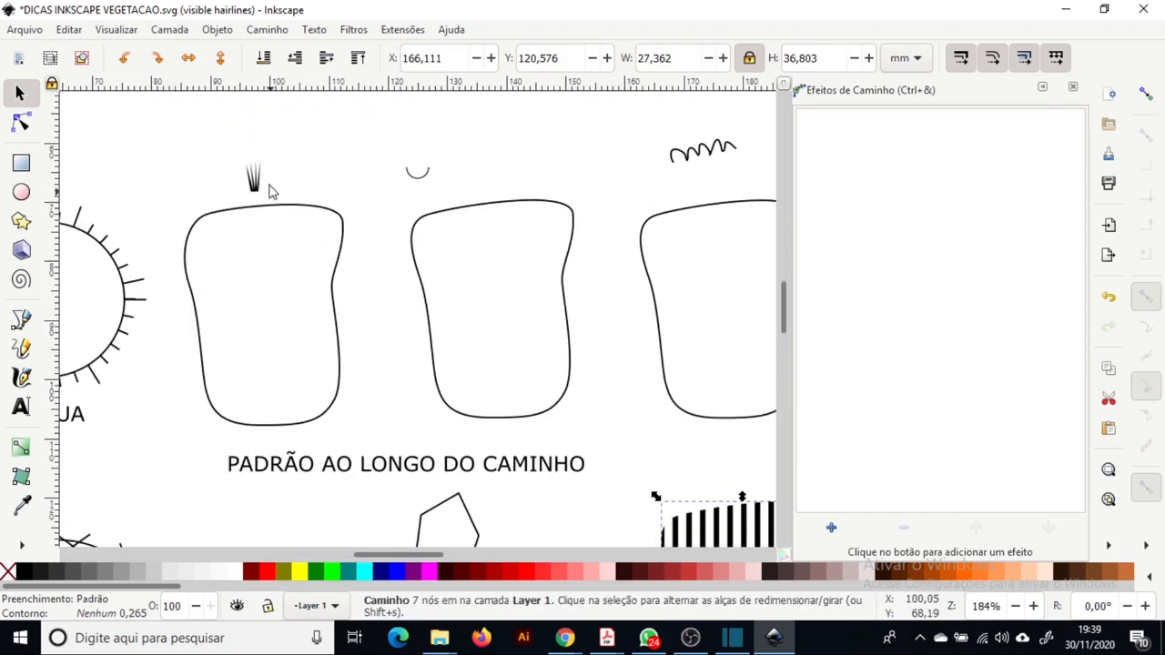
{"action": "left_click", "coordinate": [264, 180]}
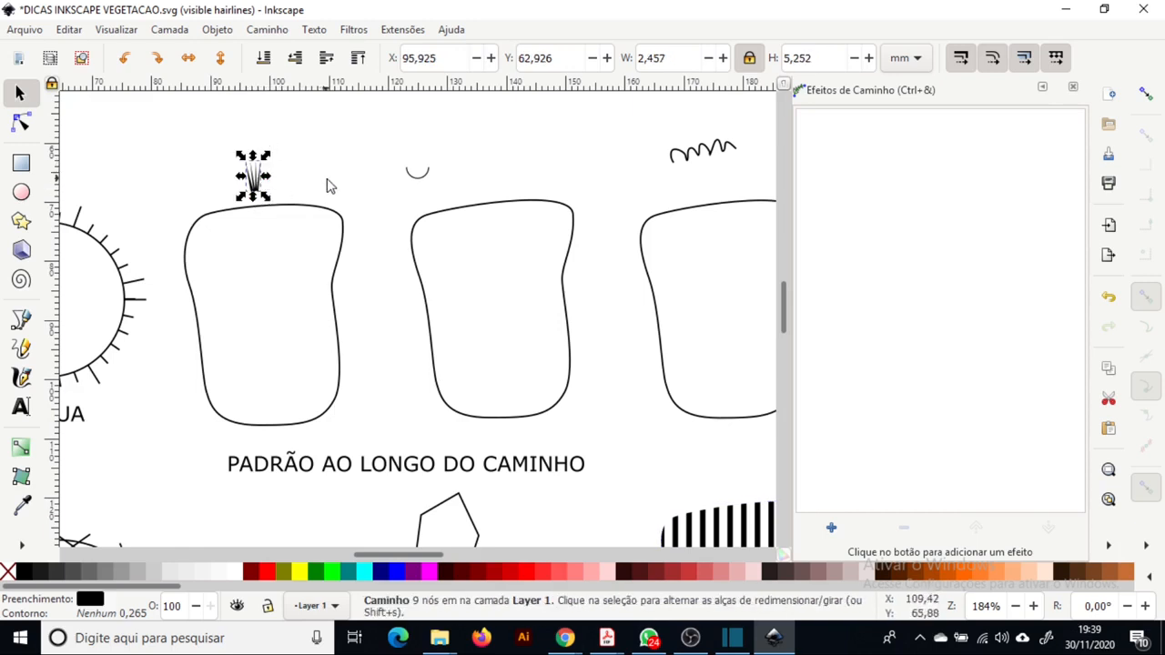
{"action": "left_click", "coordinate": [342, 229]}
{"action": "left_click", "coordinate": [832, 527]}
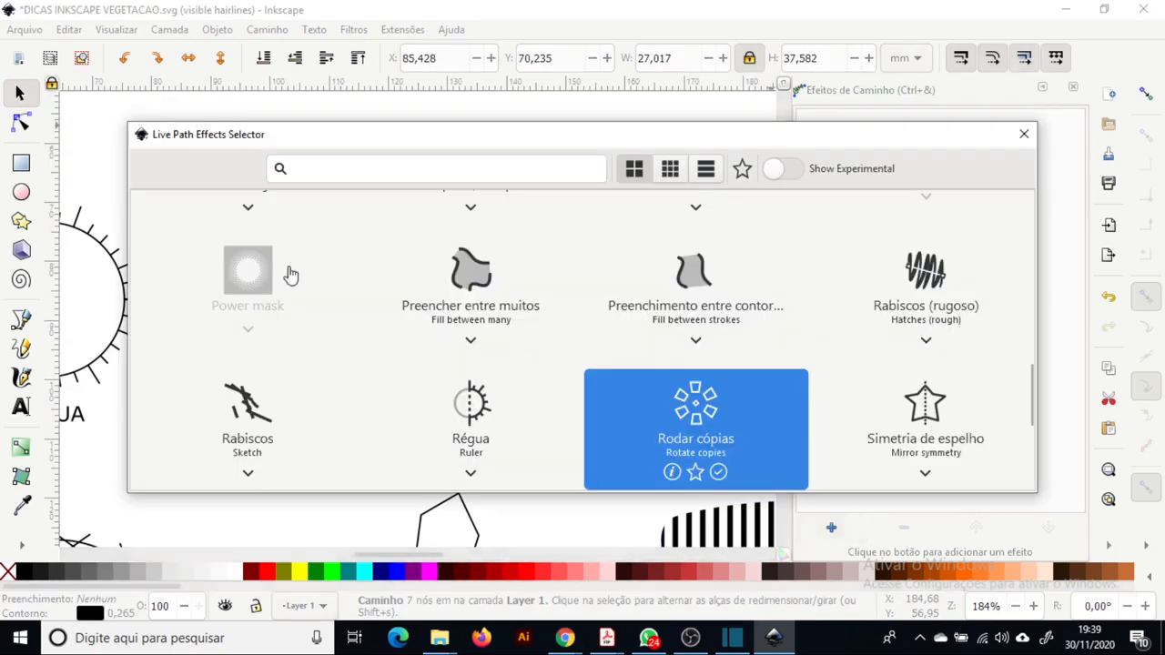
{"action": "scroll", "coordinate": [384, 314], "scroll_direction": "up", "scroll_amount": 10}
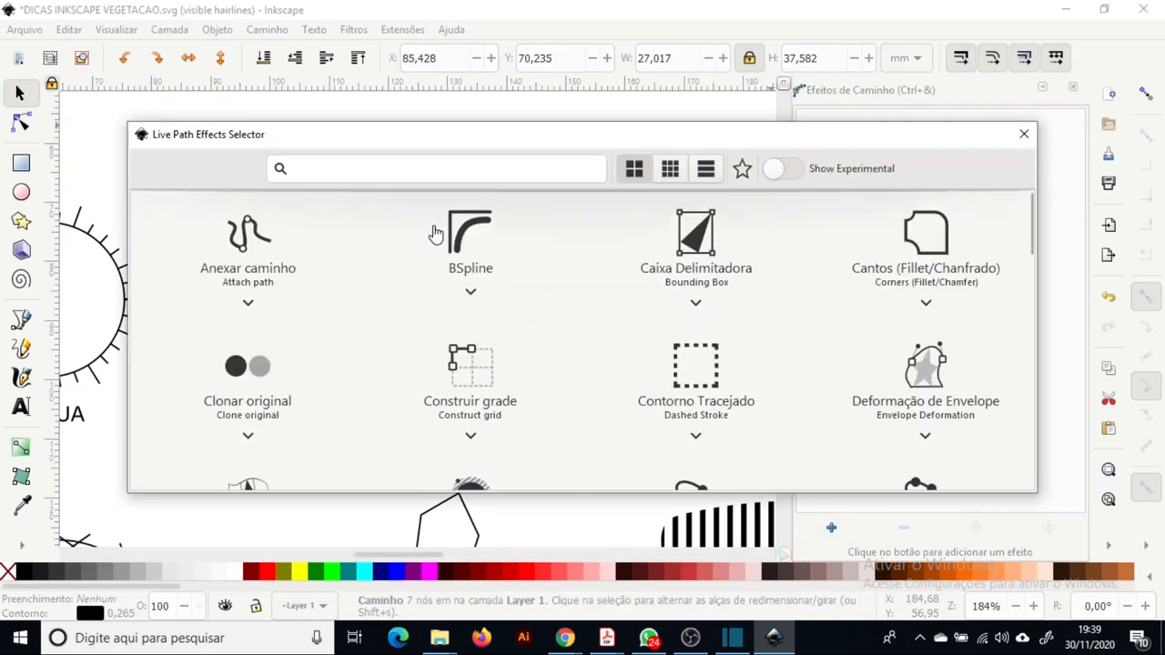
{"action": "scroll", "coordinate": [606, 296], "scroll_direction": "down", "scroll_amount": 8}
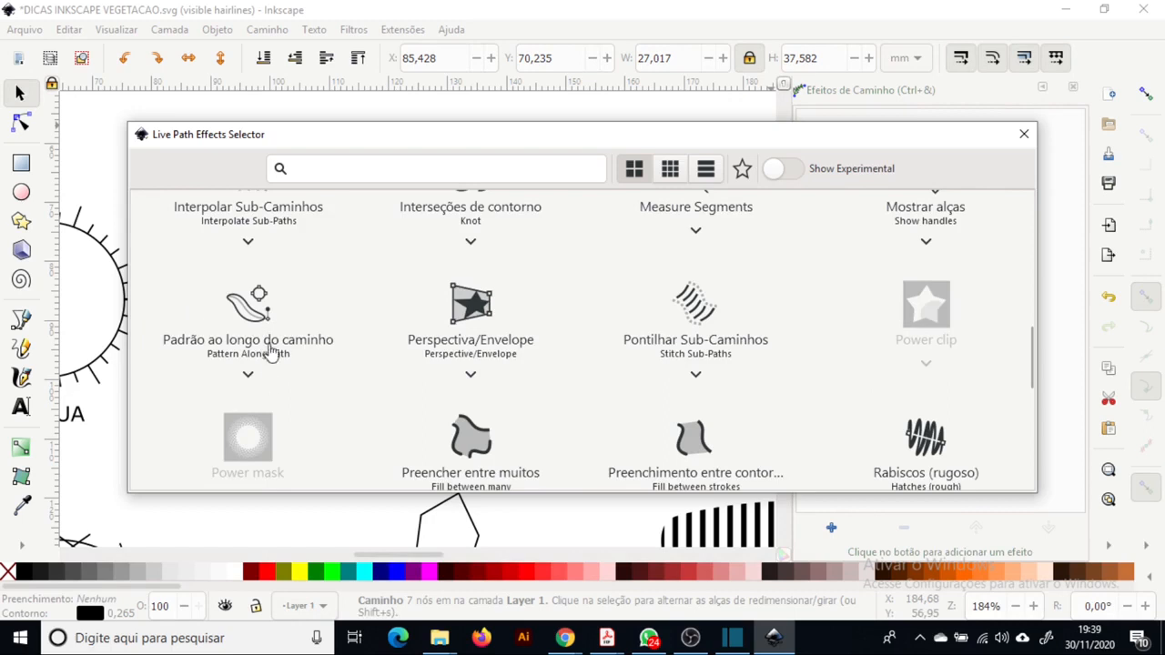
{"action": "left_click", "coordinate": [264, 317]}
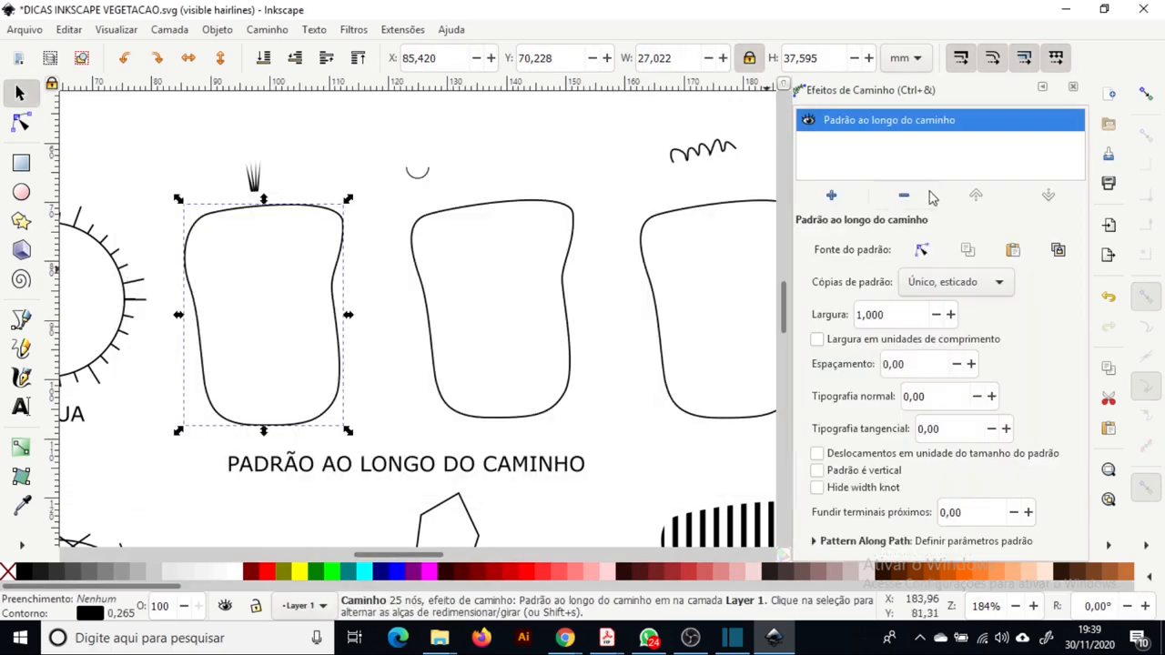
Copy the grass tuft, paste it as the pattern source of the first rounded shape's effect, and set the pattern copies to Repetido
{"action": "left_click", "coordinate": [304, 269]}
{"action": "left_click", "coordinate": [257, 182]}
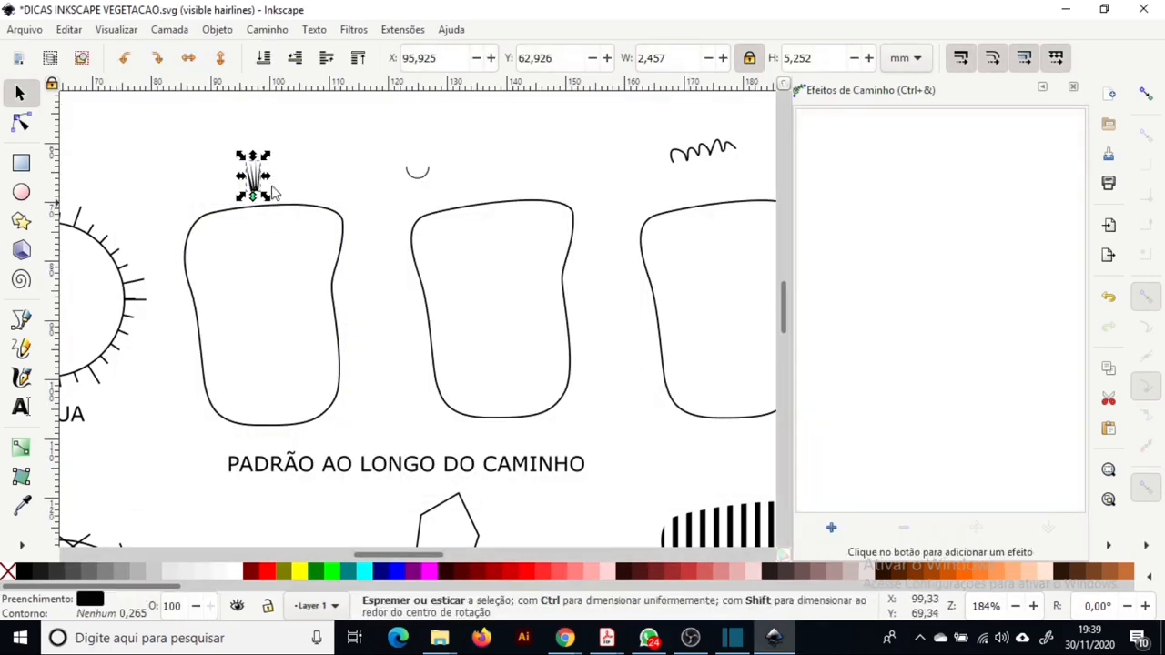
{"action": "left_click", "coordinate": [331, 205]}
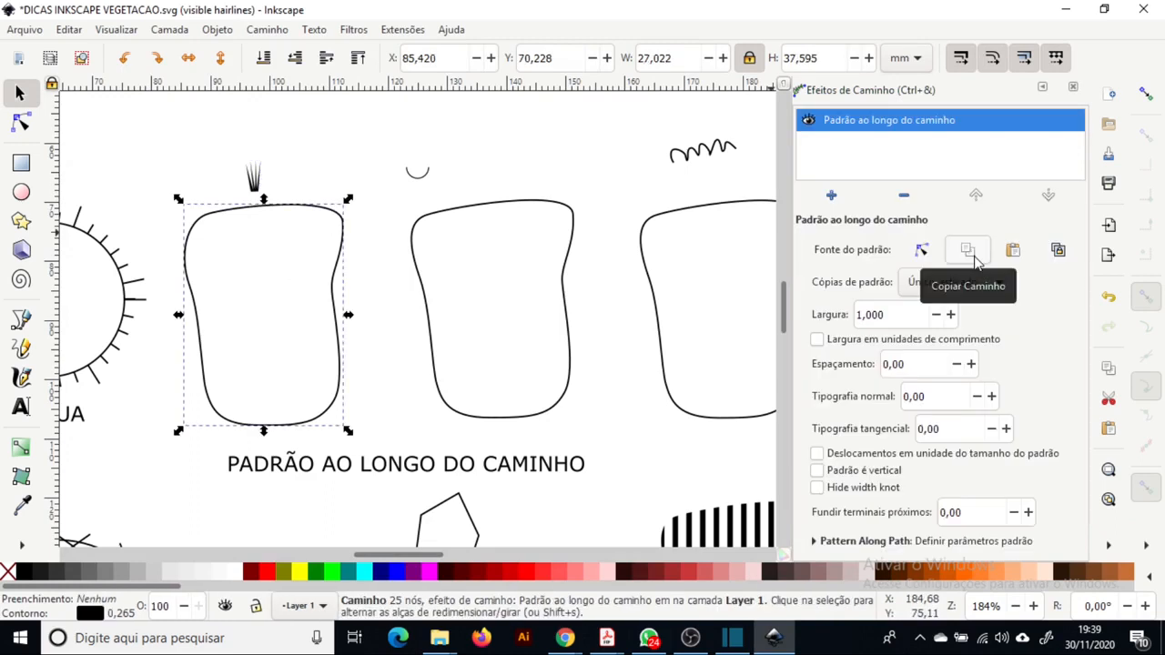
{"action": "left_click", "coordinate": [1014, 253]}
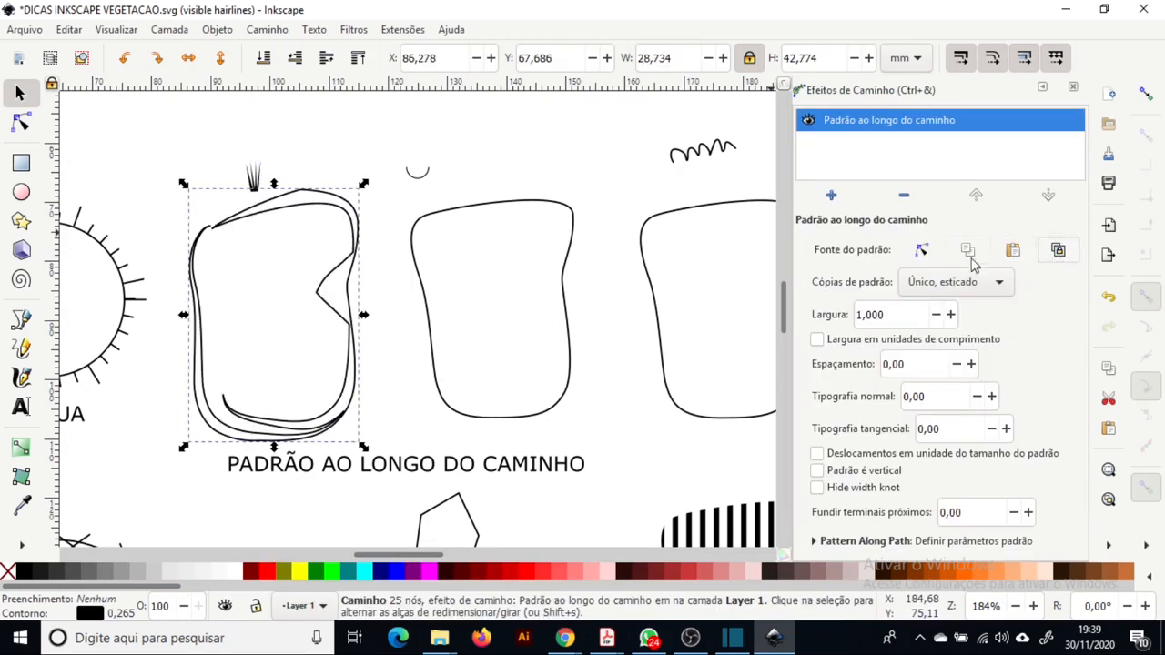
{"action": "left_click", "coordinate": [988, 285]}
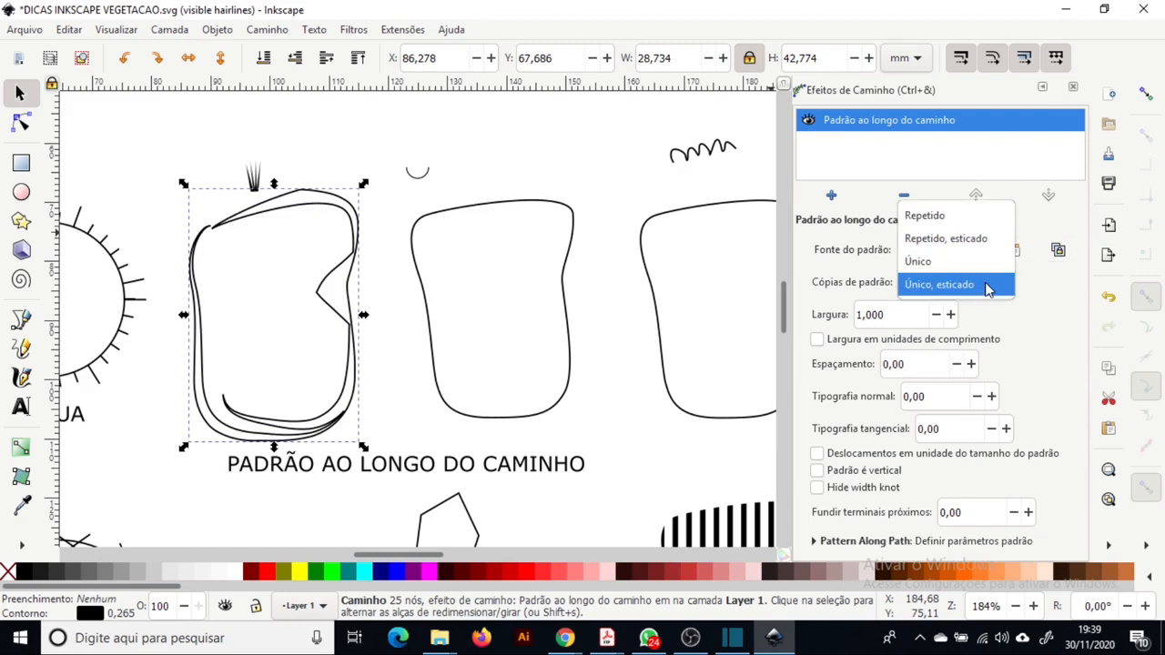
{"action": "left_click", "coordinate": [960, 220]}
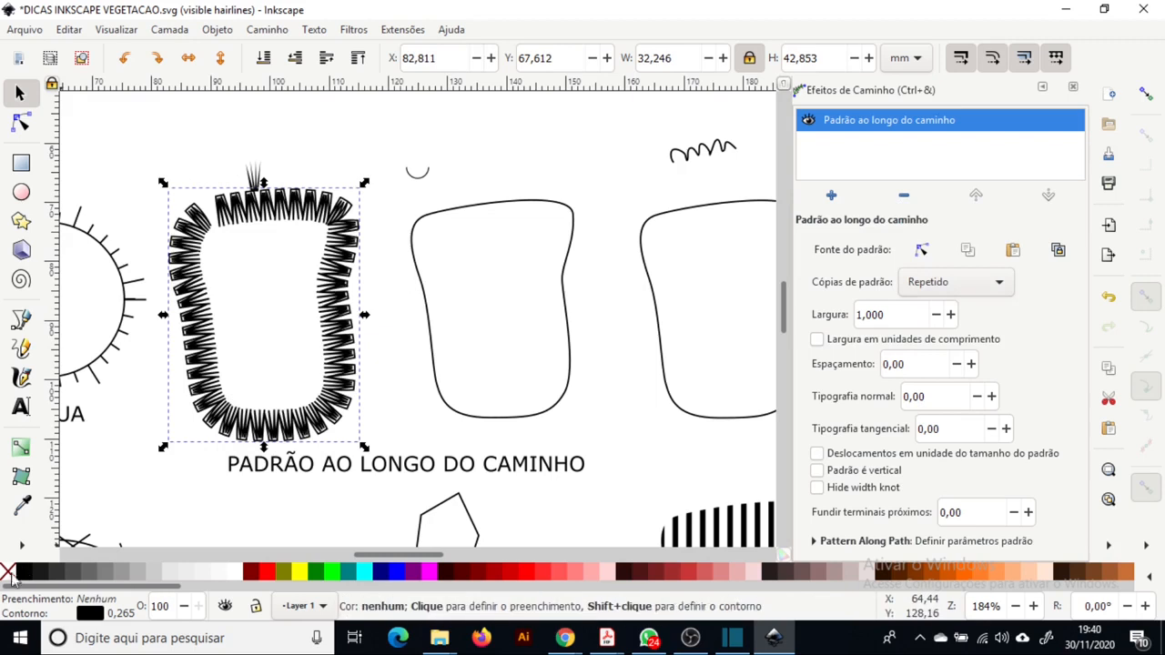
Remove the first rounded shape's outline, fill it with black, and set its pattern width (Largura) to 0,5
{"action": "left_click", "coordinate": [7, 573], "text": "shift"}
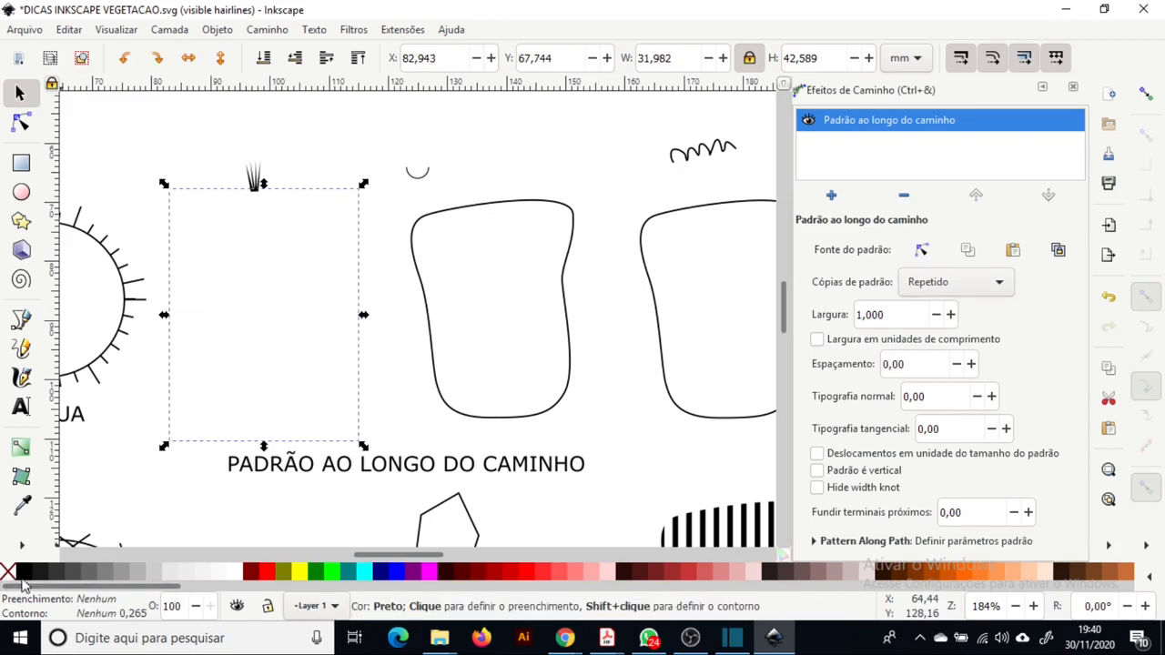
{"action": "left_click", "coordinate": [24, 573]}
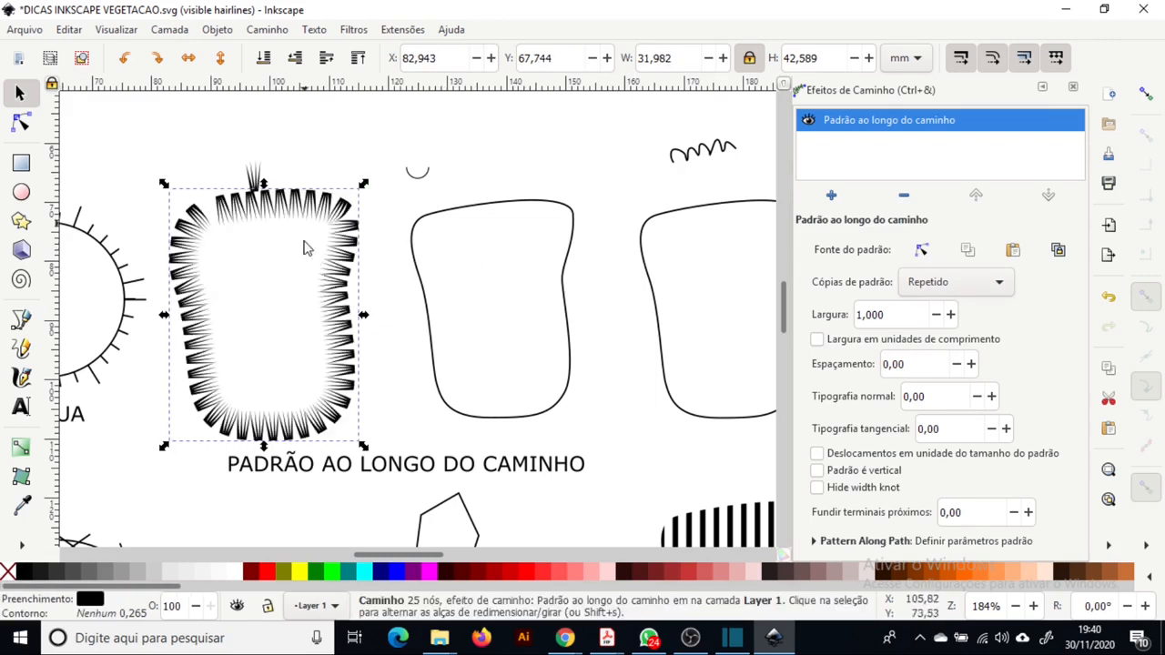
{"action": "scroll", "coordinate": [213, 279], "scroll_direction": "up", "scroll_amount": 1, "text": "ctrl"}
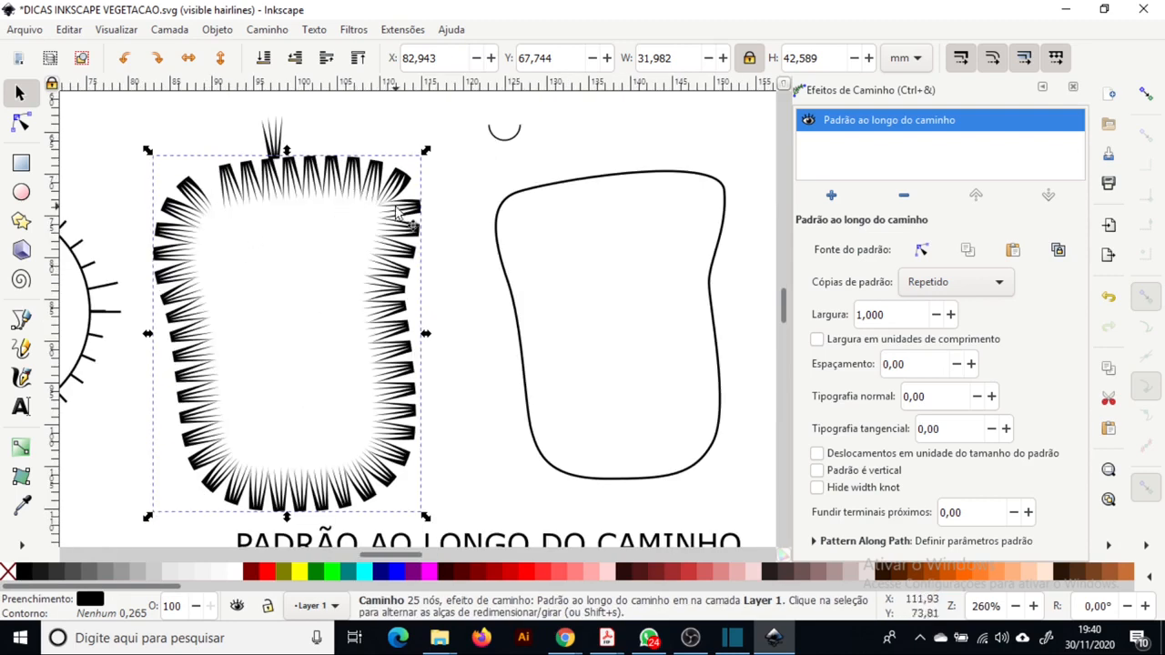
{"action": "double_click", "coordinate": [919, 315]}
{"action": "type", "text": ",5"}
Try a pattern spacing (Espaçamento) of -0,80 on the first rounded shape and return it to 0,00
{"action": "left_click", "coordinate": [918, 364]}
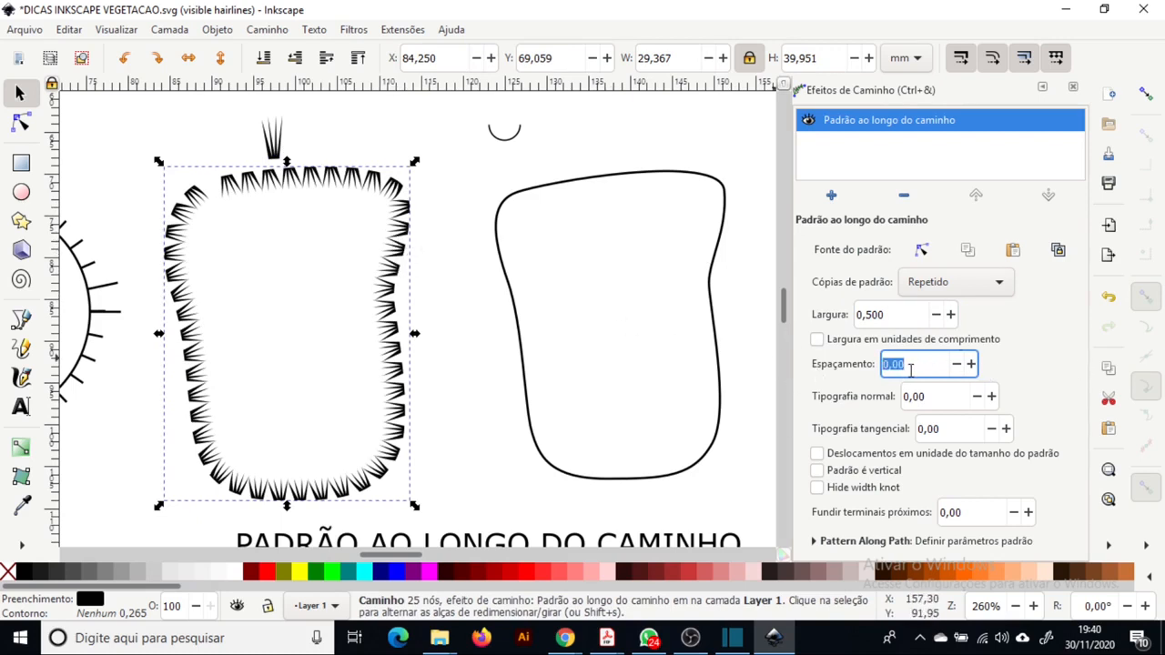
{"action": "left_click", "coordinate": [957, 367]}
{"action": "left_click", "coordinate": [958, 367]}
{"action": "left_click", "coordinate": [958, 367]}
{"action": "left_click", "coordinate": [958, 367]}
{"action": "left_click", "coordinate": [958, 368]}
{"action": "left_click", "coordinate": [958, 368]}
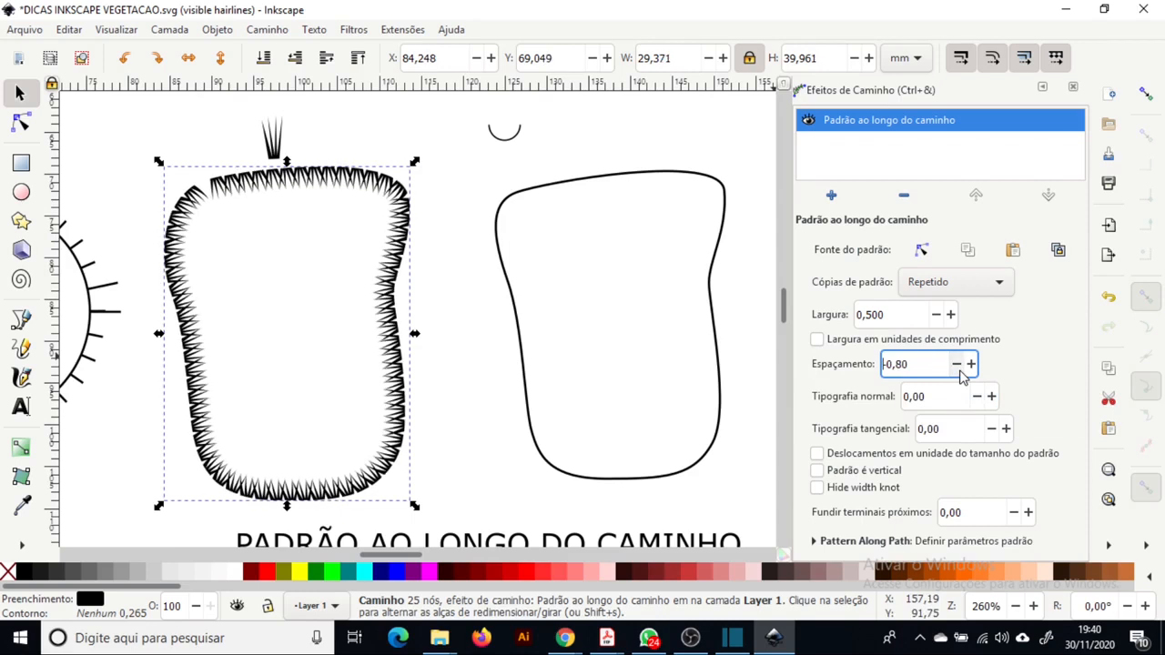
{"action": "left_click", "coordinate": [971, 363]}
{"action": "left_click", "coordinate": [971, 363]}
{"action": "left_click", "coordinate": [972, 364]}
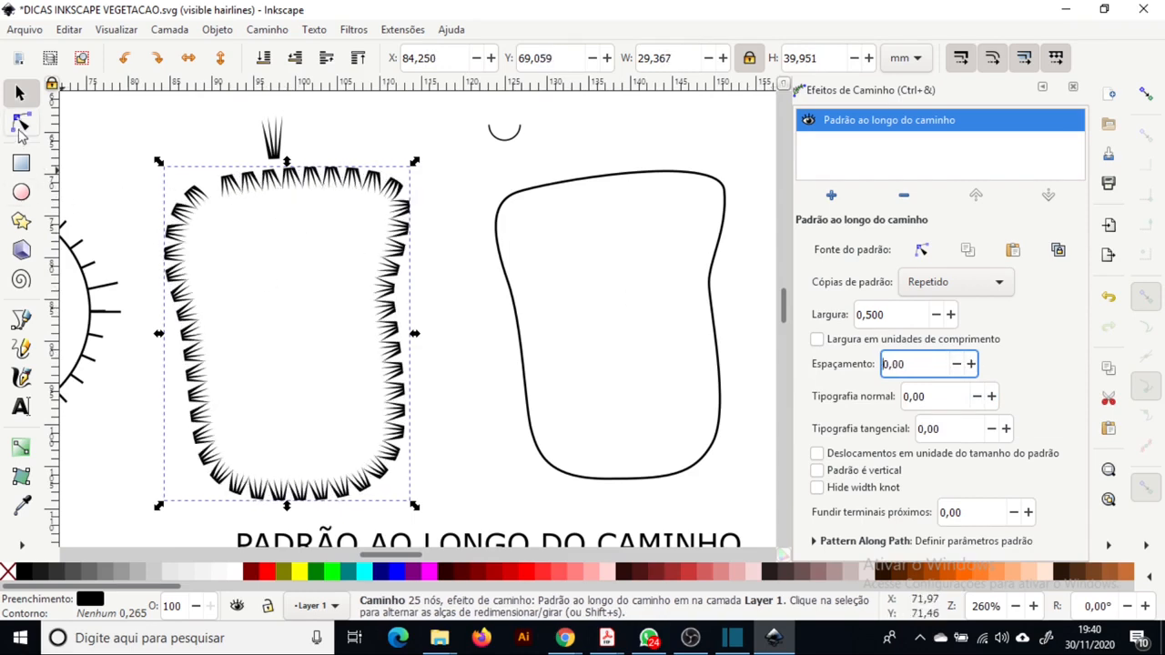
Flip the grass tufts outward on the first rounded shape with the on-canvas width handle, to about -0,430, and deselect it
{"action": "left_click", "coordinate": [21, 125]}
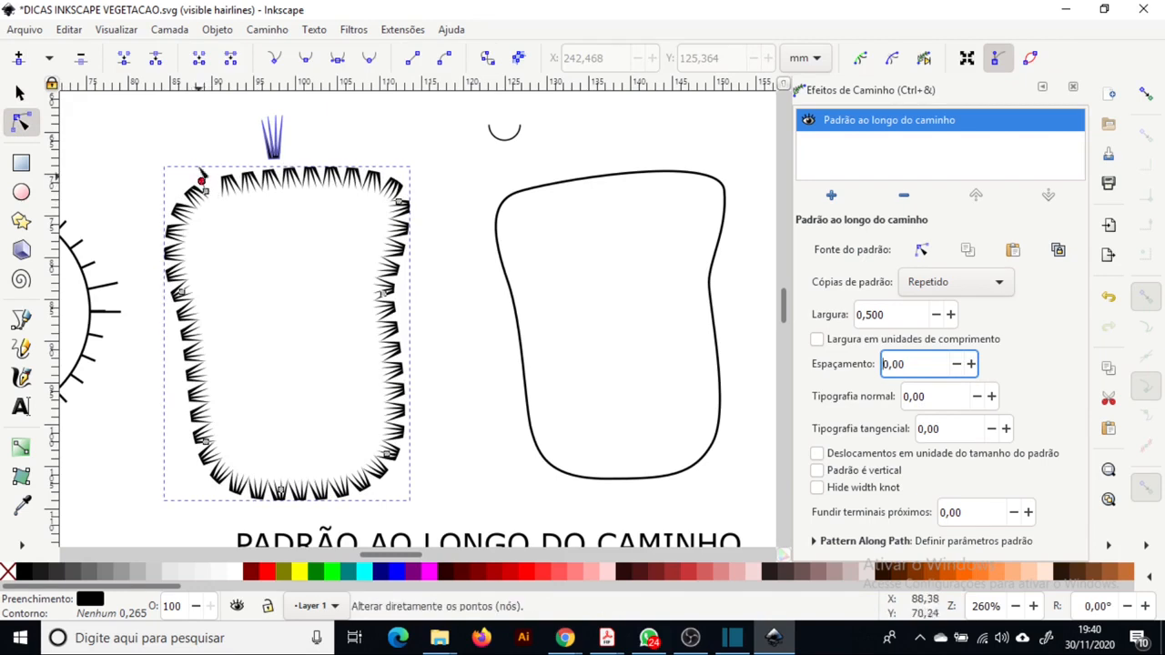
{"action": "scroll", "coordinate": [201, 184], "scroll_direction": "up", "scroll_amount": 3}
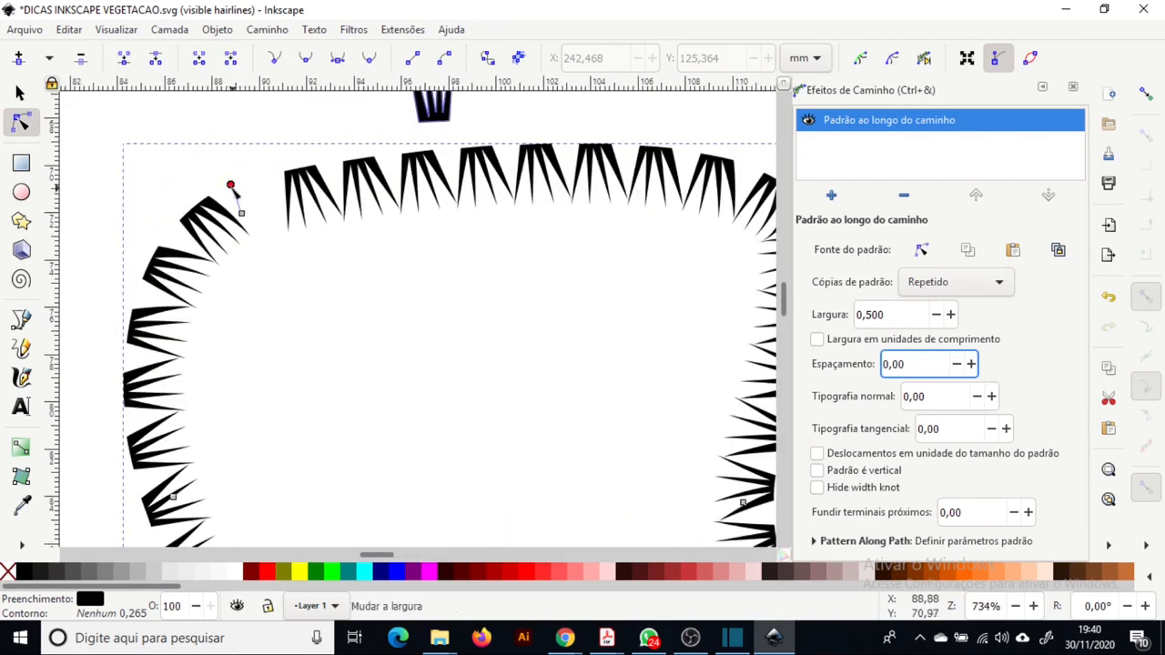
{"action": "left_click_drag", "start_coordinate": [231, 187], "coordinate": [260, 241]}
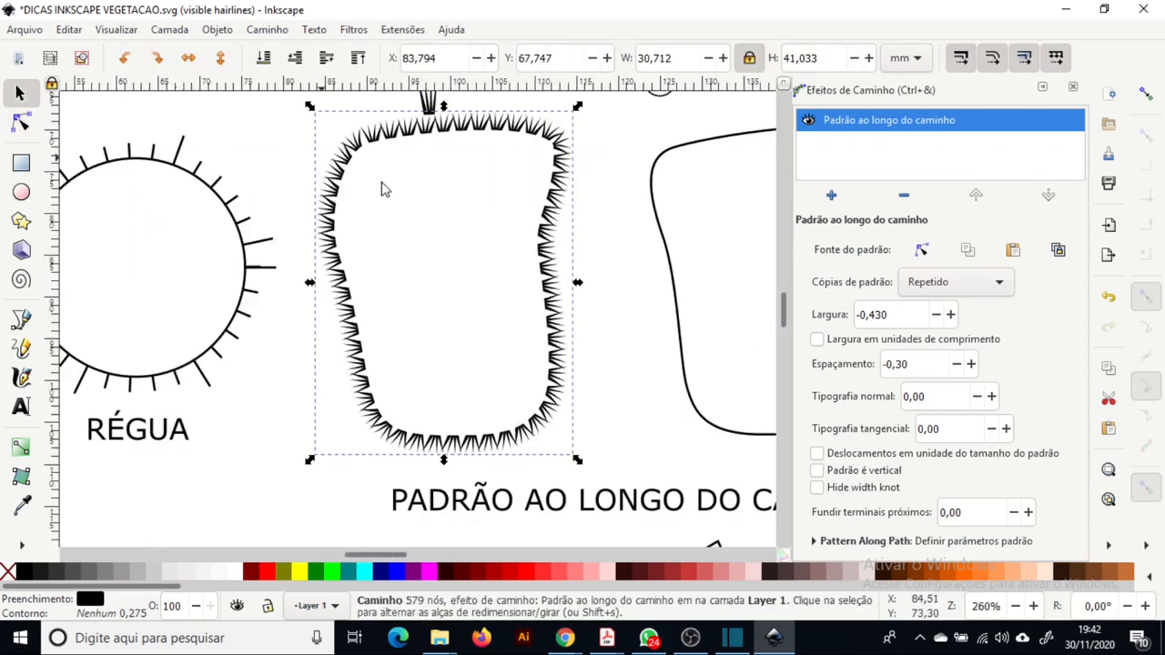
{"action": "left_click", "coordinate": [588, 388]}
Apply the Padrão ao longo do caminho (Pattern Along Path) effect to the second rounded shape, under the small arc
{"action": "scroll", "coordinate": [455, 314], "scroll_direction": "right", "scroll_amount": 3}
{"action": "scroll", "coordinate": [455, 314], "scroll_direction": "down", "scroll_amount": 1}
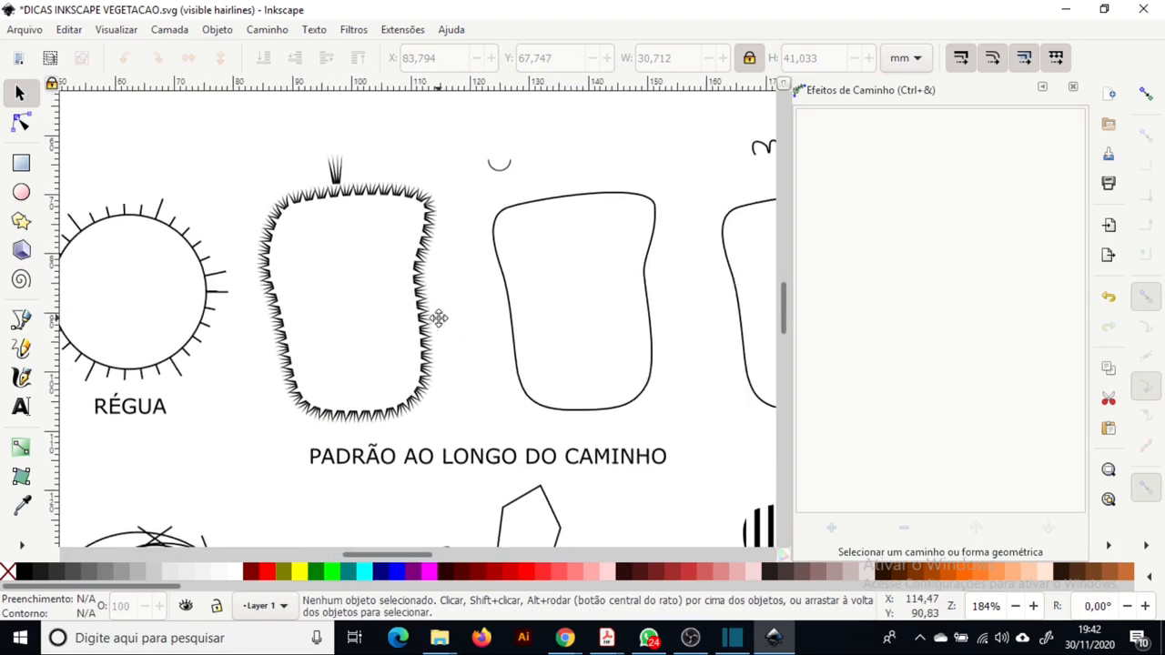
{"action": "scroll", "coordinate": [443, 228], "scroll_direction": "right", "scroll_amount": 3}
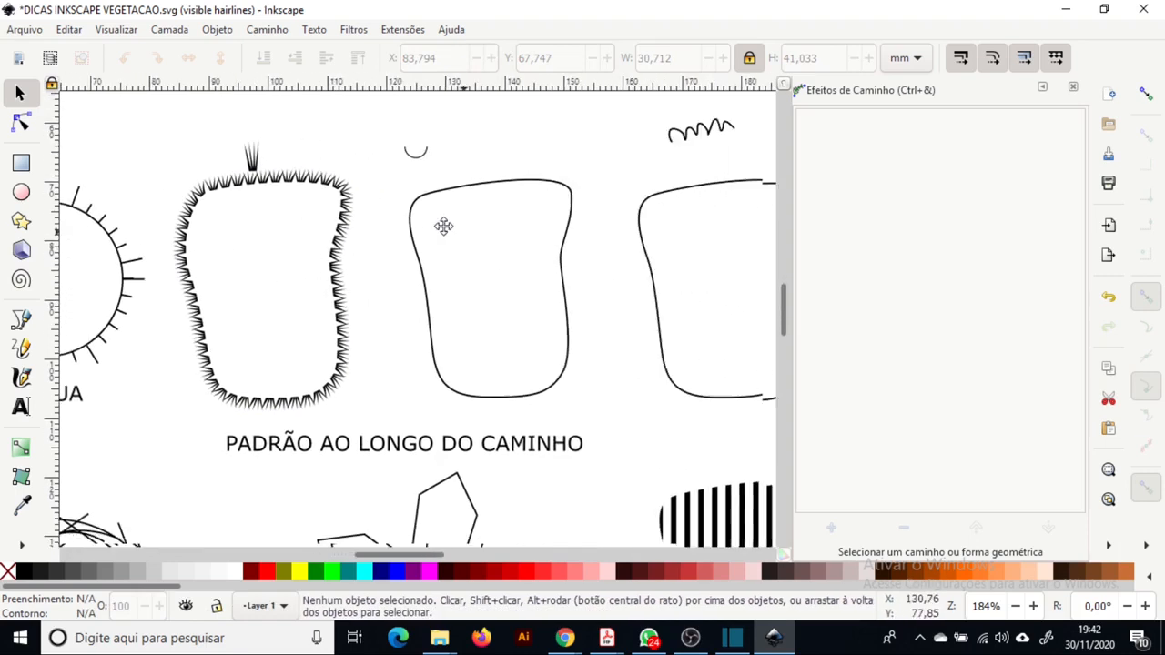
{"action": "scroll", "coordinate": [448, 226], "scroll_direction": "down", "scroll_amount": 1}
{"action": "left_click", "coordinate": [485, 176]}
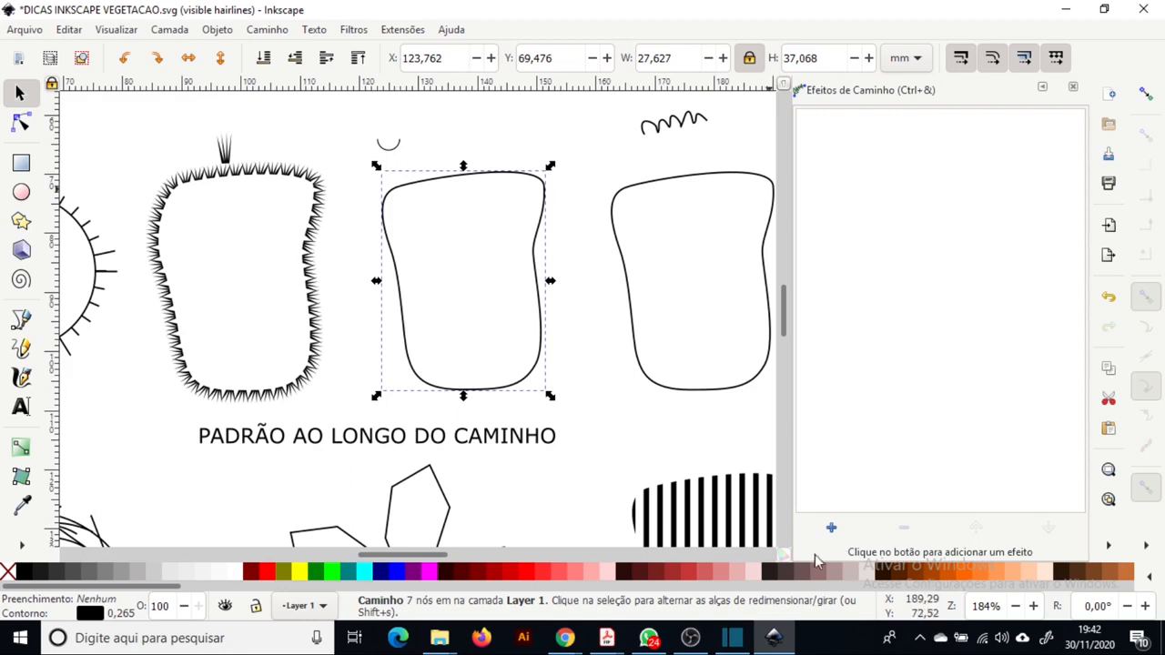
{"action": "left_click", "coordinate": [831, 528]}
{"action": "left_click", "coordinate": [253, 420]}
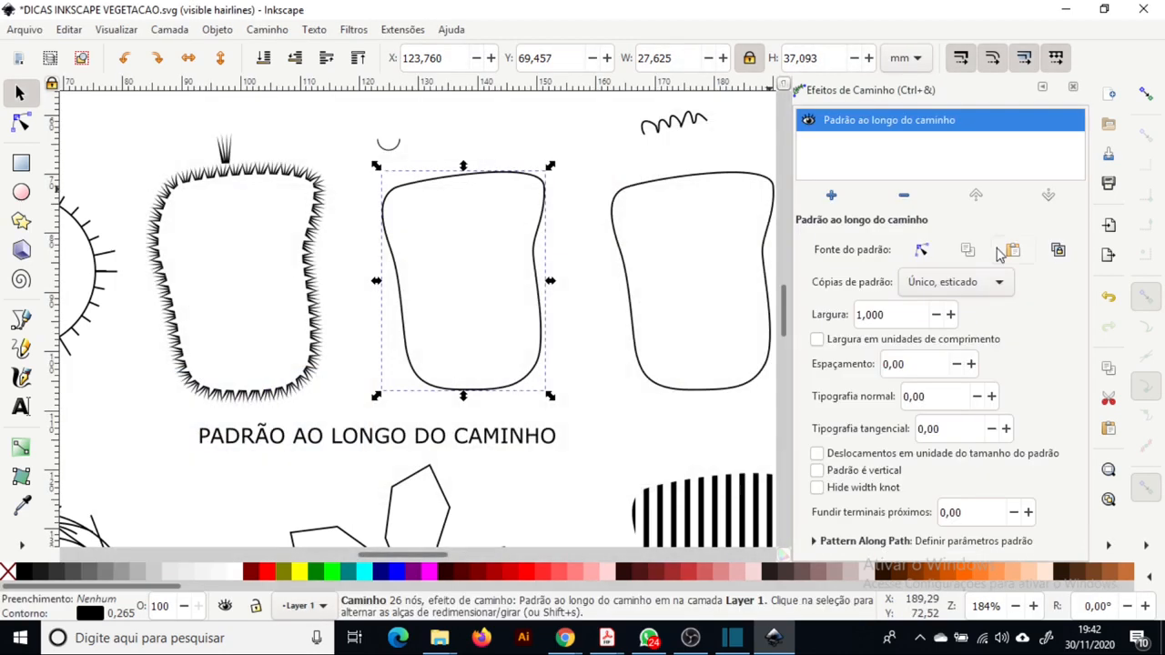
Copy the small arc, link it as the pattern source of the second rounded shape's effect, and set the pattern copies to Repetido
{"action": "left_click", "coordinate": [388, 141]}
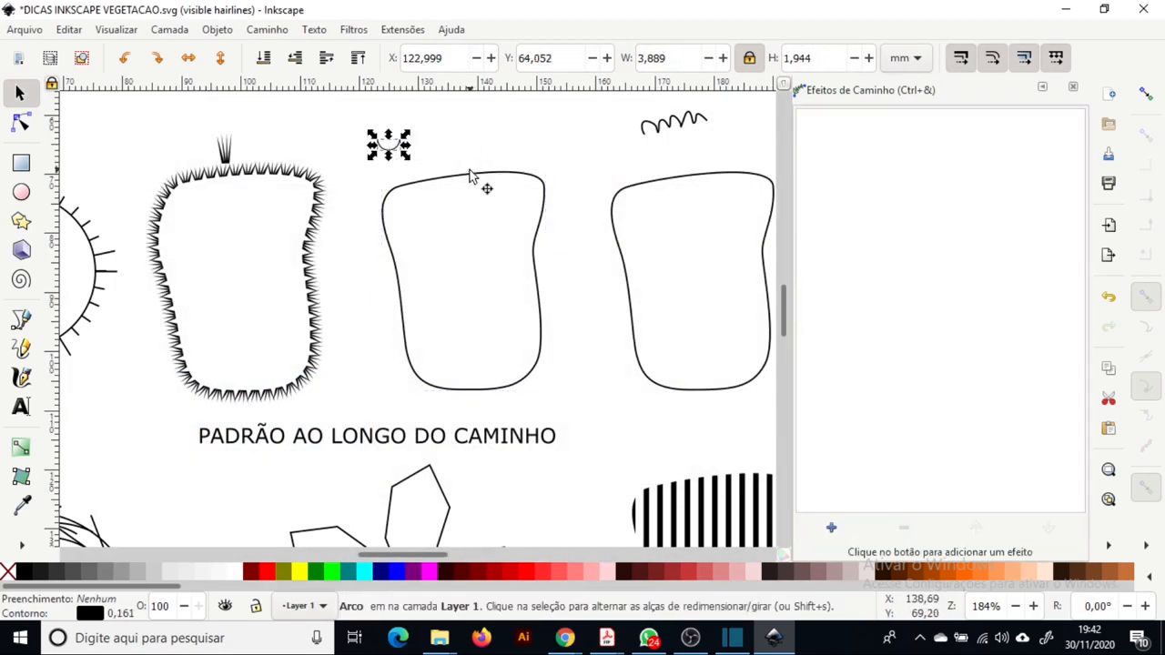
{"action": "left_click", "coordinate": [480, 177]}
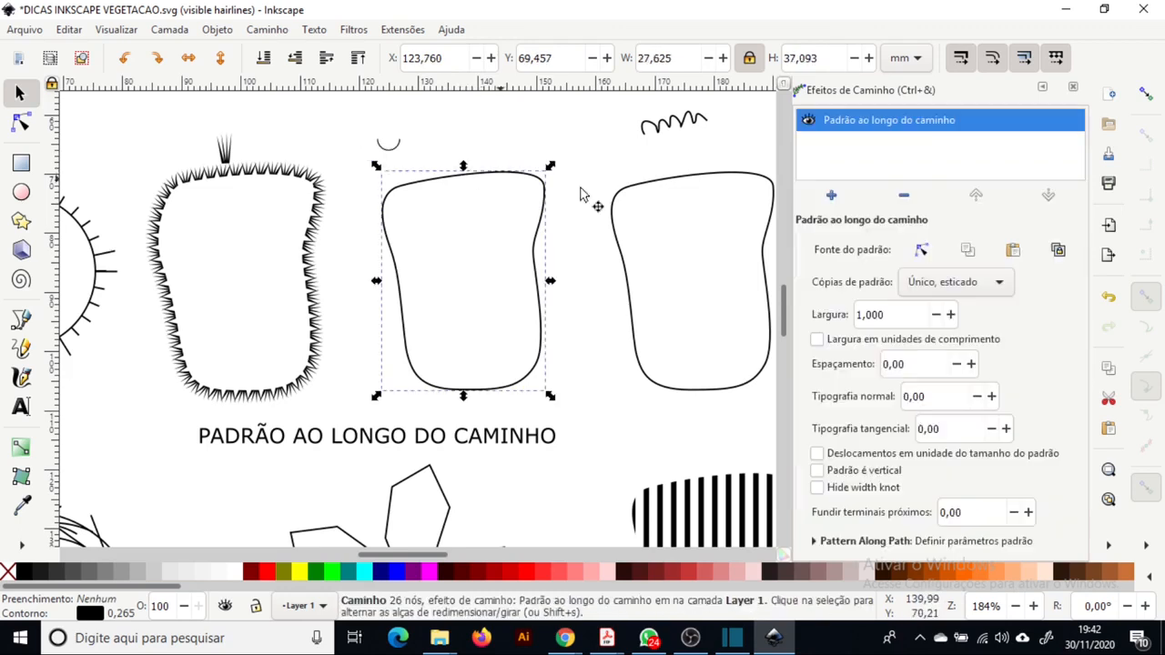
{"action": "left_click", "coordinate": [1058, 250]}
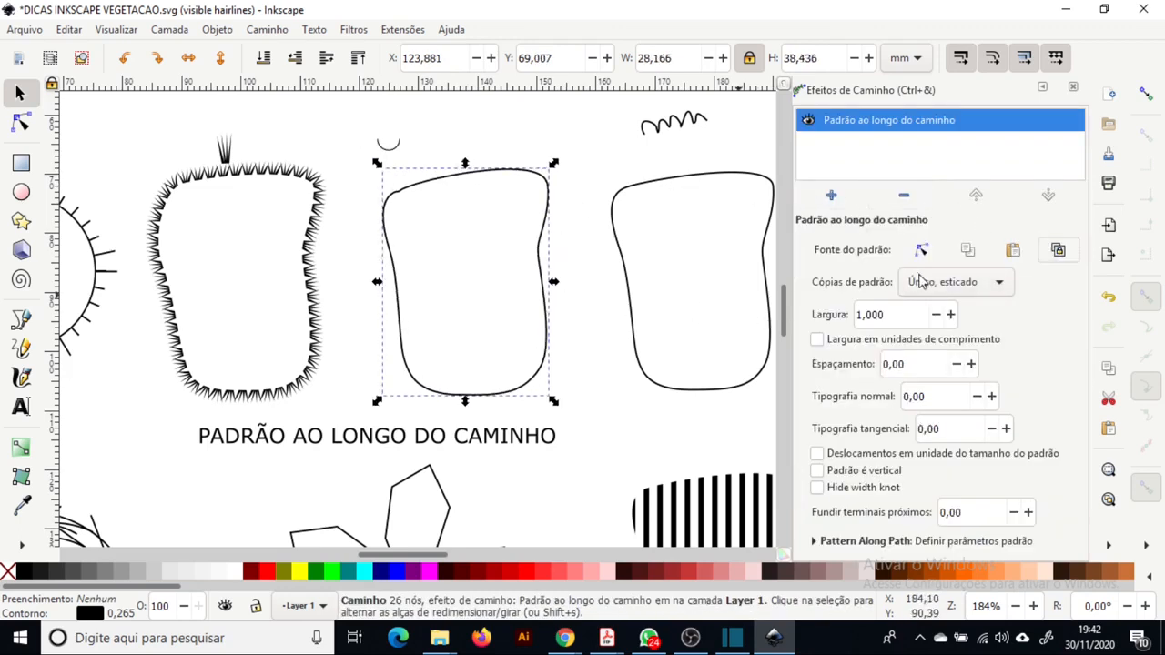
{"action": "left_click", "coordinate": [992, 282]}
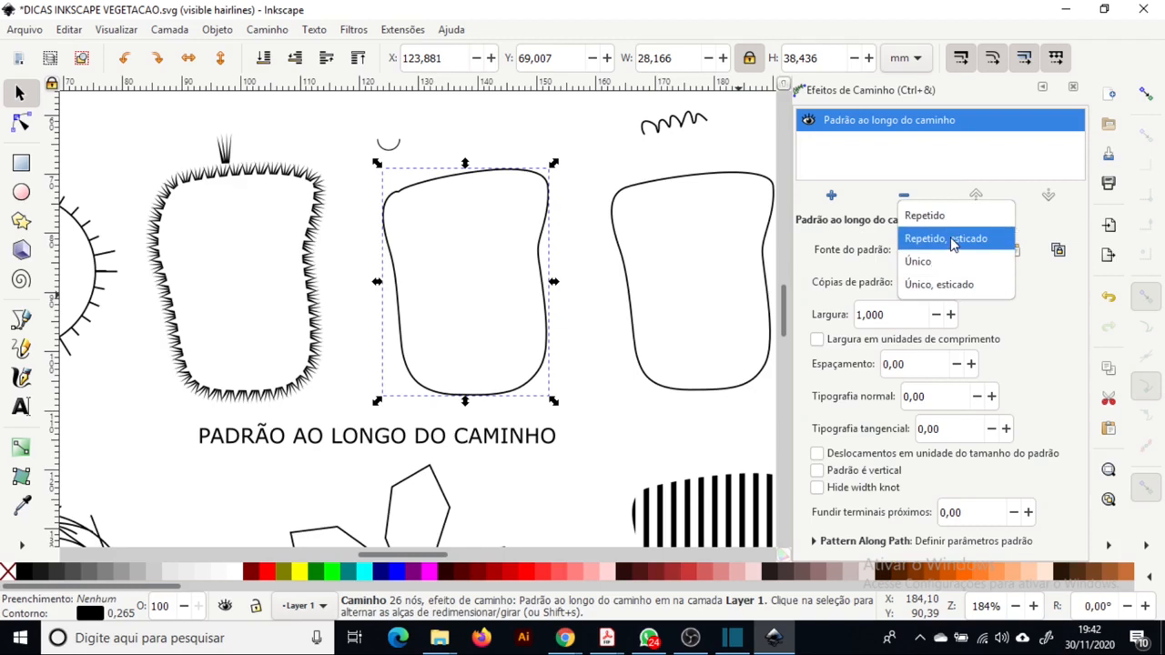
{"action": "left_click", "coordinate": [924, 216]}
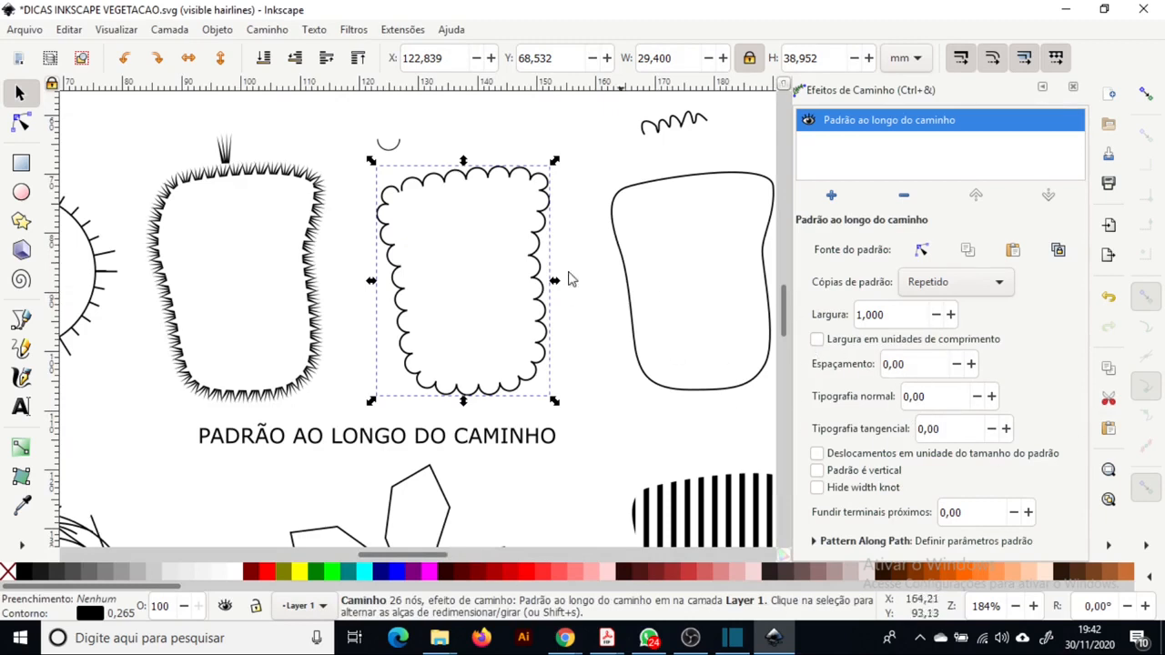
Flip the repeated arcs to the other side of the second shape's outline with the width handle, and deselect the shape
{"action": "left_click", "coordinate": [21, 126]}
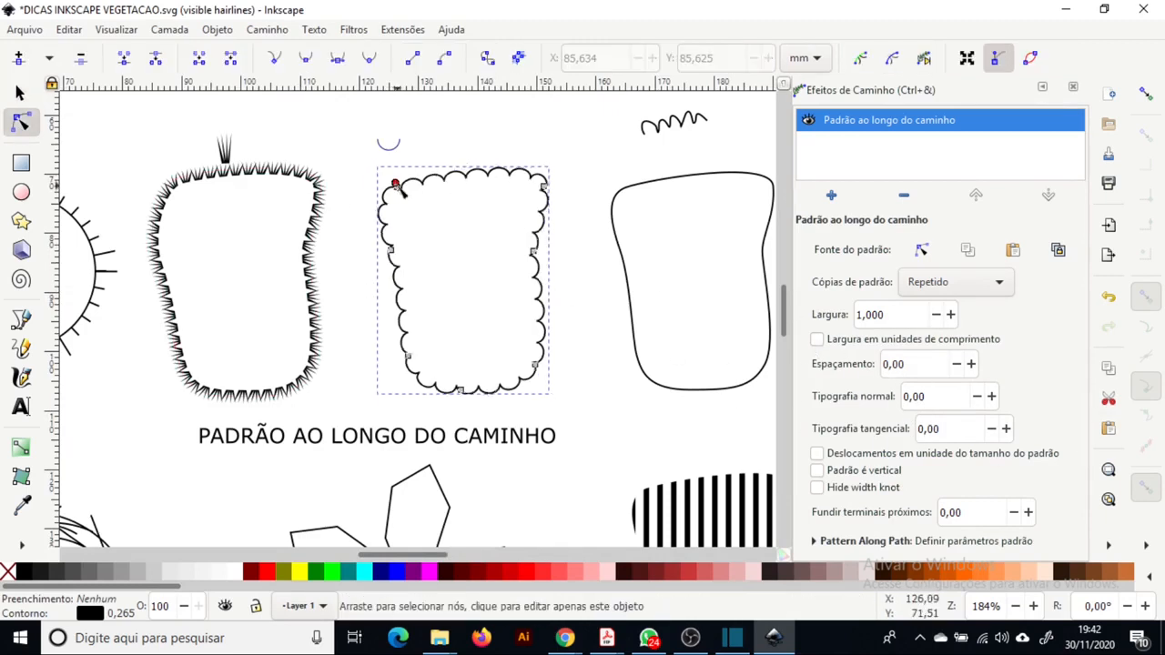
{"action": "left_click_drag", "start_coordinate": [399, 193], "coordinate": [399, 191]}
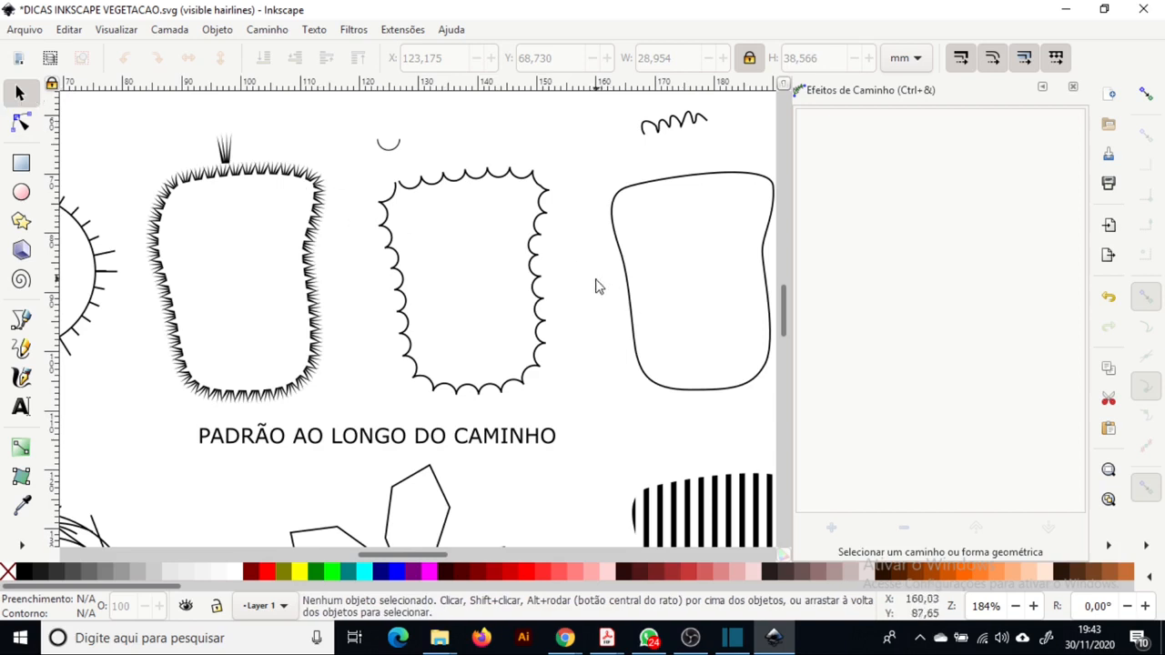
{"action": "left_click_drag", "start_coordinate": [597, 280], "coordinate": [532, 302]}
{"action": "left_click", "coordinate": [431, 194]}
{"action": "left_click", "coordinate": [521, 277]}
Apply the Padrão ao longo do caminho (Pattern Along Path) effect to the third rounded shape, under the squiggle
{"action": "scroll", "coordinate": [595, 297], "scroll_direction": "right", "scroll_amount": 3}
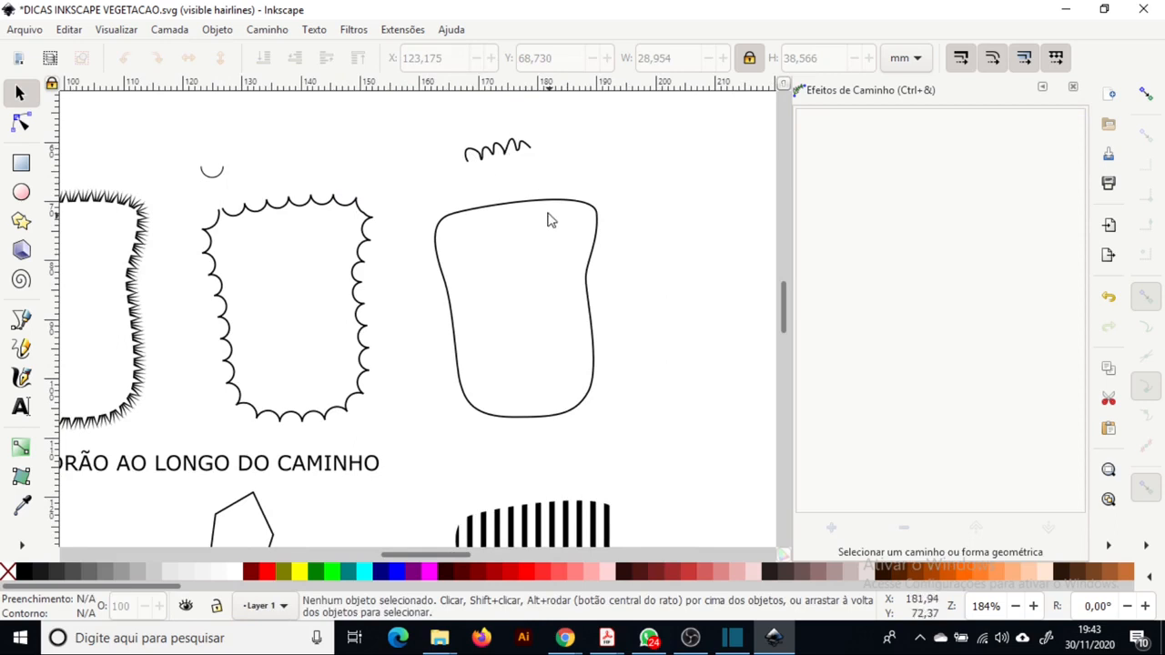
{"action": "left_click", "coordinate": [548, 216]}
{"action": "left_click", "coordinate": [828, 528]}
{"action": "scroll", "coordinate": [373, 355], "scroll_direction": "down", "scroll_amount": 2}
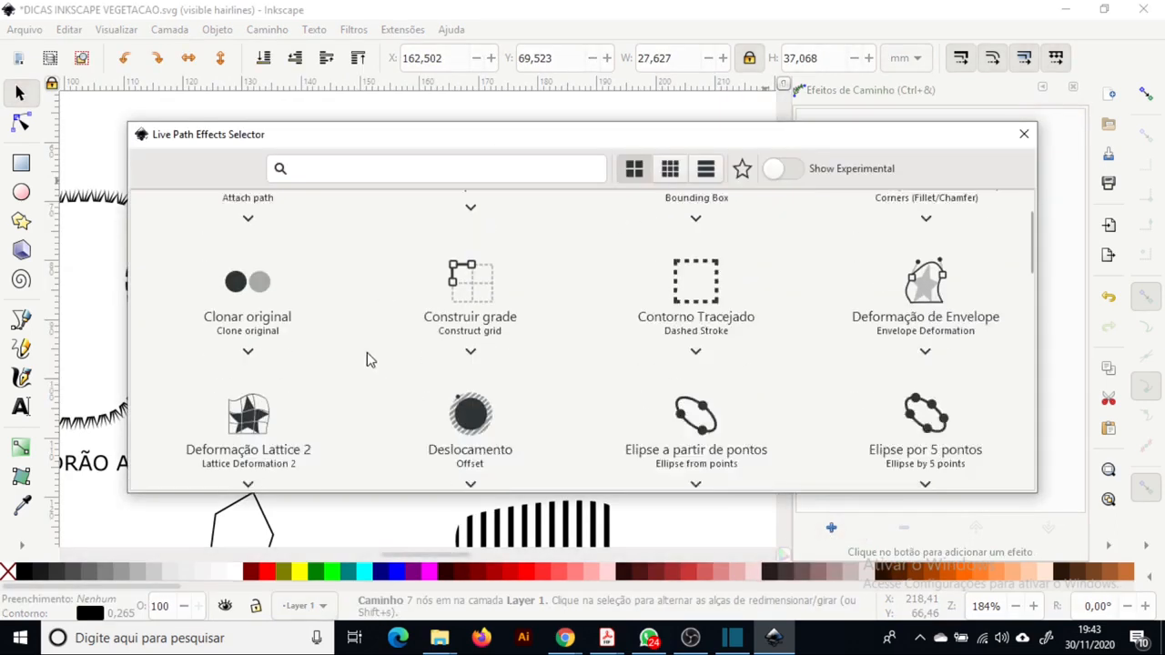
{"action": "scroll", "coordinate": [364, 318], "scroll_direction": "up", "scroll_amount": 2}
{"action": "scroll", "coordinate": [357, 324], "scroll_direction": "down", "scroll_amount": 10}
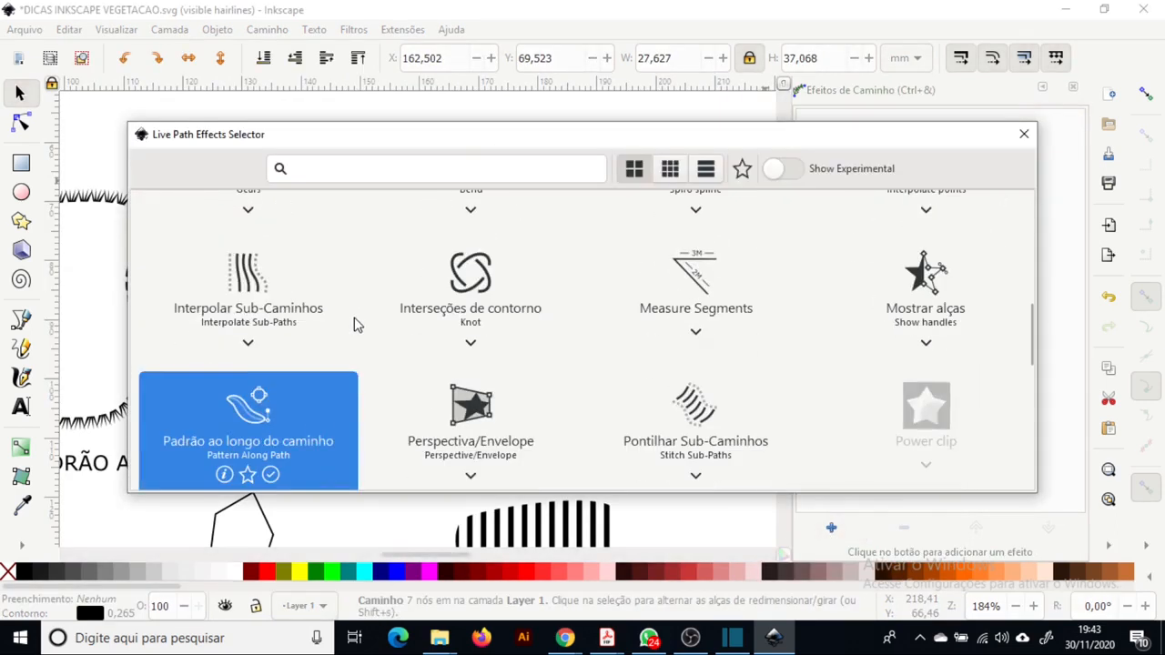
{"action": "left_click", "coordinate": [249, 419]}
Copy the squiggle, link it as the pattern source of the third rounded shape's effect, and set the pattern copies to Repetido
{"action": "left_click", "coordinate": [533, 146]}
{"action": "key", "text": "ctrl+c"}
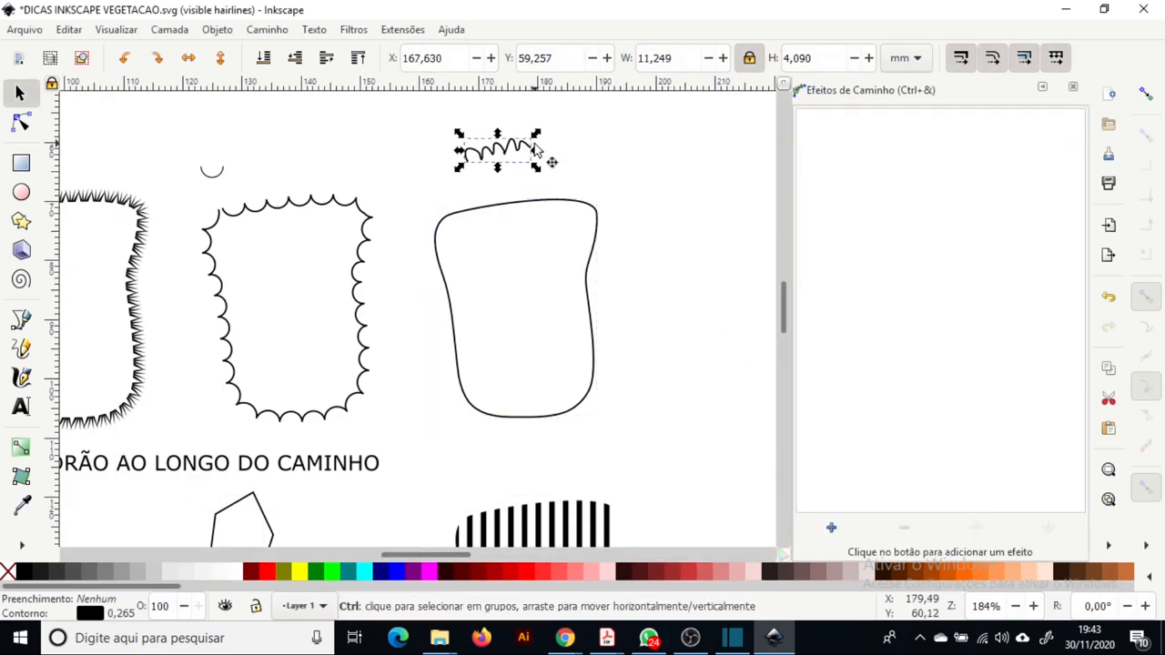
{"action": "left_click", "coordinate": [595, 310]}
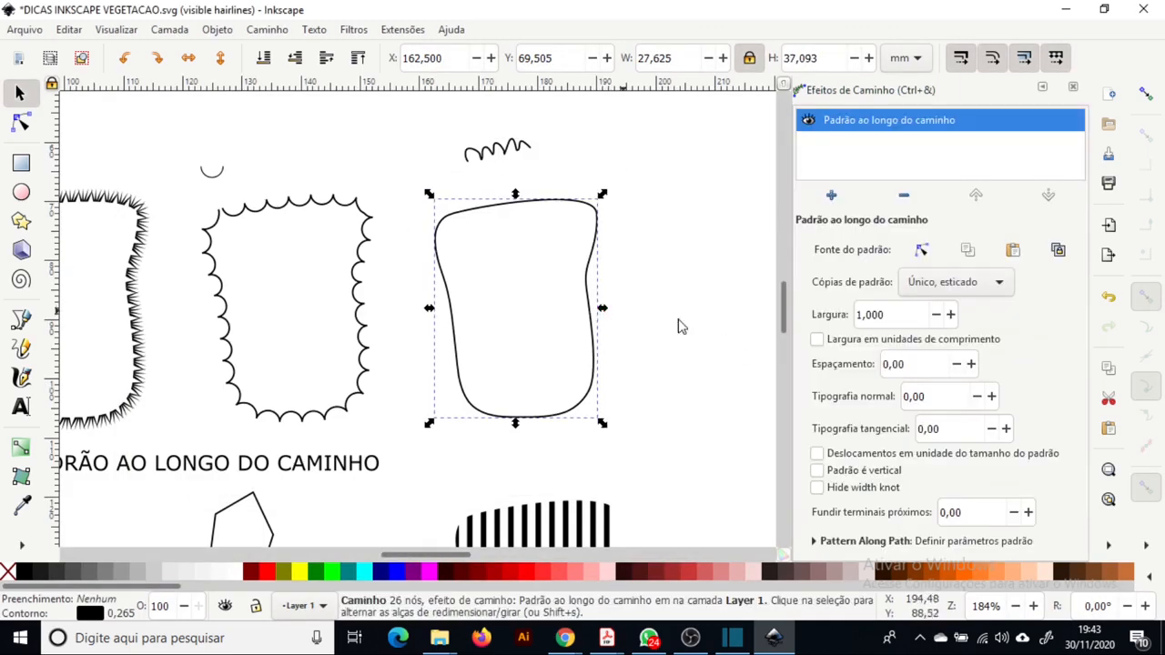
{"action": "left_click", "coordinate": [1059, 252]}
{"action": "left_click", "coordinate": [952, 278]}
{"action": "left_click", "coordinate": [948, 217]}
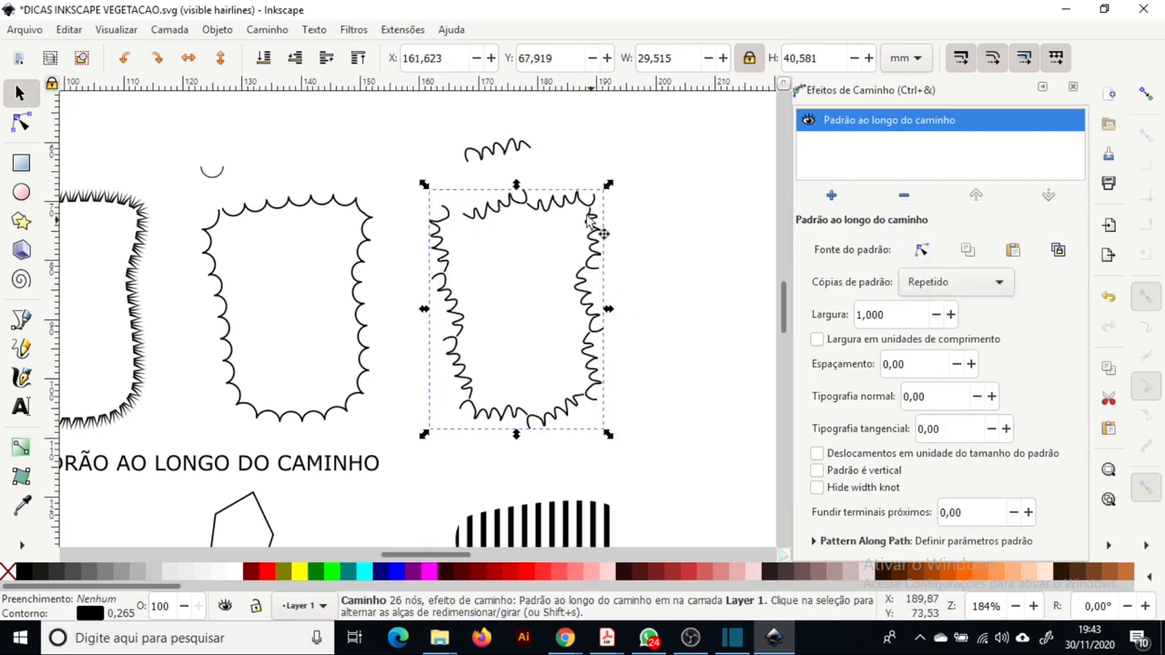
Edit the nodes of the squiggle above the third shape, shifting them slightly down and lowering the right end node
{"action": "left_click", "coordinate": [529, 145]}
{"action": "scroll", "coordinate": [533, 141], "scroll_direction": "up", "scroll_amount": 2}
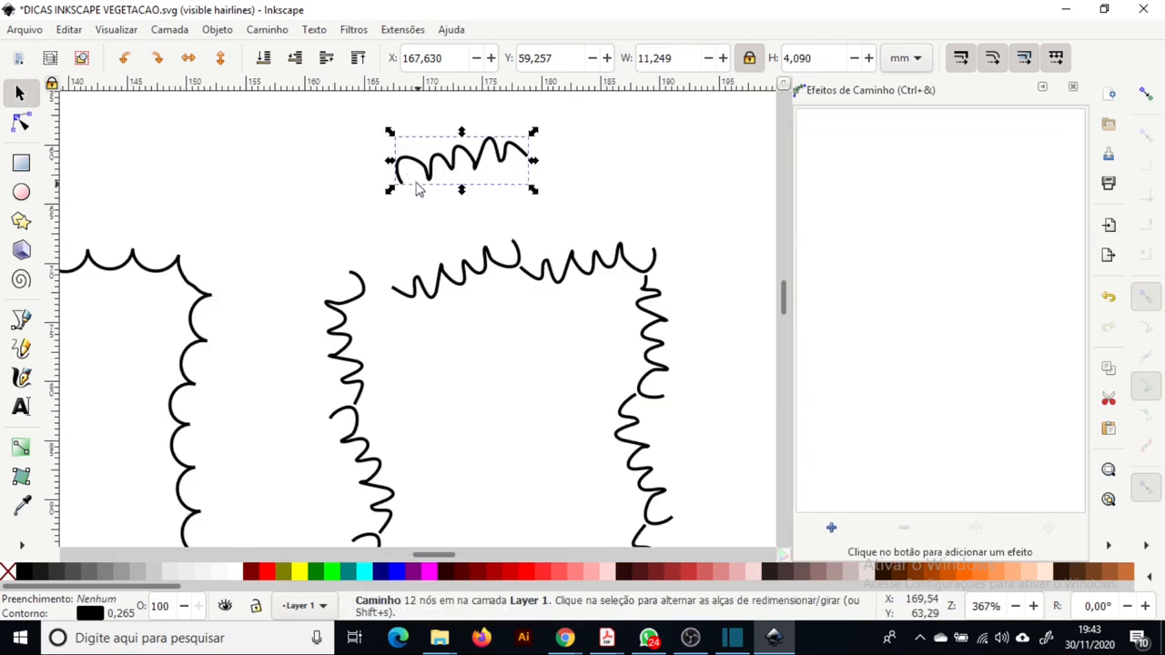
{"action": "double_click", "coordinate": [482, 154]}
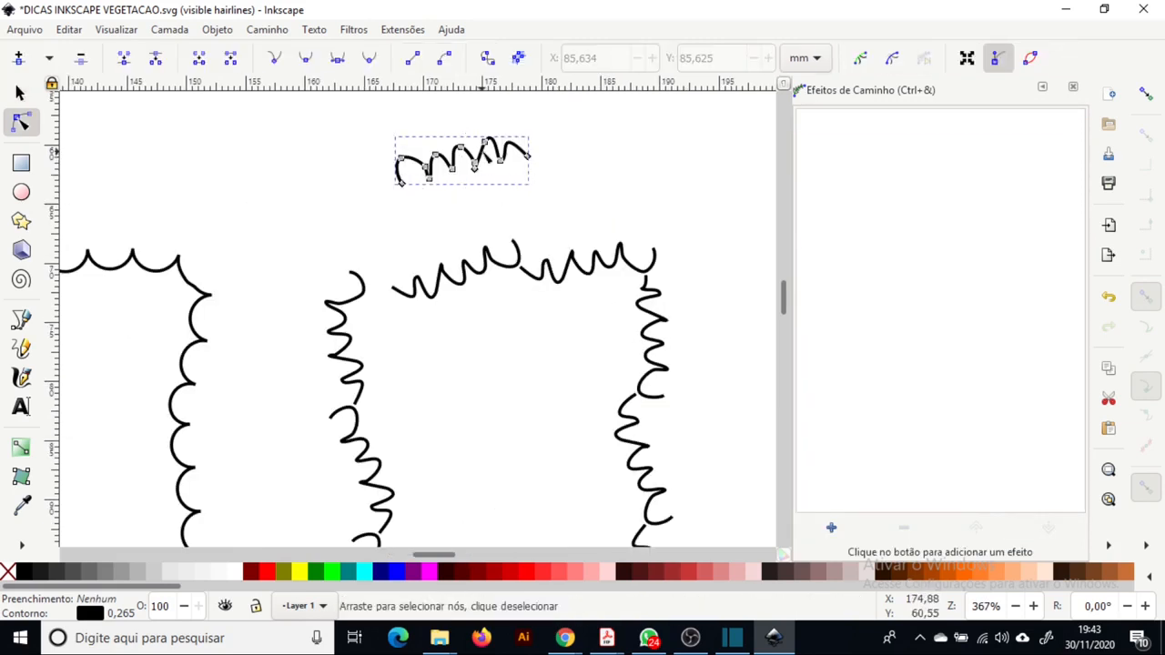
{"action": "key", "text": "ctrl+a"}
{"action": "left_click_drag", "start_coordinate": [528, 169], "coordinate": [539, 188]}
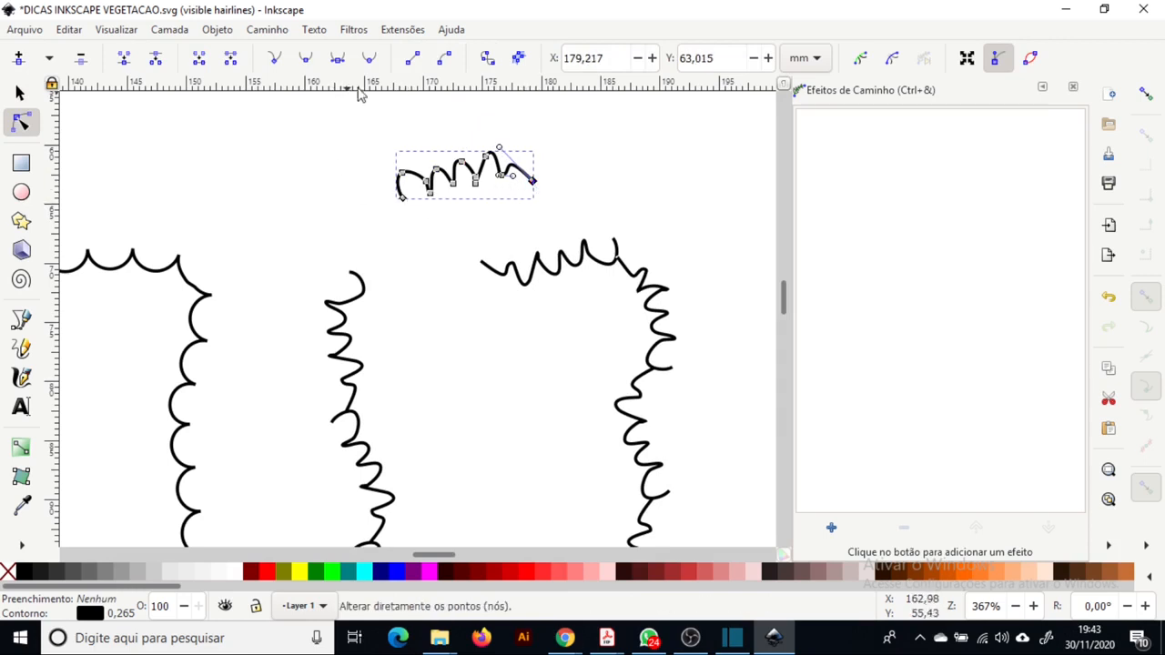
Lower the squiggle's right end node onto a new horizontal guide and reshape its last curve into a rounded wave
{"action": "left_click_drag", "start_coordinate": [359, 88], "coordinate": [448, 200]}
{"action": "left_click_drag", "start_coordinate": [532, 181], "coordinate": [529, 200]}
{"action": "left_click_drag", "start_coordinate": [499, 175], "coordinate": [487, 175]}
{"action": "left_click_drag", "start_coordinate": [501, 175], "coordinate": [500, 185]}
{"action": "left_click_drag", "start_coordinate": [474, 178], "coordinate": [475, 183]}
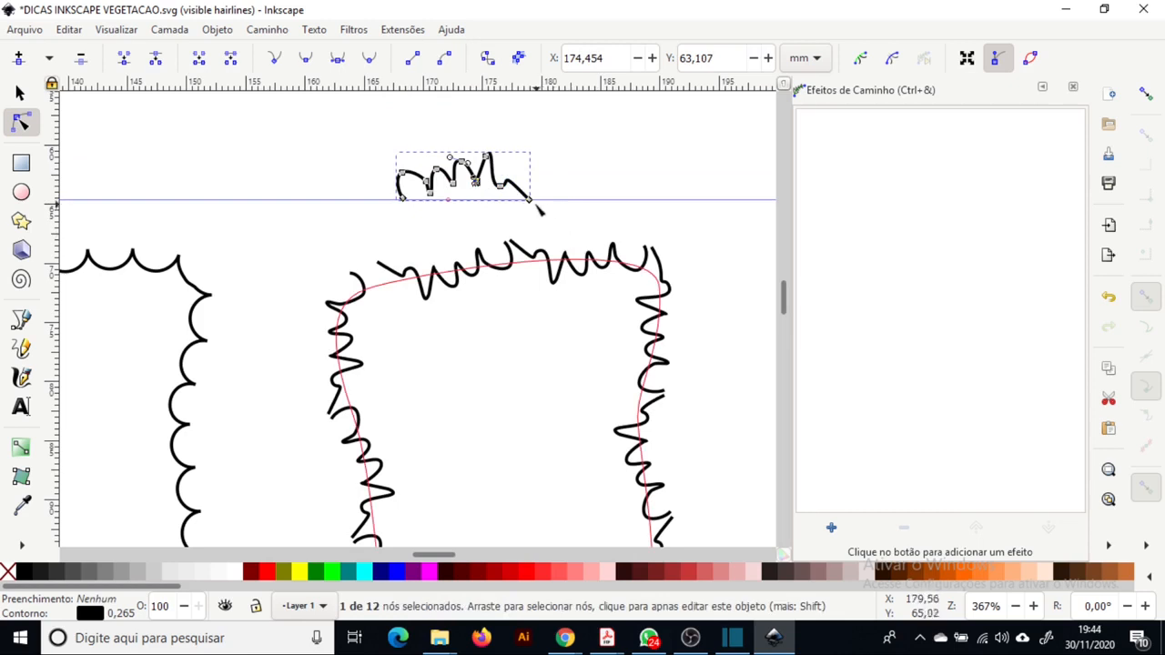
{"action": "left_click", "coordinate": [512, 187]}
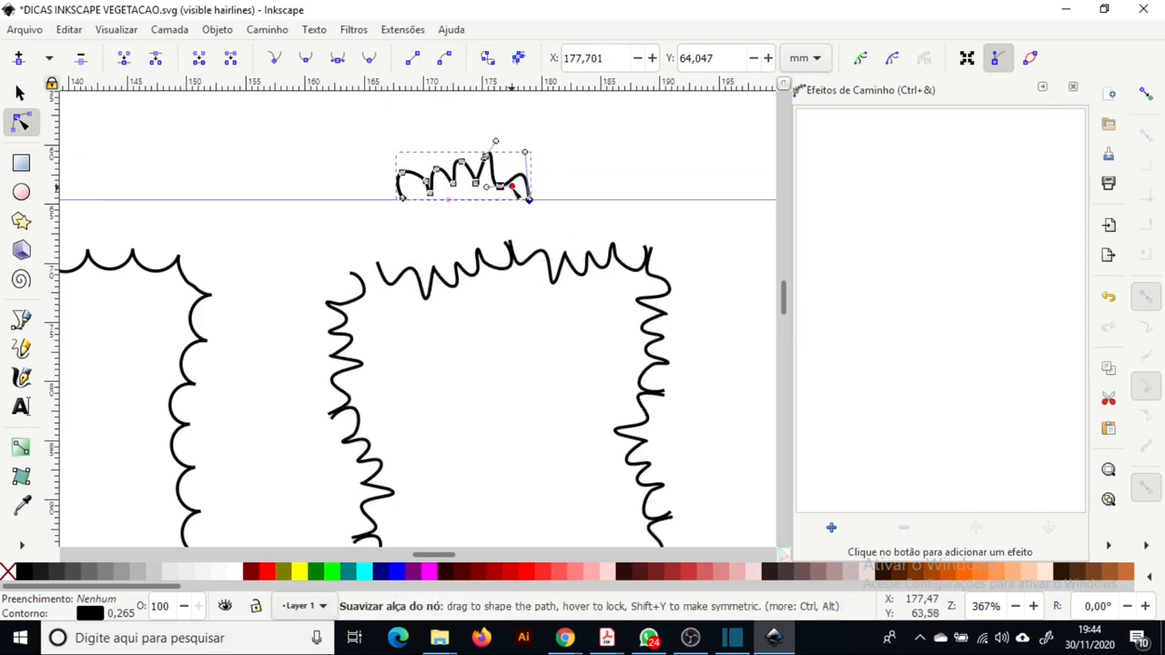
{"action": "key", "text": "s"}
{"action": "scroll", "coordinate": [482, 244], "scroll_direction": "down", "scroll_amount": 2}
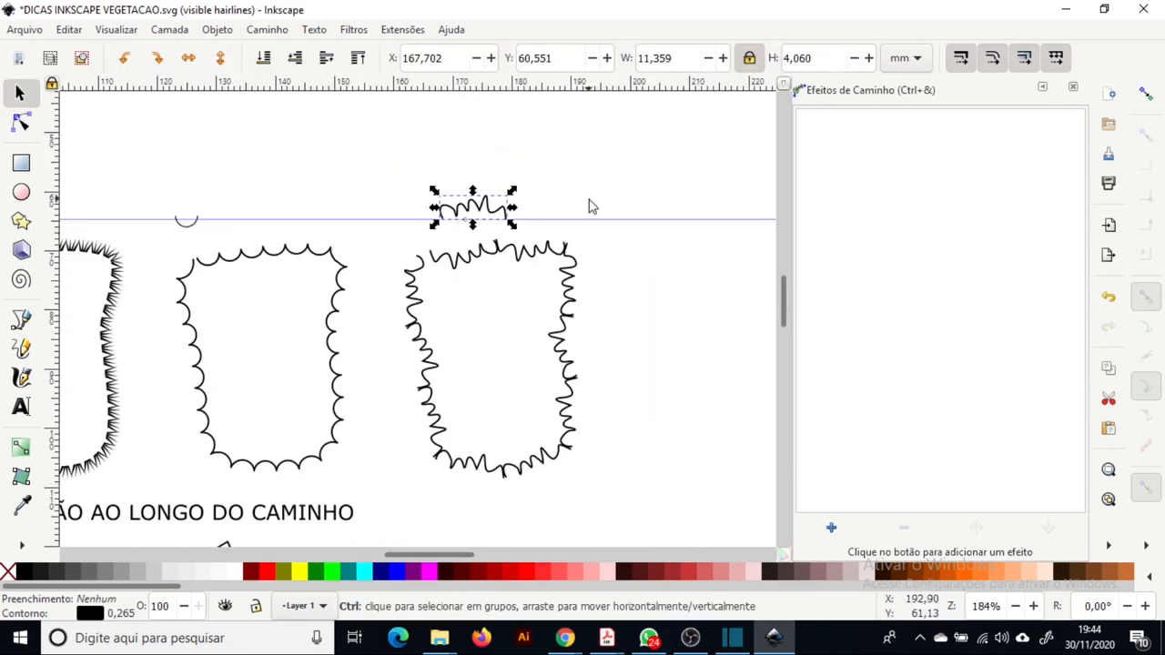
{"action": "left_click", "coordinate": [592, 169]}
Set Fundir terminais próximos (fuse nearby ends) to 4,00 for the third rounded shape's pattern effect, and deselect the shape
{"action": "left_click", "coordinate": [529, 261]}
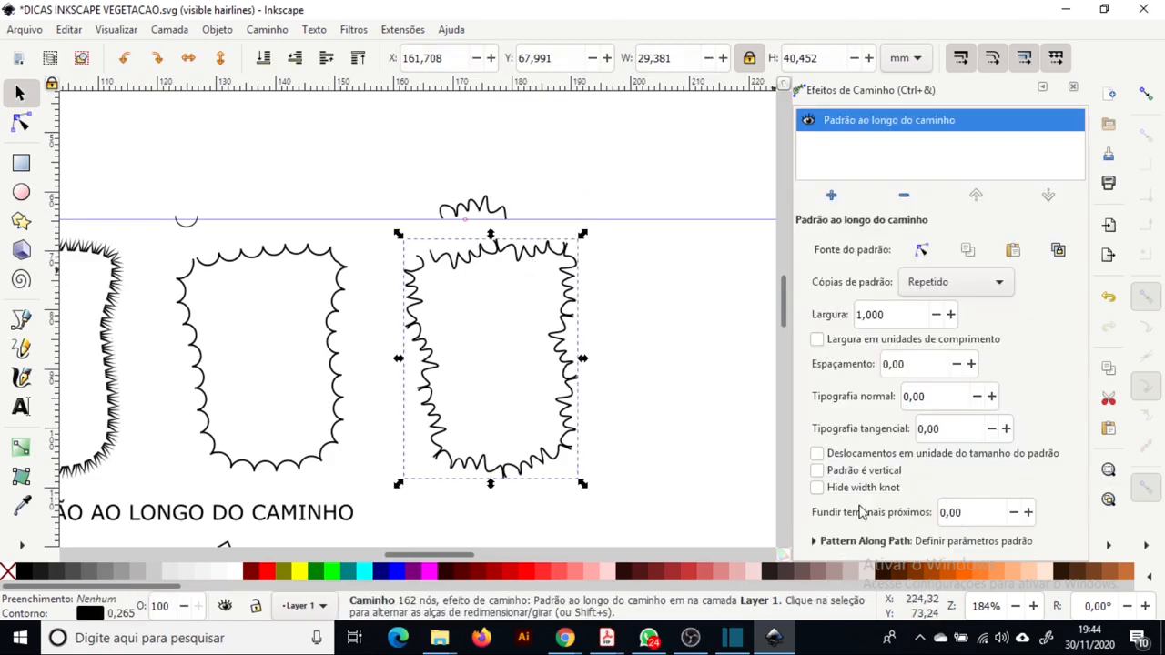
{"action": "left_click", "coordinate": [987, 512]}
{"action": "type", "text": "2"}
{"action": "key", "text": "Return"}
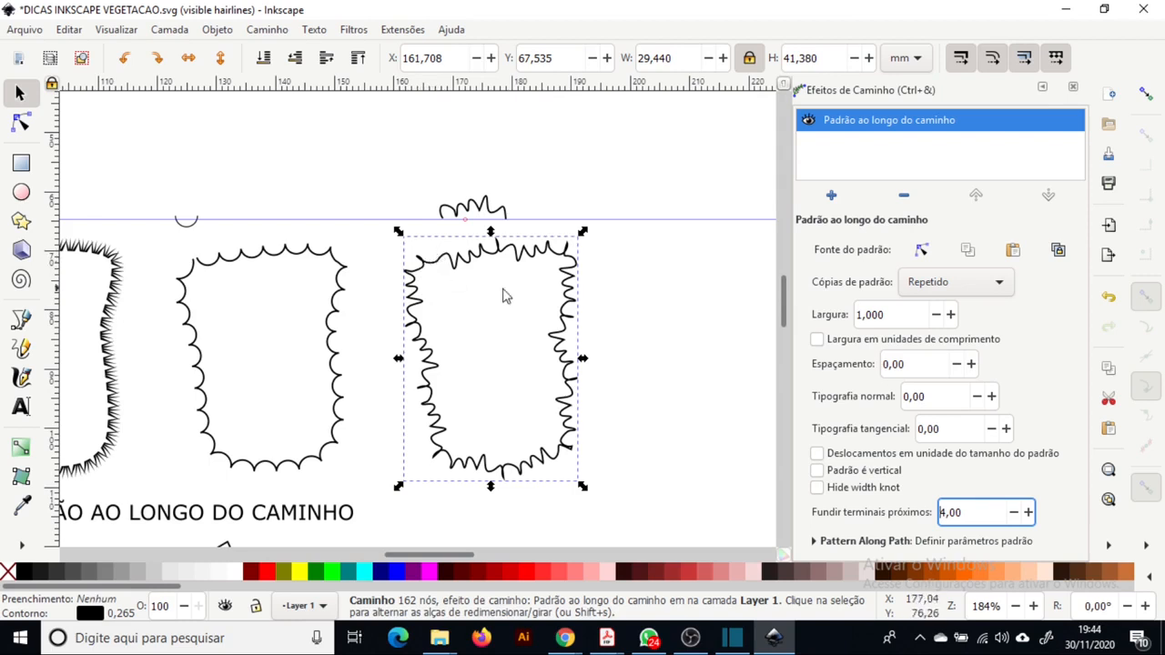
{"action": "left_click", "coordinate": [610, 342]}
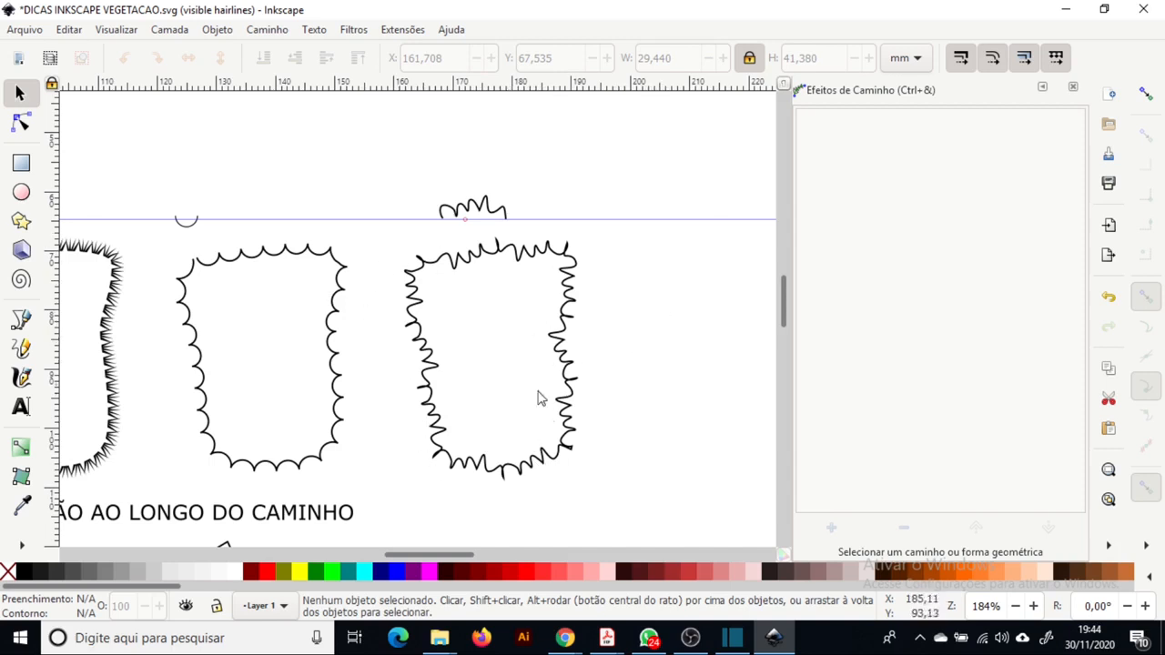
Fill the third rounded shape, bordered by the squiggle pattern and sprayed dots, with light grey
{"action": "scroll", "coordinate": [538, 398], "scroll_direction": "down", "scroll_amount": 1}
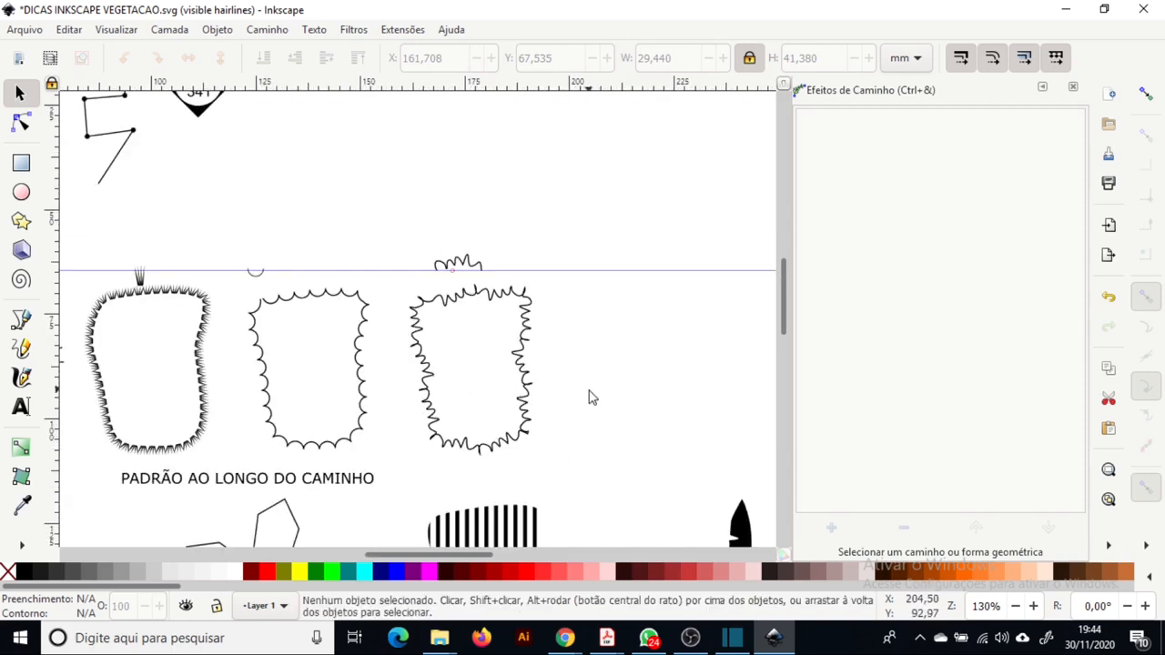
{"action": "scroll", "coordinate": [549, 389], "scroll_direction": "down", "scroll_amount": 2}
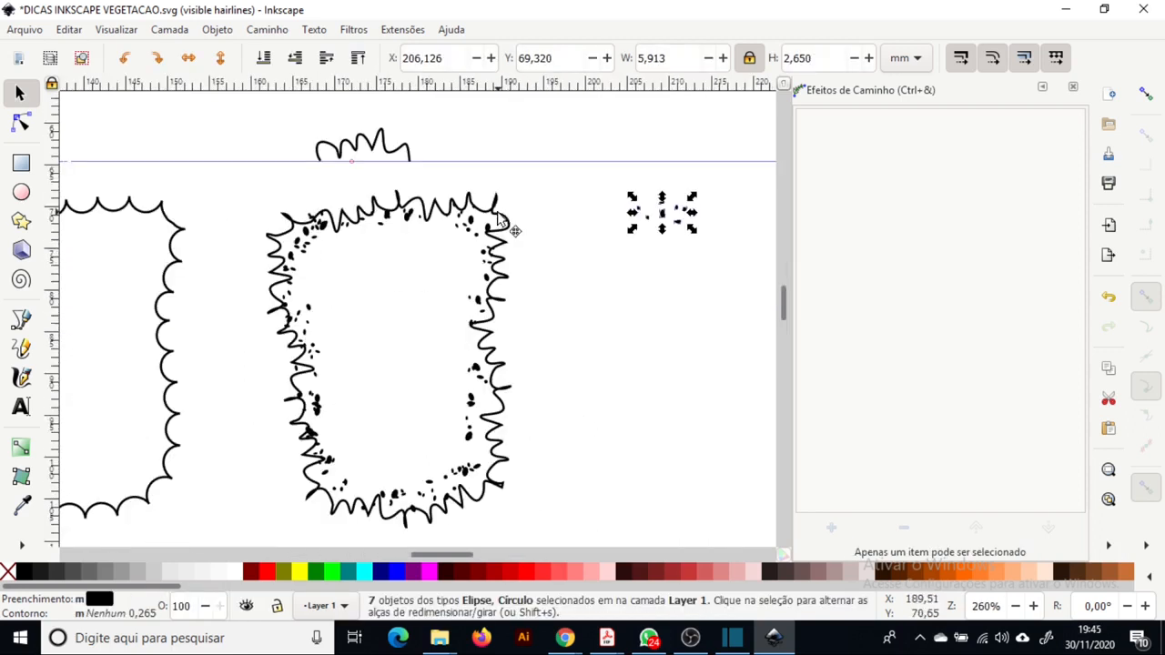
{"action": "left_click", "coordinate": [498, 218]}
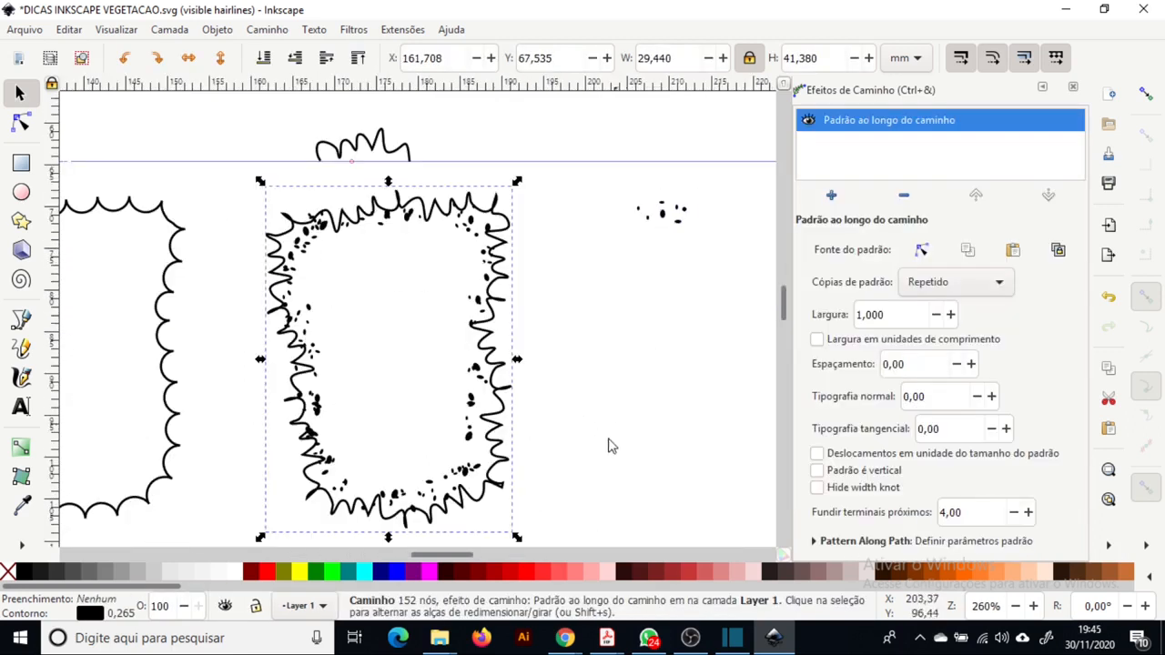
{"action": "scroll", "coordinate": [510, 395], "scroll_direction": "right", "scroll_amount": 3}
{"action": "scroll", "coordinate": [510, 395], "scroll_direction": "down", "scroll_amount": 1}
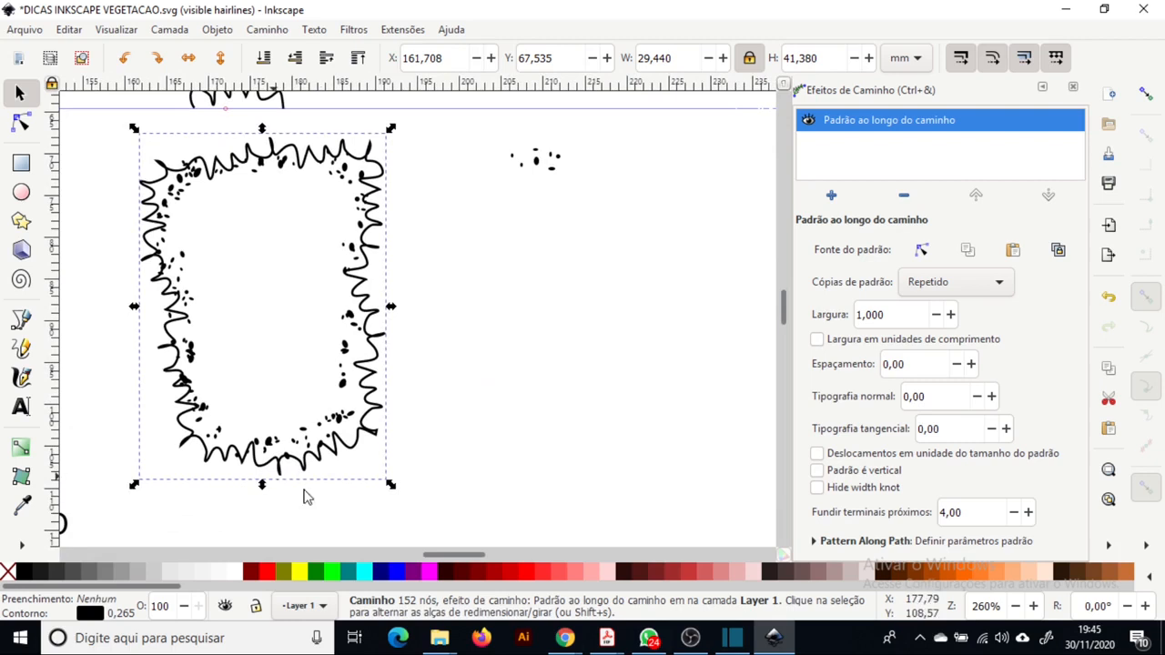
{"action": "left_click", "coordinate": [299, 572]}
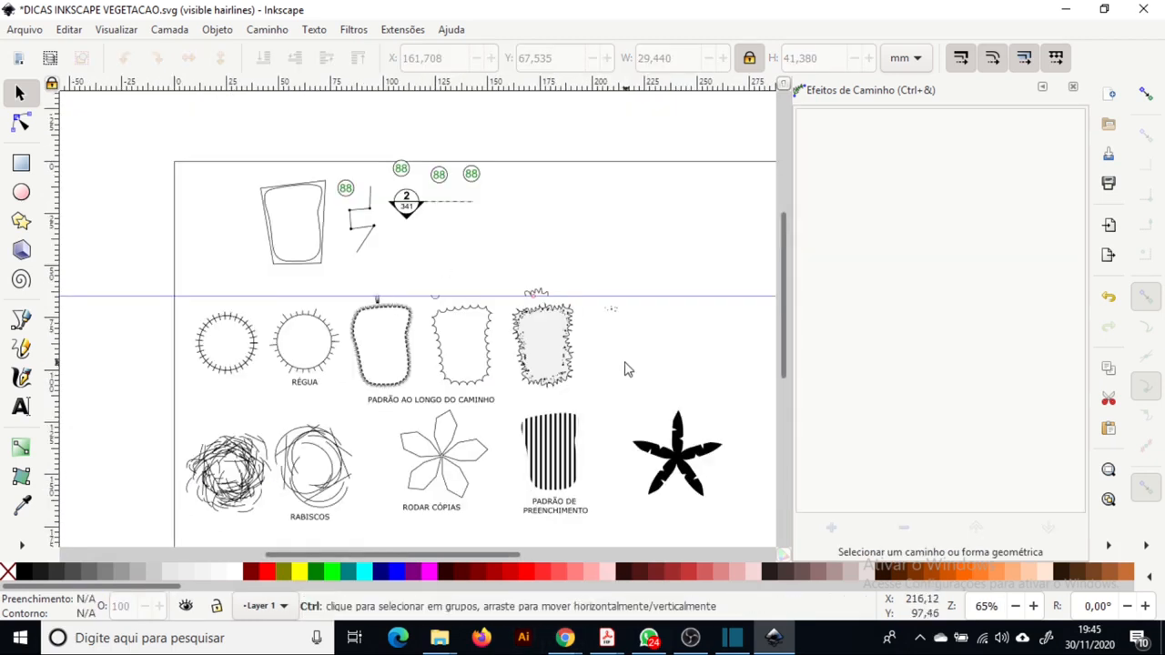
Draw a closed, pointed leaf outline about 20 mm long and 4.8 mm high with the Pen tool, below the small dots
{"action": "scroll", "coordinate": [597, 353], "scroll_direction": "up", "scroll_amount": 2}
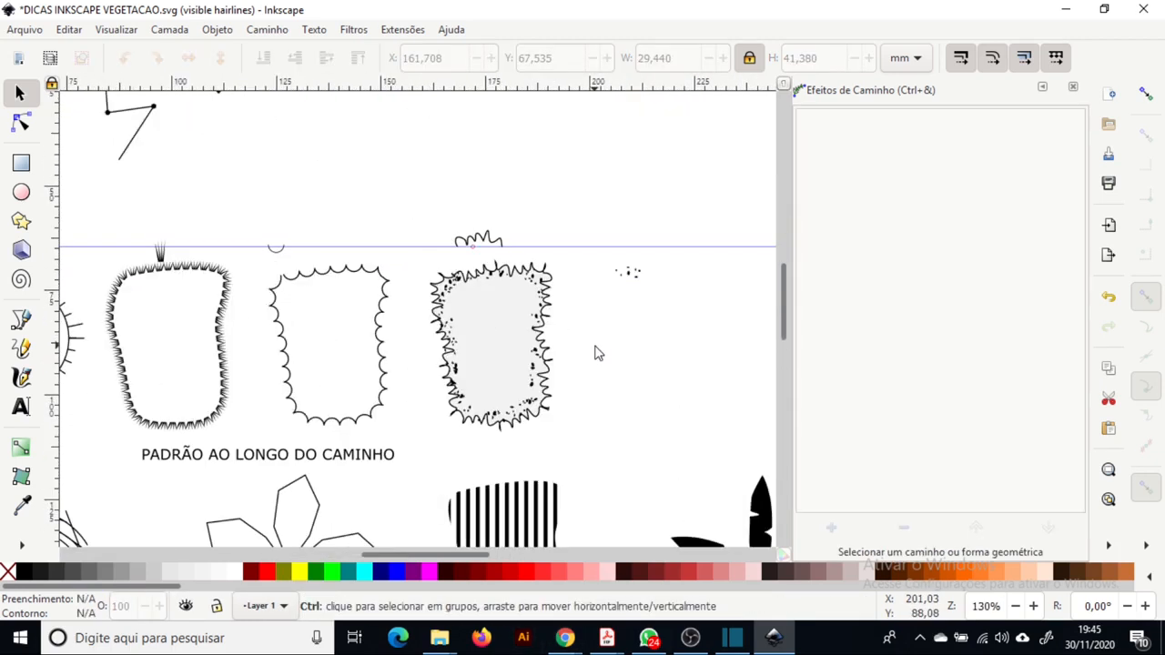
{"action": "scroll", "coordinate": [564, 302], "scroll_direction": "right", "scroll_amount": 2}
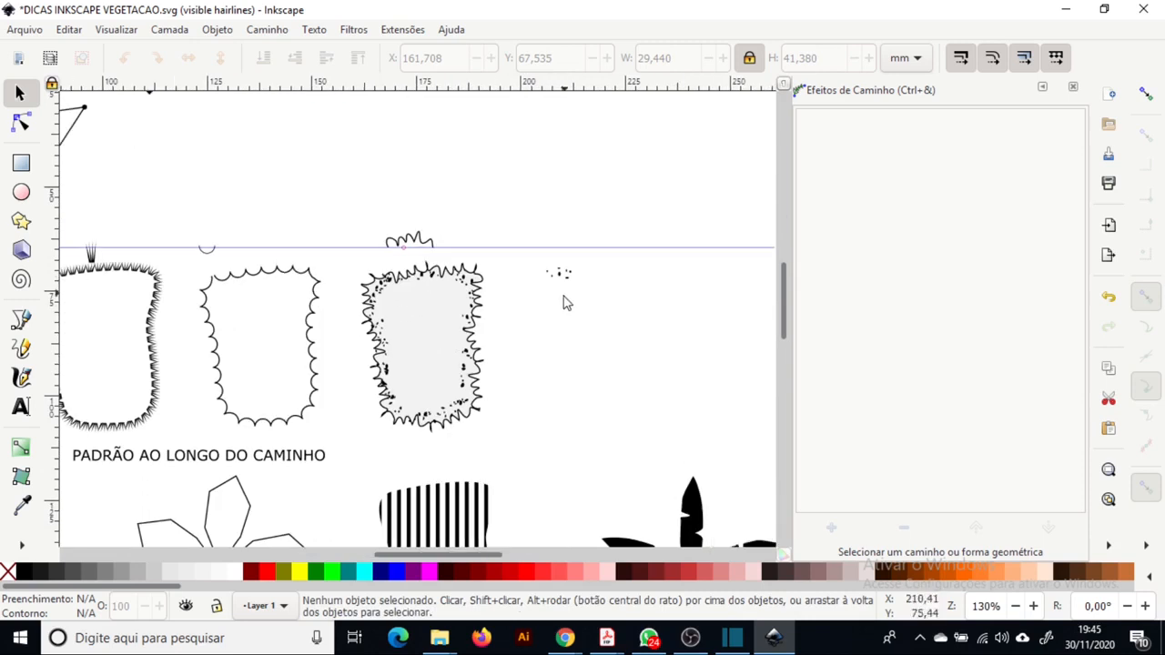
{"action": "scroll", "coordinate": [550, 360], "scroll_direction": "up", "scroll_amount": 1}
{"action": "left_click_drag", "start_coordinate": [550, 361], "coordinate": [447, 401]}
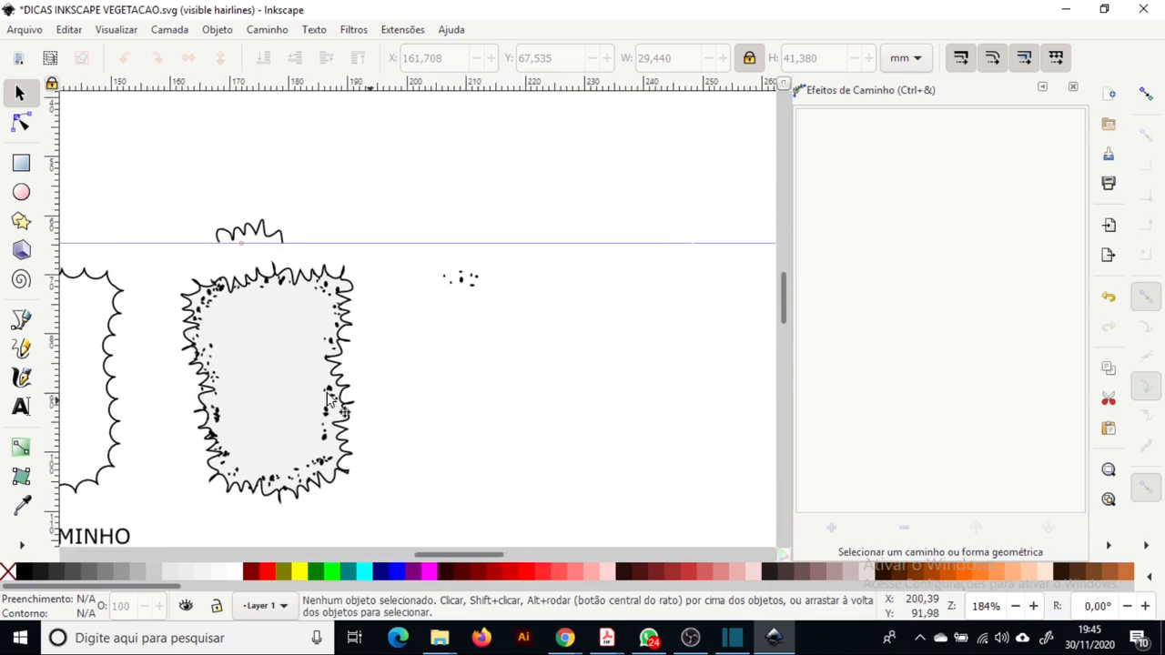
{"action": "scroll", "coordinate": [496, 296], "scroll_direction": "down", "scroll_amount": 1}
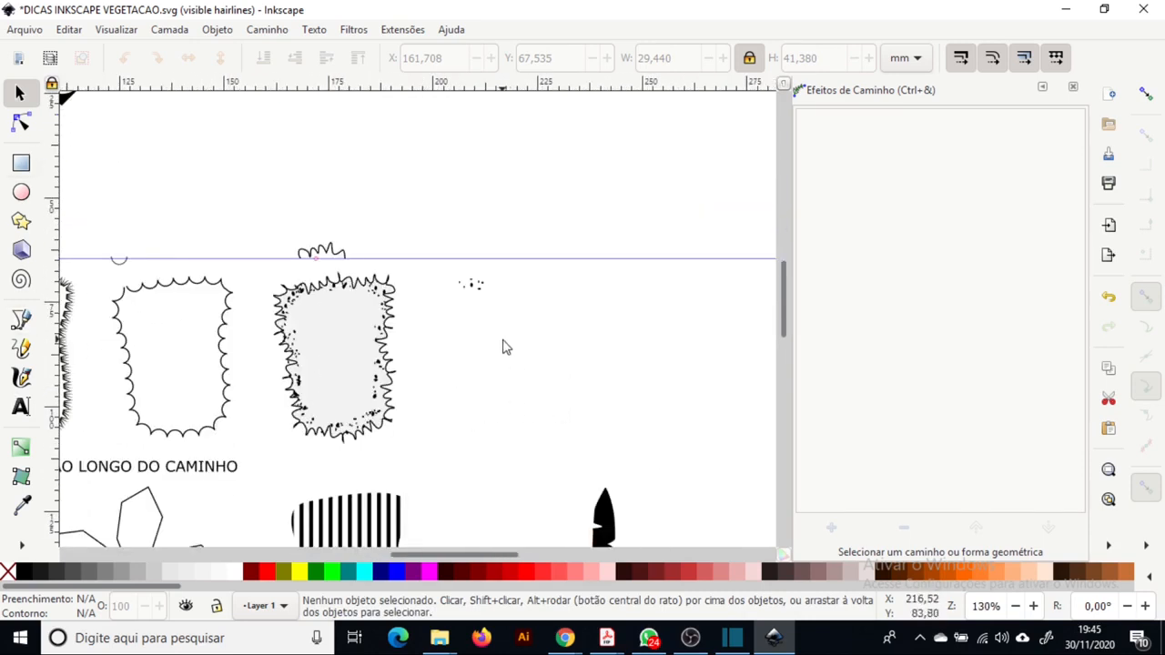
{"action": "scroll", "coordinate": [503, 347], "scroll_direction": "up", "scroll_amount": 1}
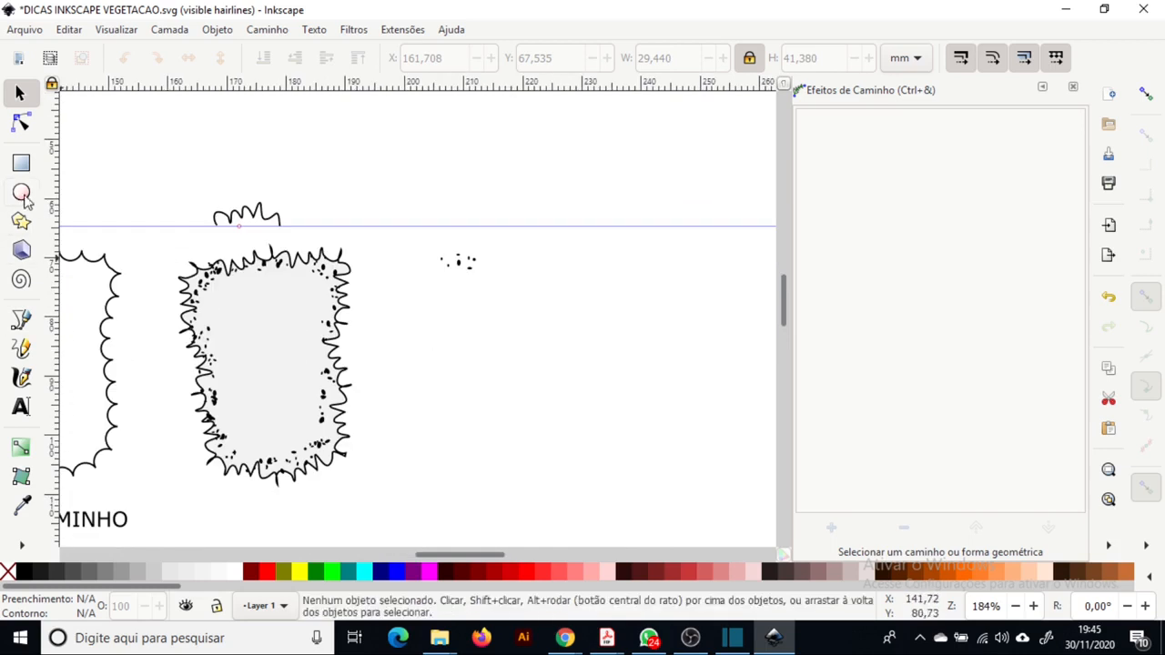
{"action": "left_click", "coordinate": [21, 322]}
{"action": "left_click", "coordinate": [449, 356]}
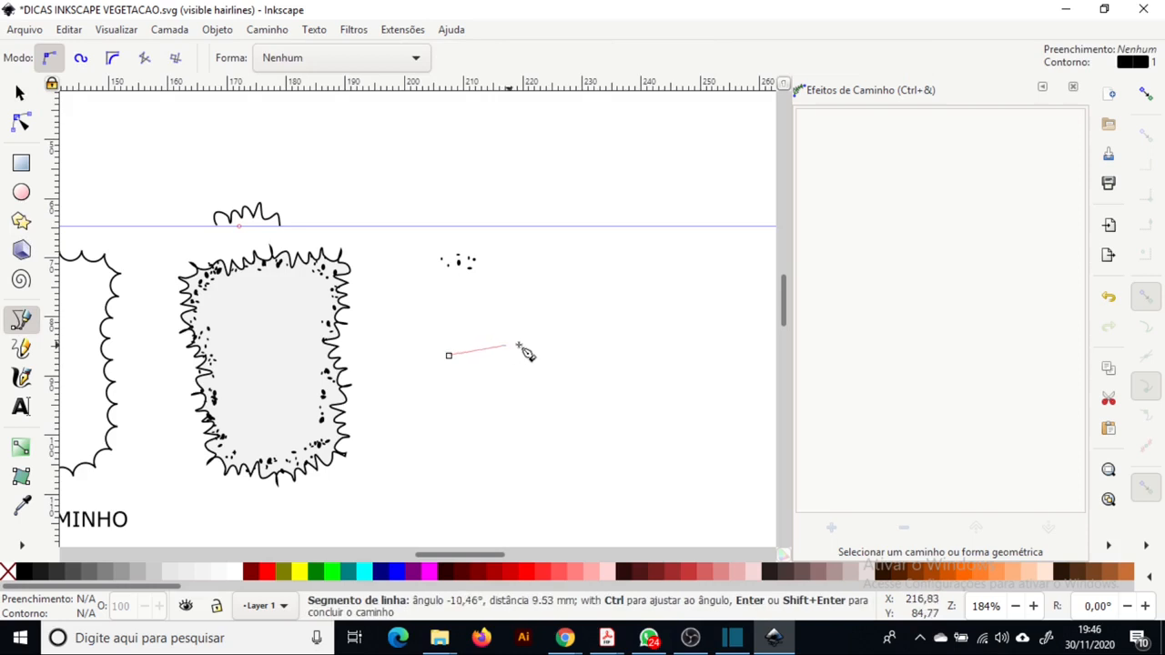
{"action": "left_click_drag", "start_coordinate": [507, 346], "coordinate": [544, 346]}
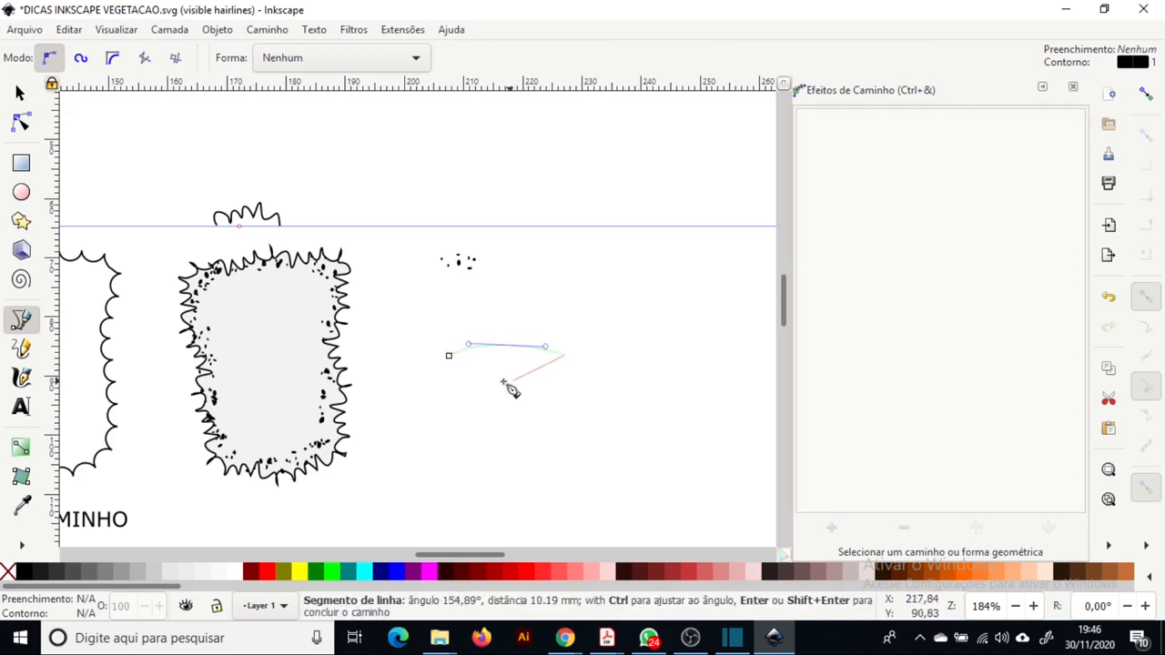
{"action": "left_click_drag", "start_coordinate": [502, 373], "coordinate": [450, 340]}
{"action": "left_click", "coordinate": [21, 95]}
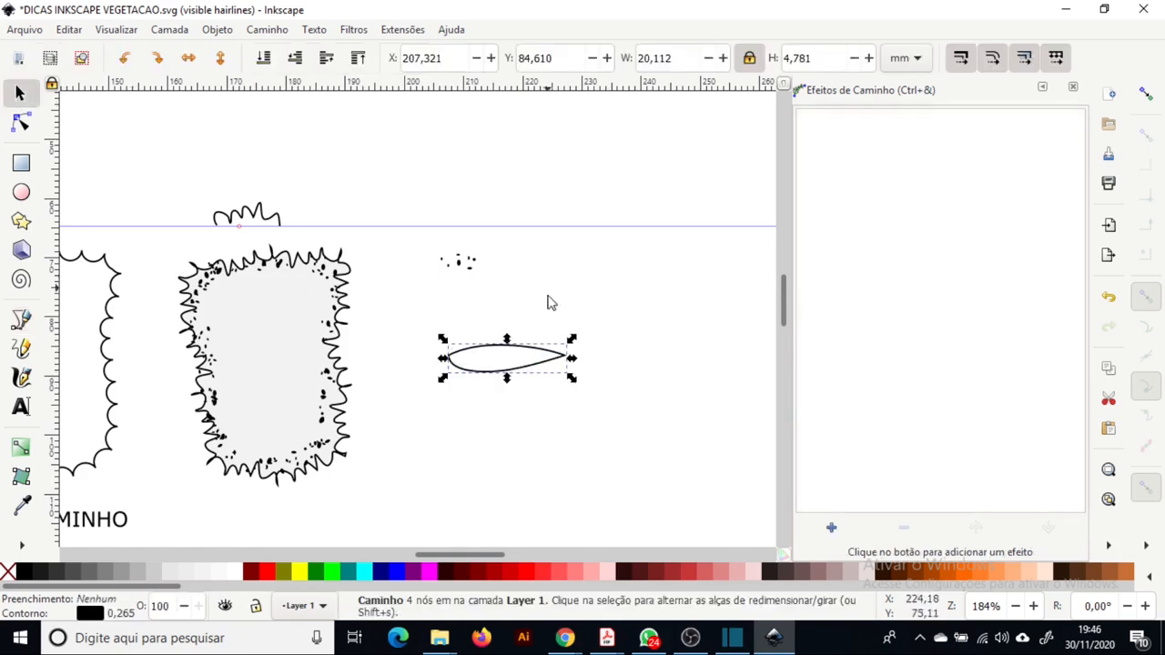
Fill the leaf with black, remove its outline, and move it above the small dots onto the guide
{"action": "left_click_drag", "start_coordinate": [545, 355], "coordinate": [500, 329]}
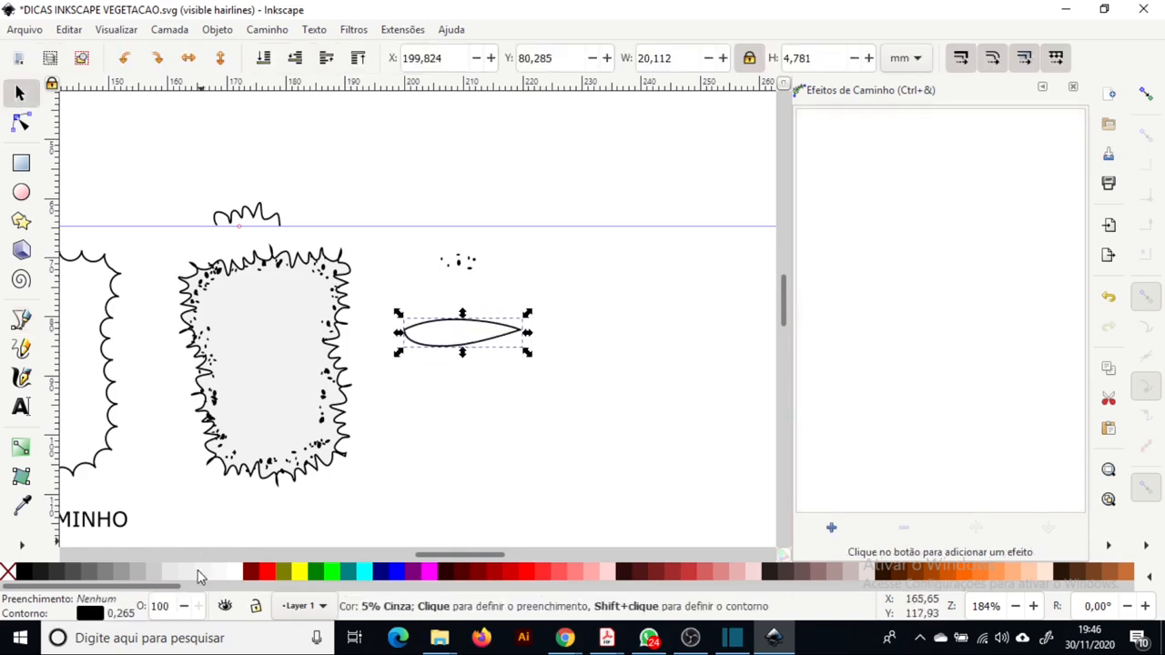
{"action": "mouse_move", "coordinate": [600, 430]}
{"action": "left_mouse_down"}
{"action": "mouse_move", "coordinate": [543, 407]}
{"action": "mouse_move", "coordinate": [531, 380]}
{"action": "left_mouse_up"}
{"action": "left_click", "coordinate": [24, 572]}
{"action": "left_click", "coordinate": [9, 572], "text": "shift"}
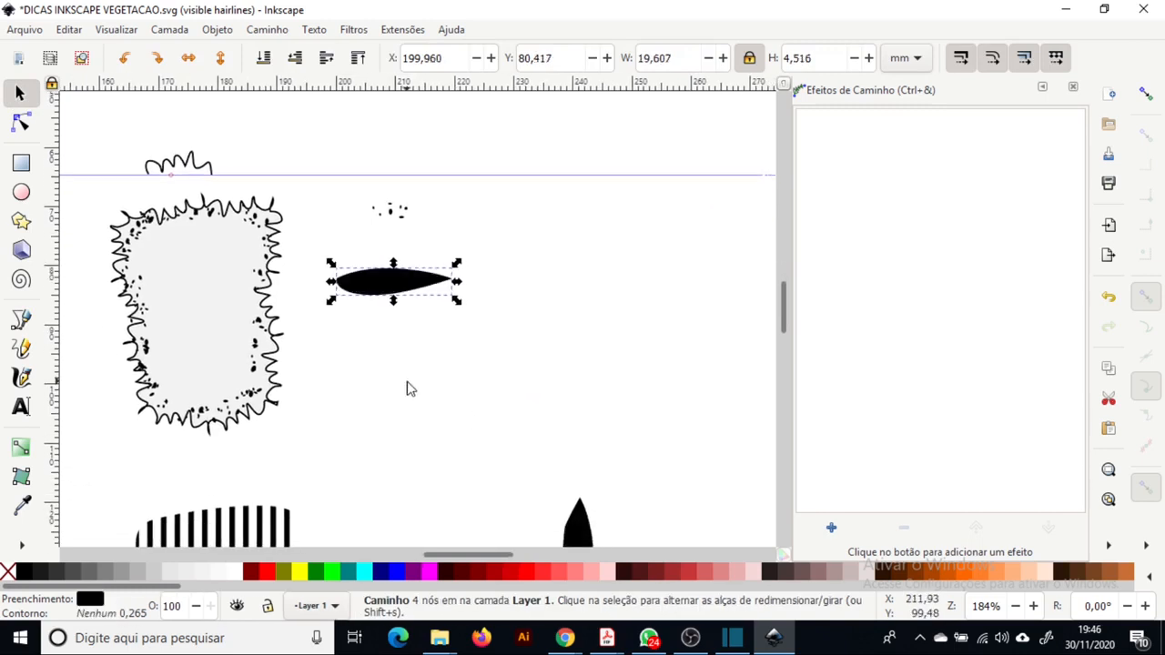
{"action": "left_click", "coordinate": [560, 382]}
{"action": "left_click_drag", "start_coordinate": [397, 289], "coordinate": [383, 176]}
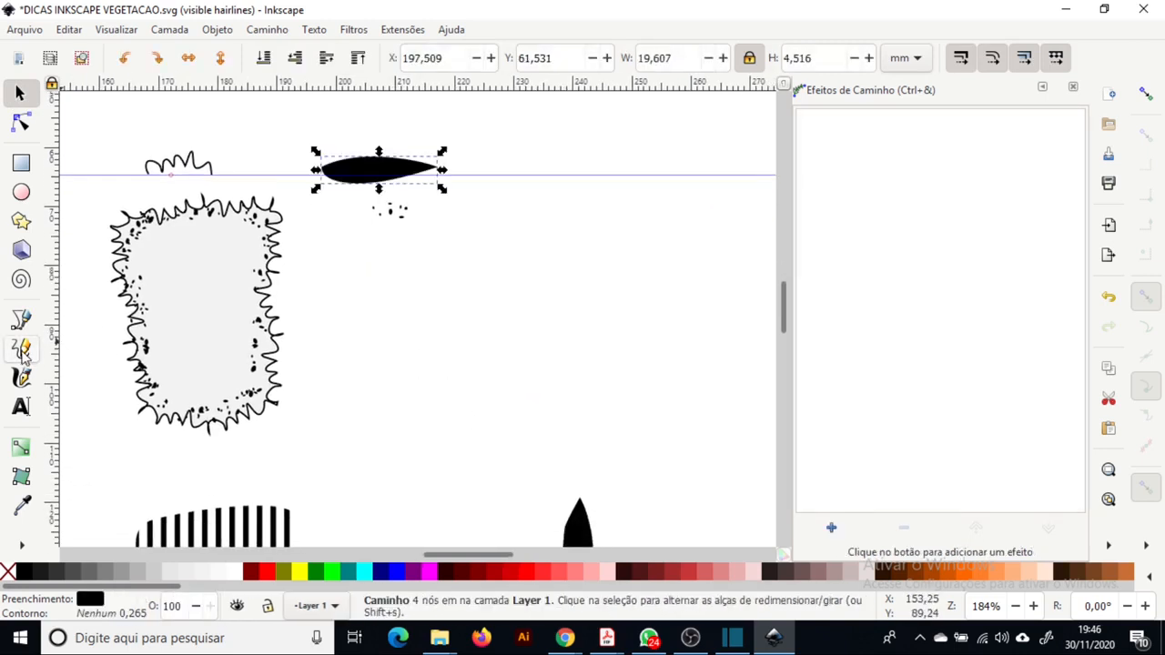
Copy the black leaf and set the Pencil tool's shape to Da área de transferência (from clipboard)
{"action": "left_click", "coordinate": [23, 354]}
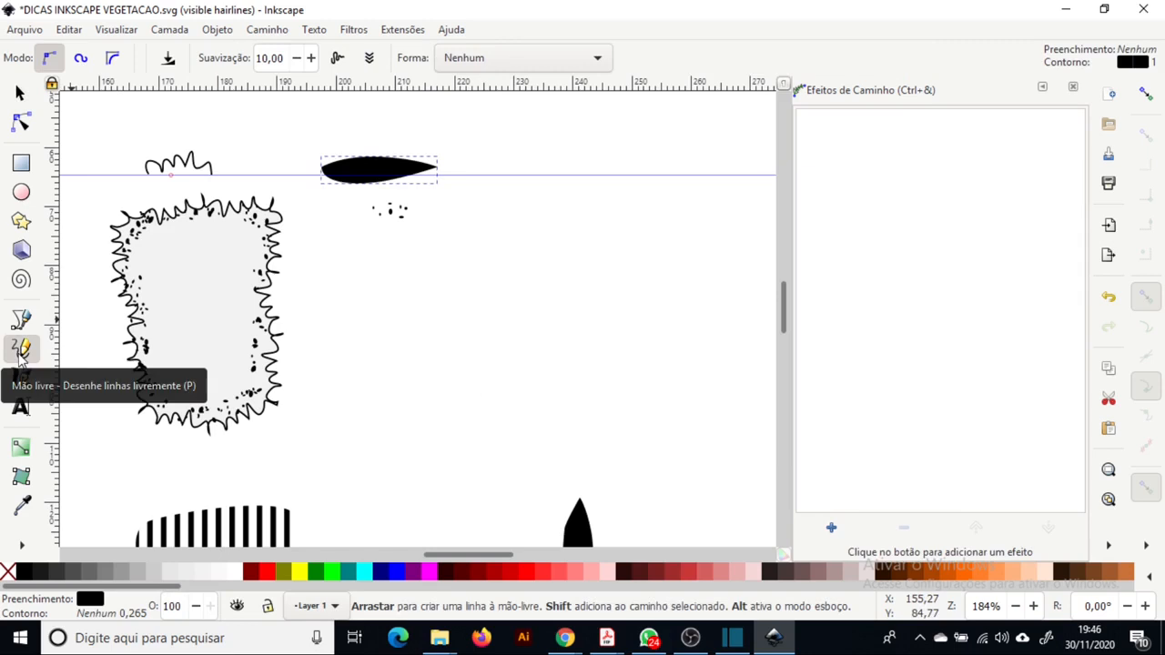
{"action": "left_click", "coordinate": [492, 64]}
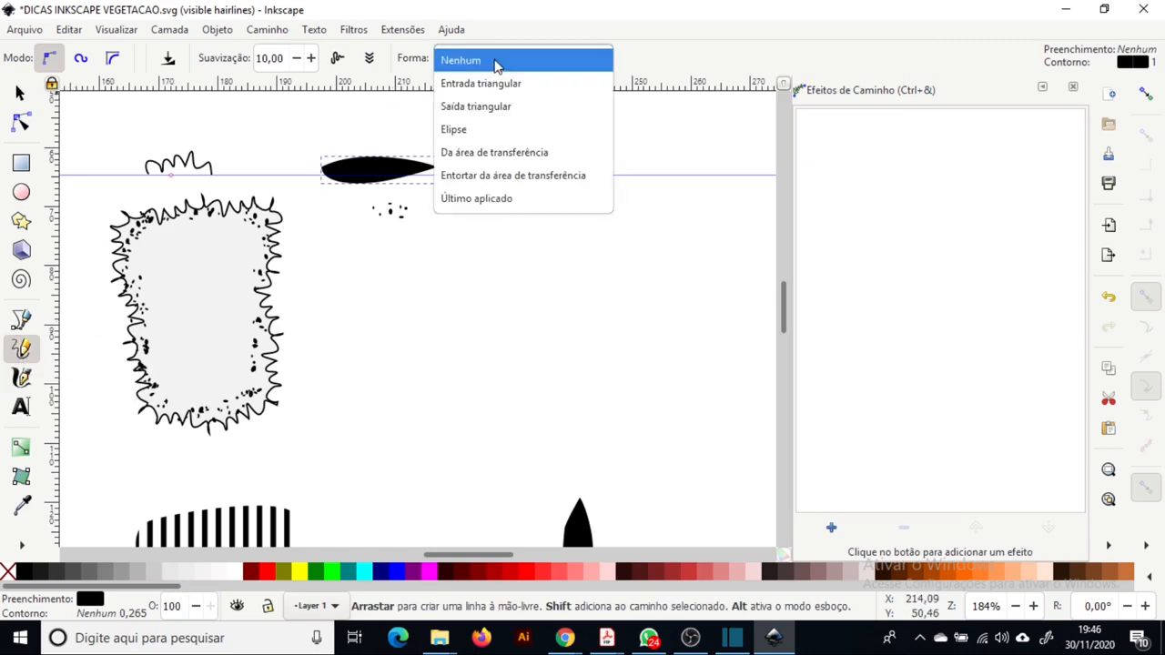
{"action": "left_click", "coordinate": [508, 152]}
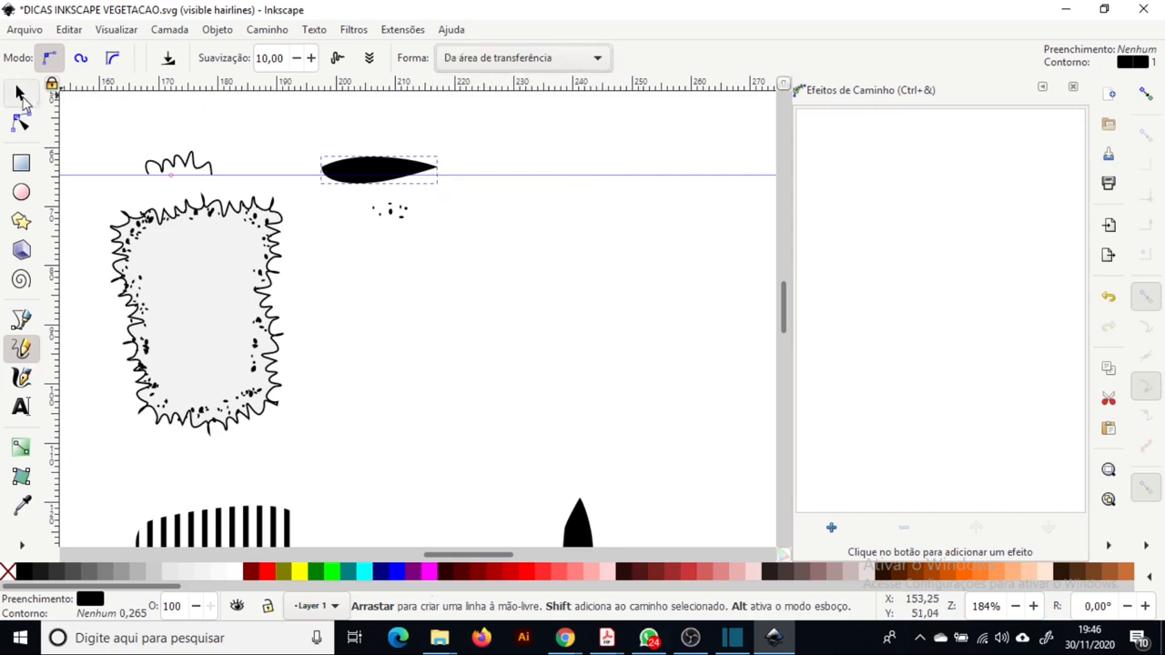
{"action": "left_click", "coordinate": [22, 94]}
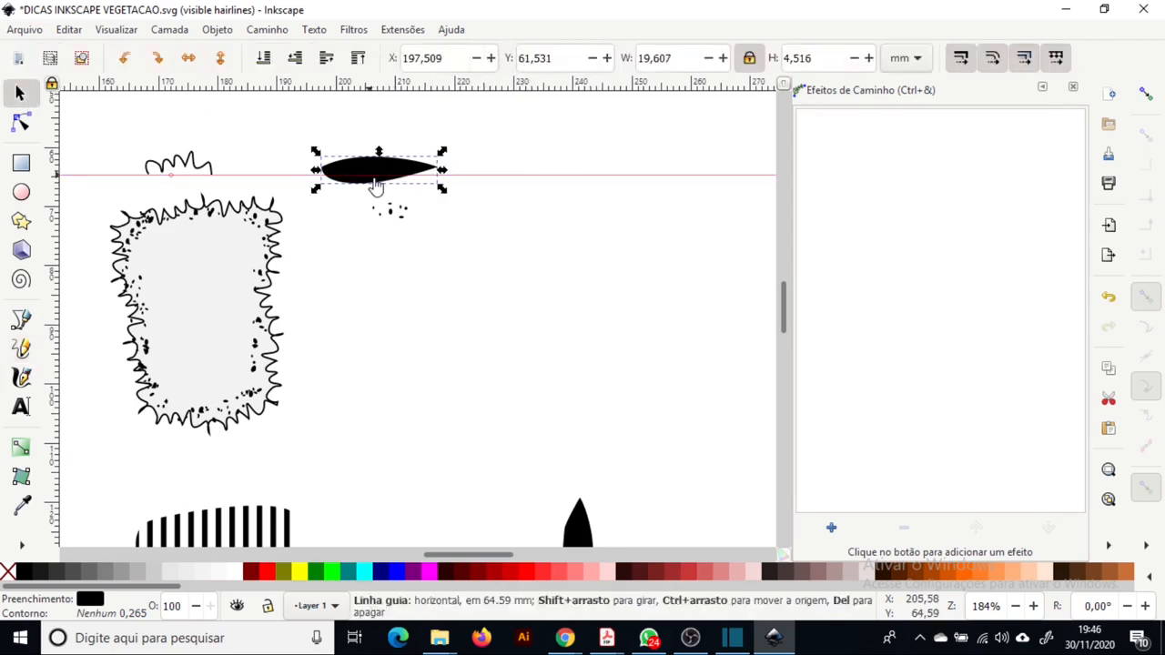
{"action": "left_click", "coordinate": [22, 349]}
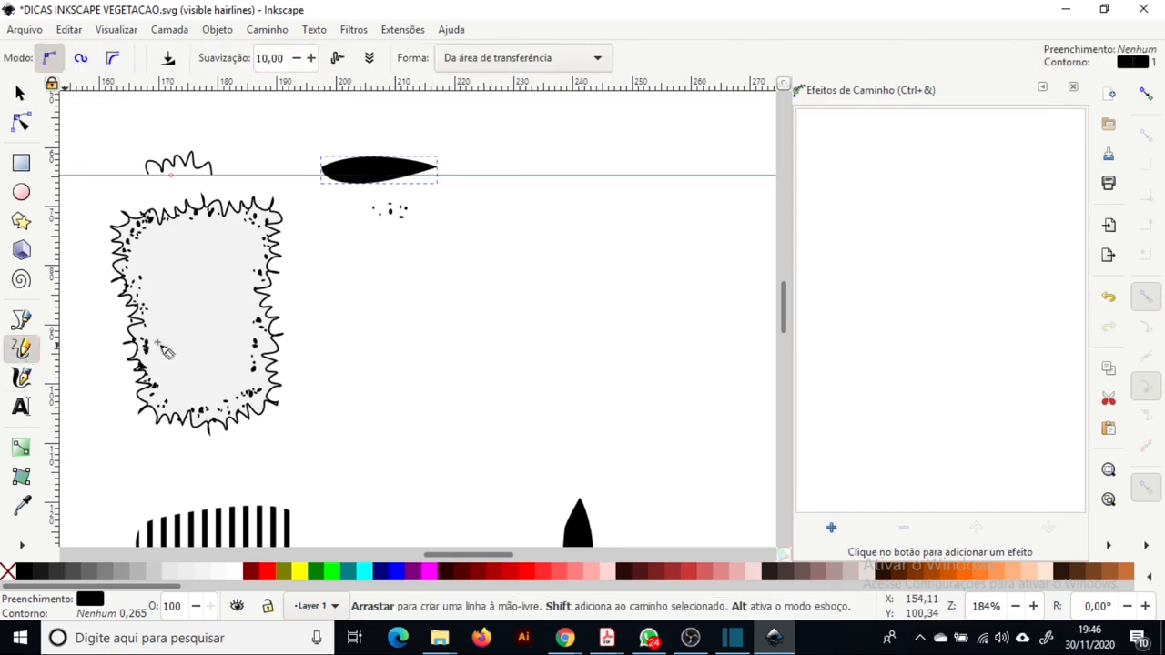
Draw ten freehand leaf-shaped strokes of varied lengths and directions in the empty area beside the third rounded shape
{"action": "mouse_move", "coordinate": [519, 225]}
{"action": "left_mouse_down"}
{"action": "mouse_move", "coordinate": [528, 320]}
{"action": "mouse_move", "coordinate": [512, 334]}
{"action": "mouse_move", "coordinate": [519, 226]}
{"action": "left_mouse_up"}
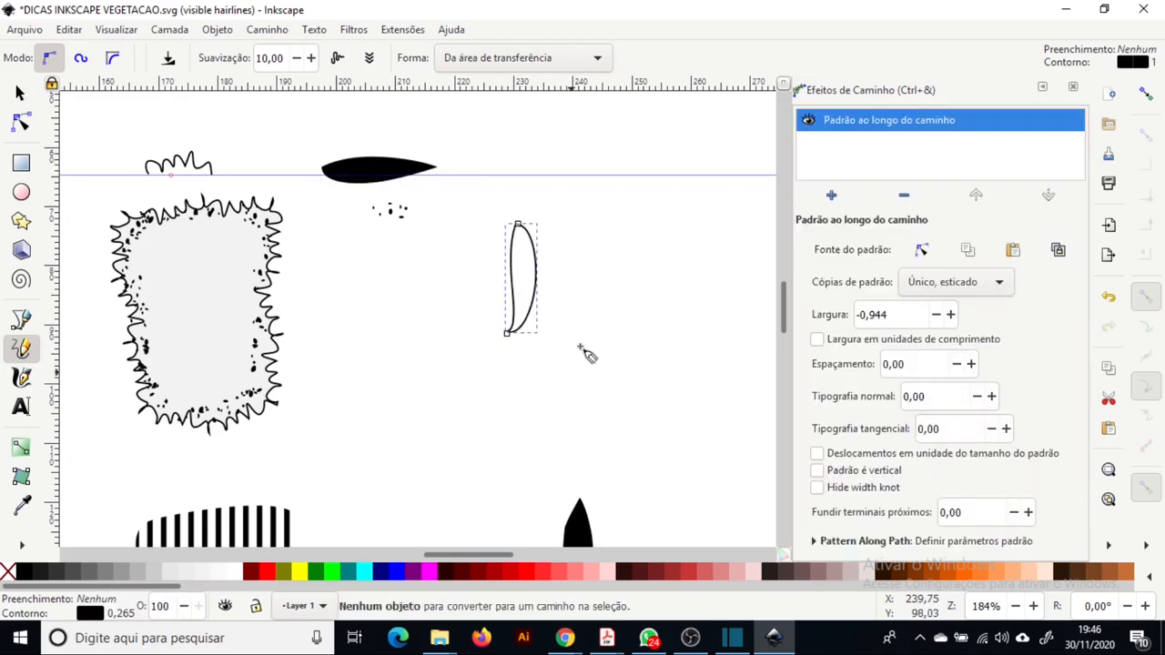
{"action": "left_click_drag", "start_coordinate": [583, 357], "coordinate": [592, 257]}
{"action": "left_click_drag", "start_coordinate": [609, 355], "coordinate": [657, 291]}
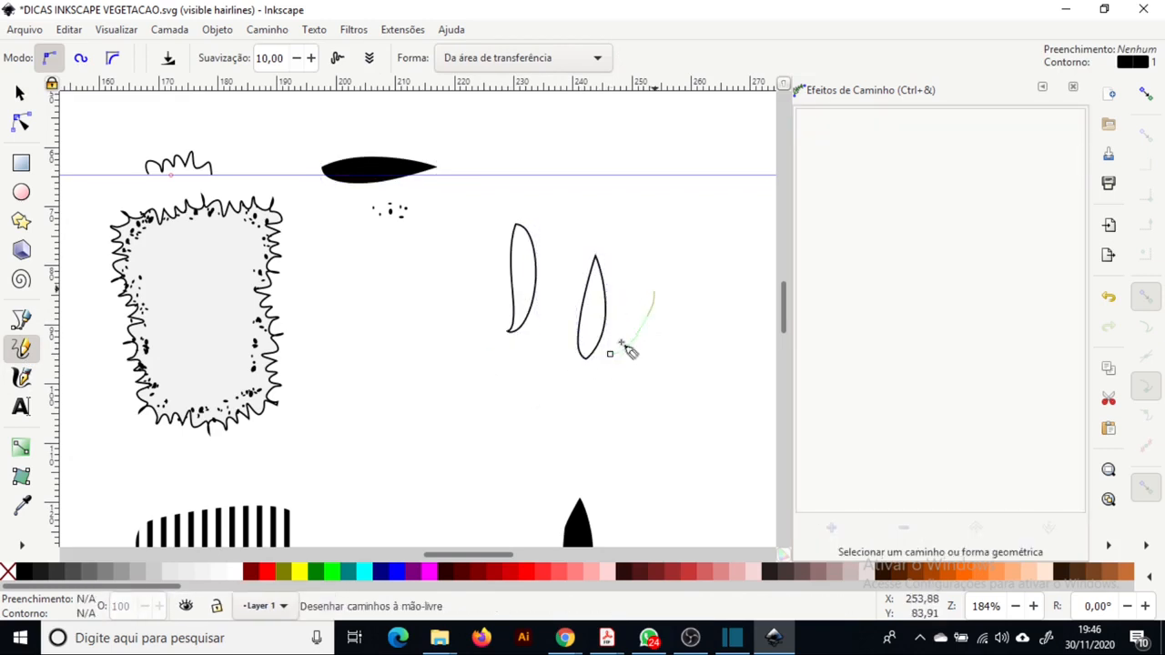
{"action": "mouse_move", "coordinate": [566, 360]}
{"action": "left_mouse_down"}
{"action": "mouse_move", "coordinate": [545, 331]}
{"action": "mouse_move", "coordinate": [567, 360]}
{"action": "left_mouse_up"}
{"action": "mouse_move", "coordinate": [489, 377]}
{"action": "left_mouse_down"}
{"action": "mouse_move", "coordinate": [437, 325]}
{"action": "mouse_move", "coordinate": [501, 373]}
{"action": "mouse_move", "coordinate": [490, 378]}
{"action": "left_mouse_up"}
{"action": "mouse_move", "coordinate": [422, 414]}
{"action": "left_mouse_down"}
{"action": "mouse_move", "coordinate": [403, 378]}
{"action": "mouse_move", "coordinate": [361, 390]}
{"action": "left_mouse_up"}
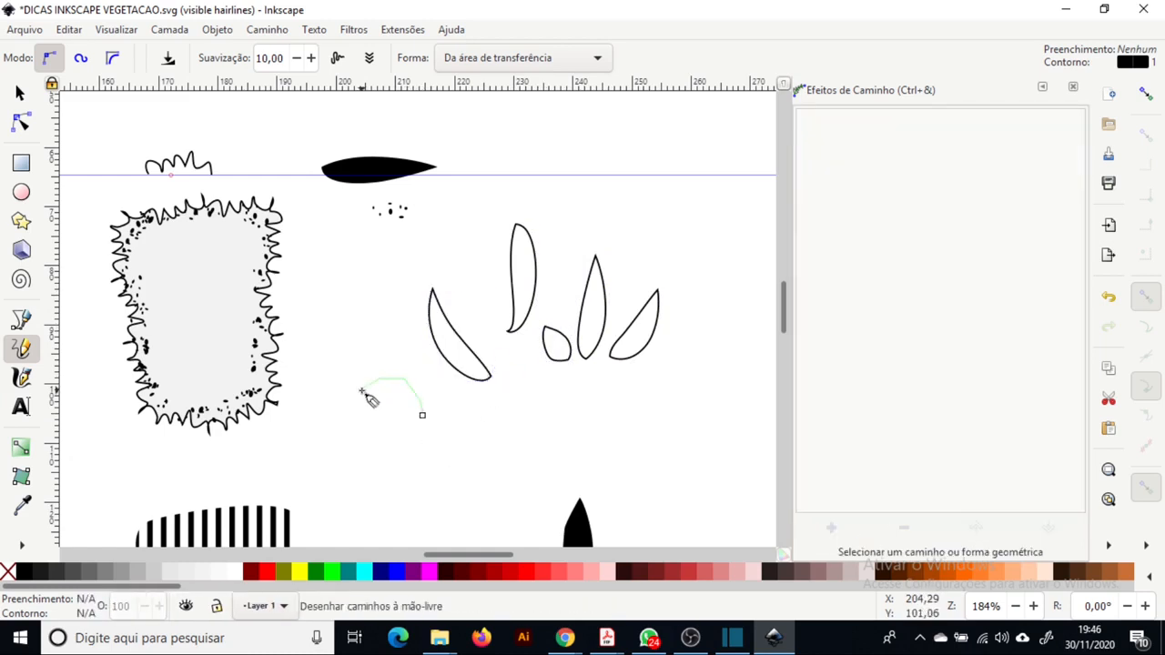
{"action": "mouse_move", "coordinate": [580, 421]}
{"action": "left_mouse_down"}
{"action": "mouse_move", "coordinate": [556, 398]}
{"action": "mouse_move", "coordinate": [497, 388]}
{"action": "left_mouse_up"}
{"action": "left_click_drag", "start_coordinate": [629, 418], "coordinate": [694, 398]}
{"action": "mouse_move", "coordinate": [621, 292]}
{"action": "left_mouse_down"}
{"action": "mouse_move", "coordinate": [646, 227]}
{"action": "mouse_move", "coordinate": [674, 287]}
{"action": "left_mouse_up"}
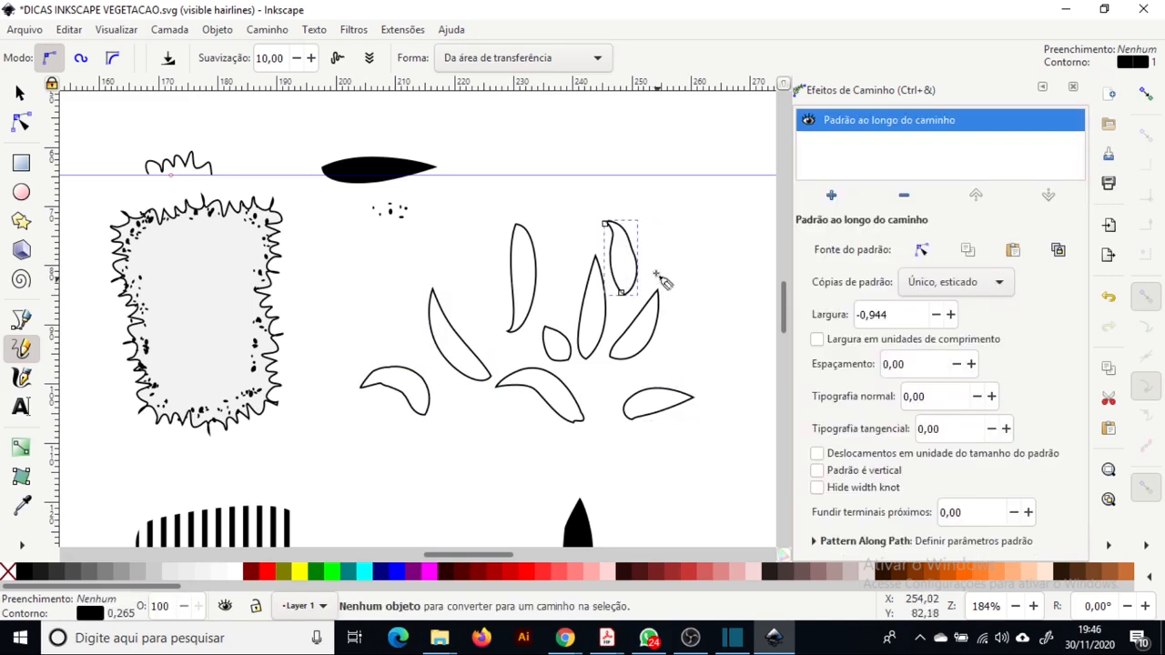
{"action": "left_click_drag", "start_coordinate": [497, 320], "coordinate": [458, 288]}
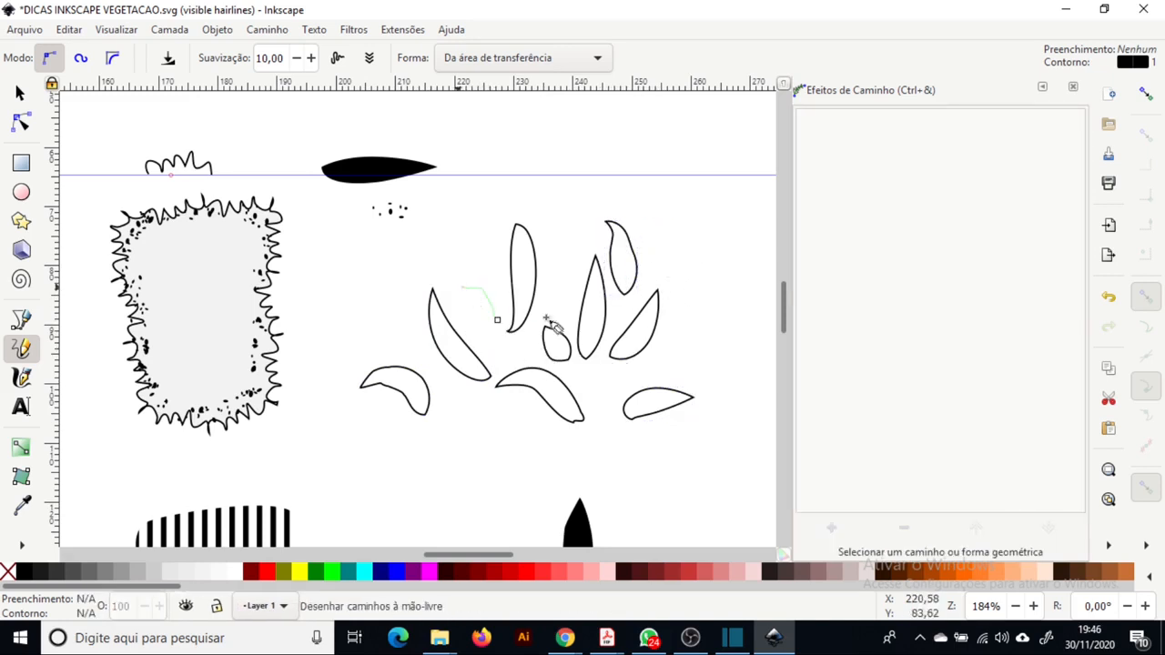
{"action": "key", "text": "s"}
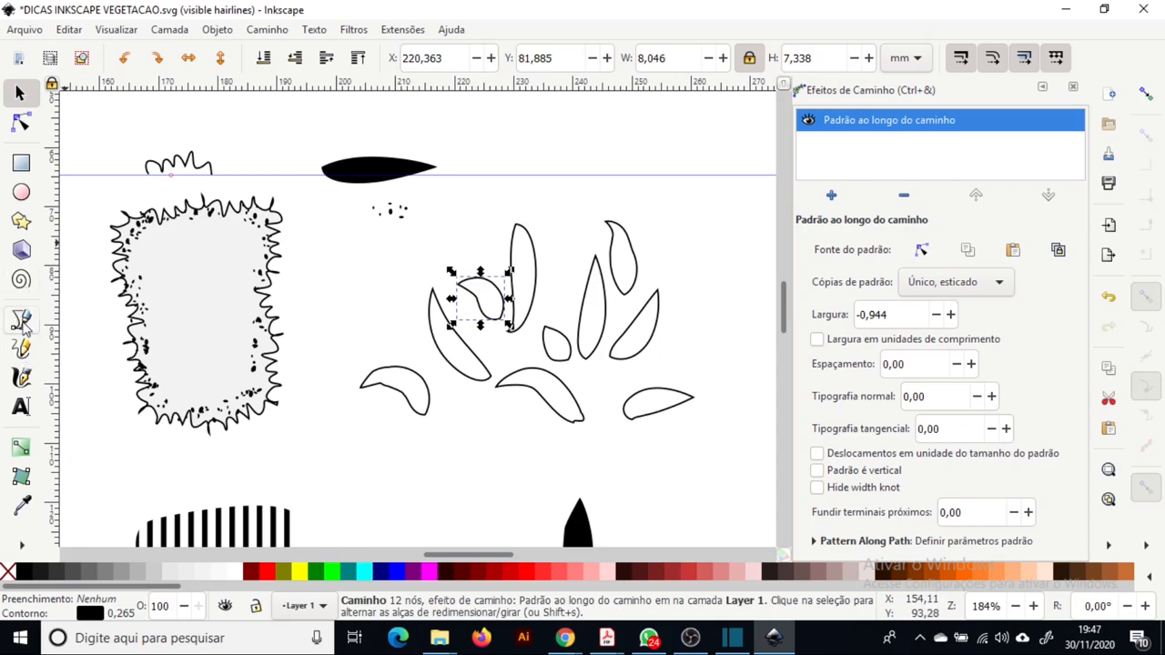
Set the Pencil tool's shape to Saída triangular and draw the first tapered freehand strokes beside the leftmost leaf
{"action": "left_click", "coordinate": [22, 353]}
{"action": "left_click", "coordinate": [490, 59]}
{"action": "left_click", "coordinate": [490, 39]}
{"action": "left_click_drag", "start_coordinate": [329, 441], "coordinate": [310, 342]}
{"action": "left_click_drag", "start_coordinate": [344, 440], "coordinate": [338, 357]}
{"action": "left_click_drag", "start_coordinate": [339, 357], "coordinate": [334, 339]}
Draw more curved, tapered blades that converge at the base to complete a grass tuft
{"action": "mouse_move", "coordinate": [263, 284]}
{"action": "left_mouse_down"}
{"action": "mouse_move", "coordinate": [322, 424]}
{"action": "mouse_move", "coordinate": [336, 427]}
{"action": "left_mouse_up"}
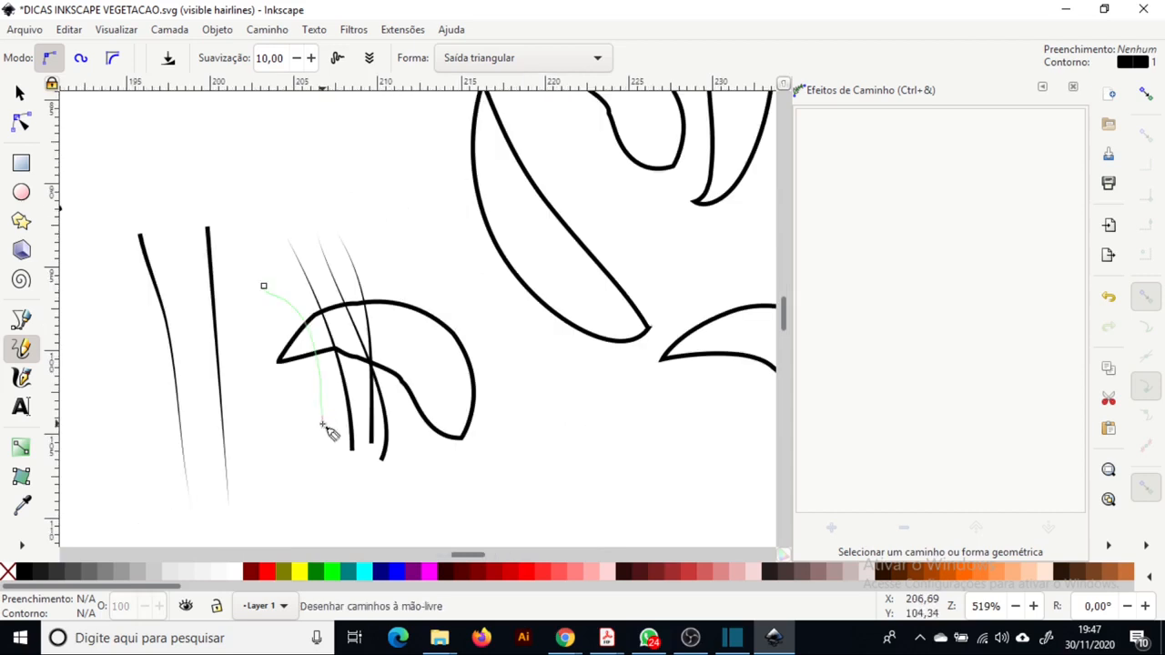
{"action": "mouse_move", "coordinate": [275, 336]}
{"action": "left_mouse_down"}
{"action": "mouse_move", "coordinate": [309, 384]}
{"action": "mouse_move", "coordinate": [324, 446]}
{"action": "left_mouse_up"}
{"action": "mouse_move", "coordinate": [342, 326]}
{"action": "left_mouse_down"}
{"action": "mouse_move", "coordinate": [362, 427]}
{"action": "mouse_move", "coordinate": [382, 460]}
{"action": "left_mouse_up"}
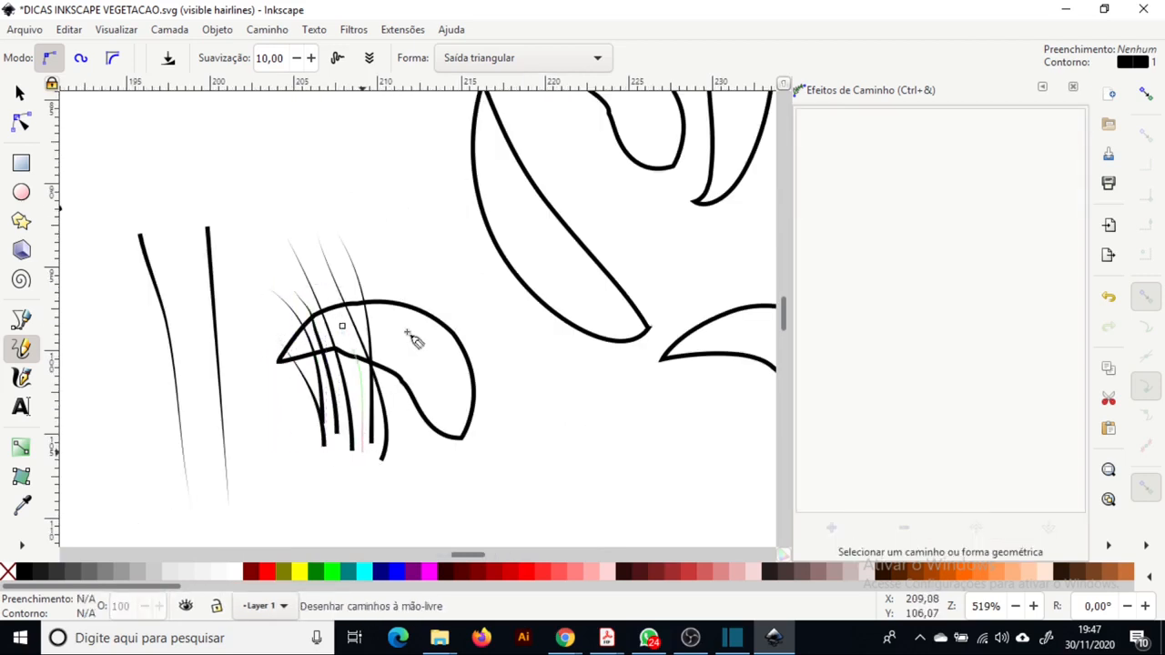
{"action": "mouse_move", "coordinate": [397, 307]}
{"action": "left_mouse_down"}
{"action": "mouse_move", "coordinate": [403, 421]}
{"action": "mouse_move", "coordinate": [390, 457]}
{"action": "left_mouse_up"}
{"action": "left_click_drag", "start_coordinate": [432, 318], "coordinate": [401, 464]}
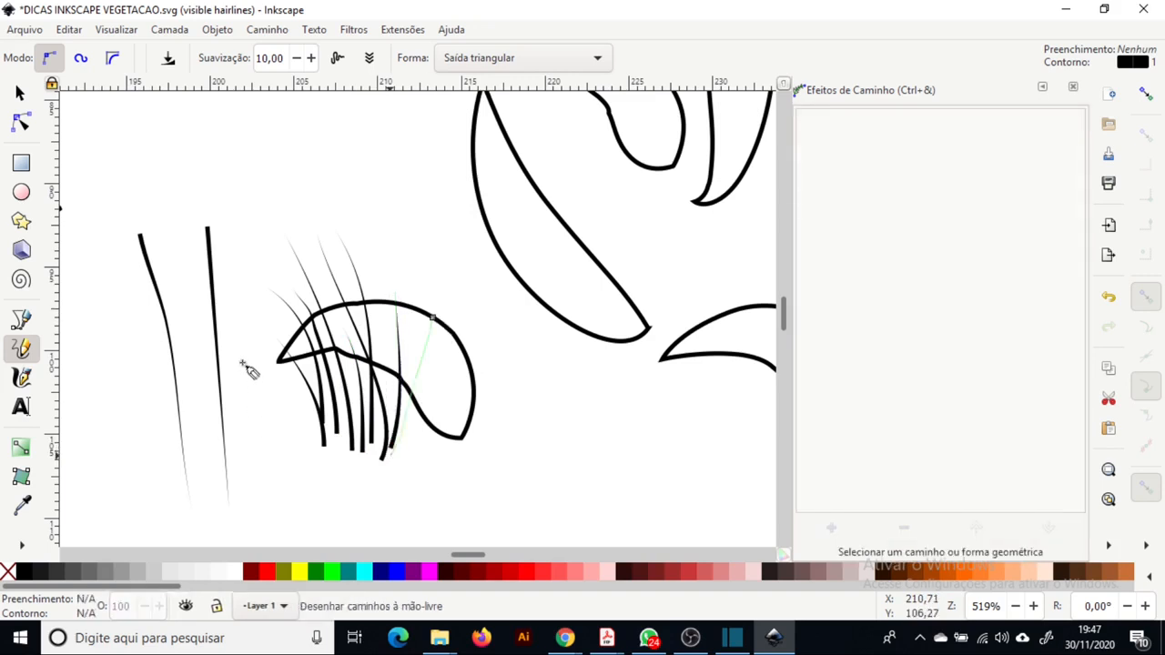
Move the leaf that overlaps the grass tuft up and clear of the blades
{"action": "key", "text": "s"}
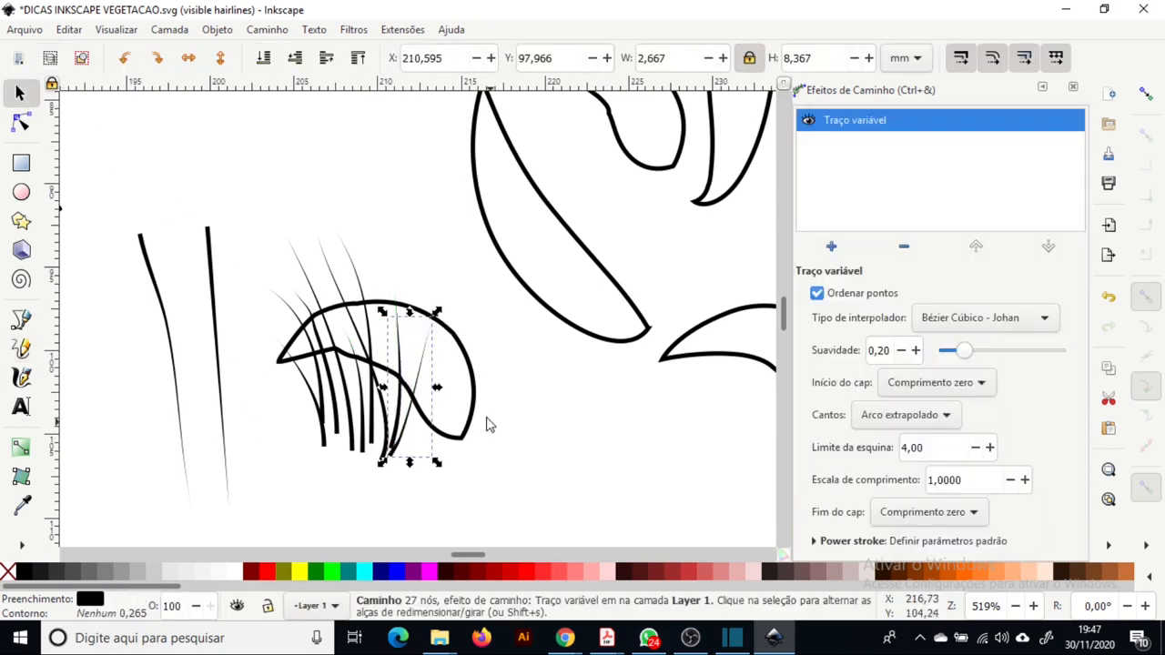
{"action": "left_click_drag", "start_coordinate": [477, 419], "coordinate": [385, 208]}
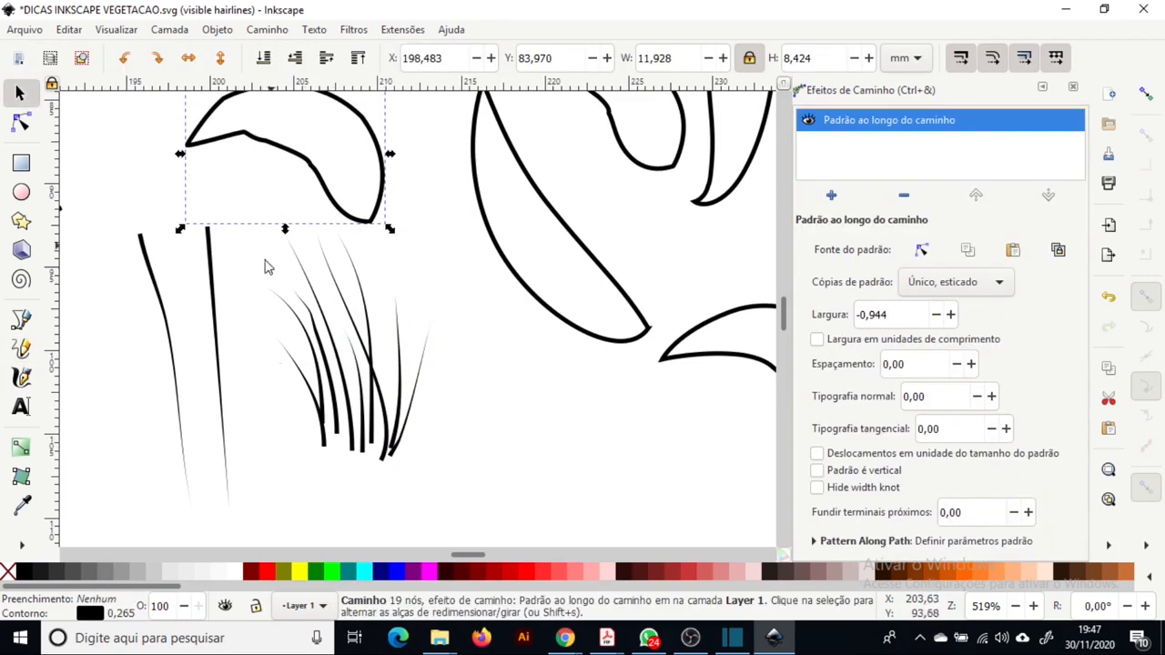
{"action": "scroll", "coordinate": [432, 318], "scroll_direction": "down", "scroll_amount": 4}
{"action": "left_click_drag", "start_coordinate": [424, 359], "coordinate": [652, 270]}
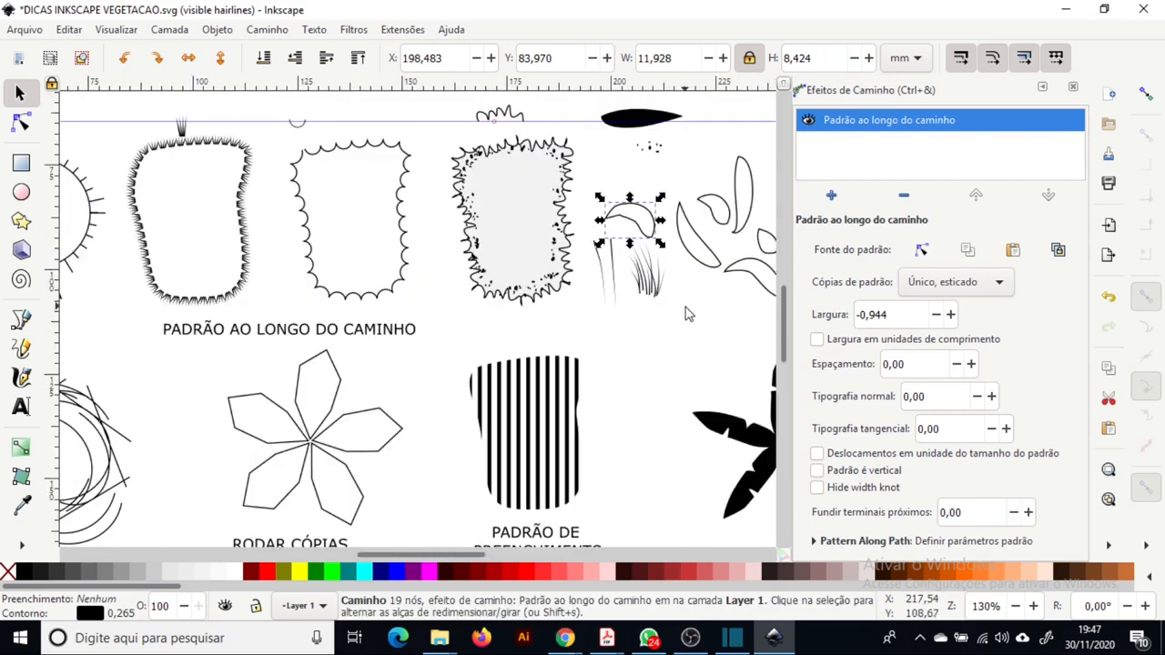
{"action": "left_click_drag", "start_coordinate": [685, 307], "coordinate": [530, 321]}
Select the nine blades of the grass tuft and spray clones of them in a band below the leaves
{"action": "scroll", "coordinate": [521, 305], "scroll_direction": "up", "scroll_amount": 2}
{"action": "scroll", "coordinate": [583, 373], "scroll_direction": "up", "scroll_amount": 2}
{"action": "mouse_move", "coordinate": [357, 258]}
{"action": "left_mouse_down"}
{"action": "mouse_move", "coordinate": [464, 389]}
{"action": "mouse_move", "coordinate": [412, 395]}
{"action": "left_mouse_up"}
{"action": "key", "text": "a"}
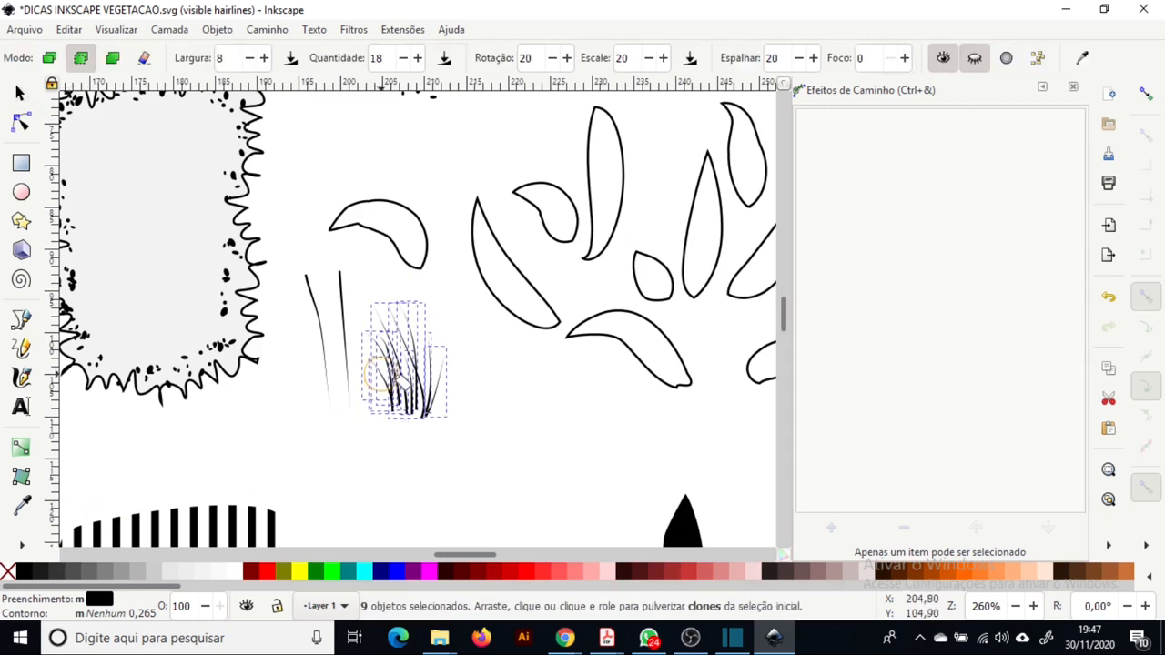
{"action": "scroll", "coordinate": [611, 428], "scroll_direction": "down", "scroll_amount": 2}
{"action": "mouse_move", "coordinate": [611, 427]}
{"action": "left_mouse_down"}
{"action": "mouse_move", "coordinate": [458, 377]}
{"action": "mouse_move", "coordinate": [522, 376]}
{"action": "mouse_move", "coordinate": [340, 375]}
{"action": "mouse_move", "coordinate": [355, 386]}
{"action": "mouse_move", "coordinate": [331, 373]}
{"action": "left_mouse_up"}
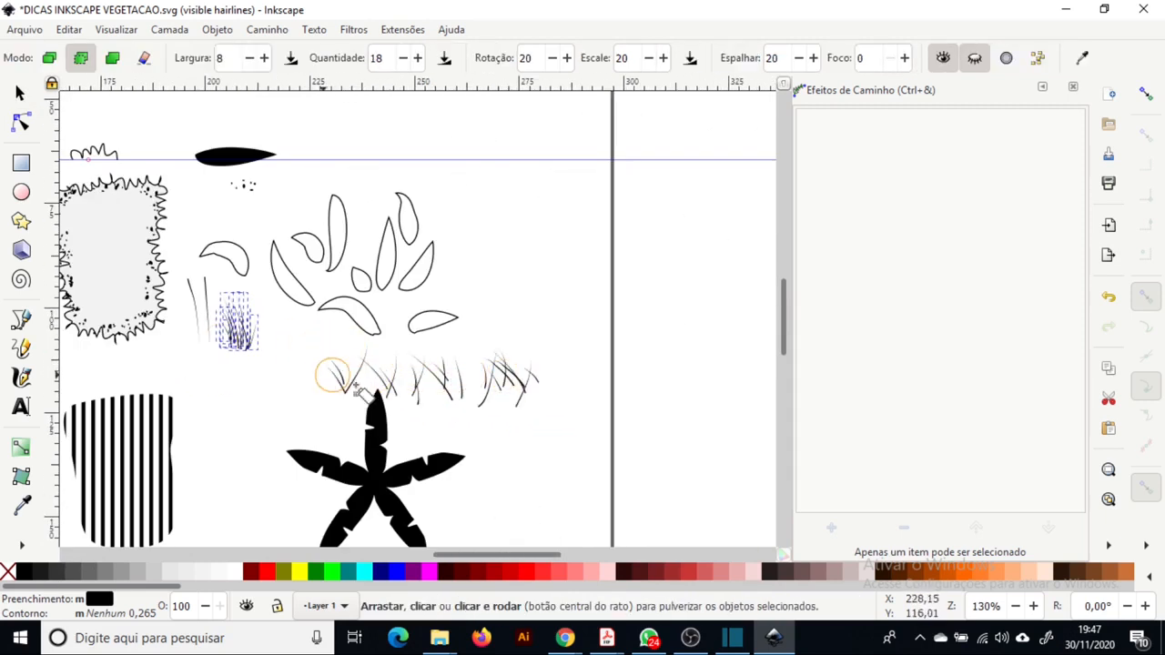
Undo the clone spray below the leaves and group the nine blades of the grass tuft
{"action": "key", "text": "ctrl+z"}
{"action": "left_click", "coordinate": [20, 93]}
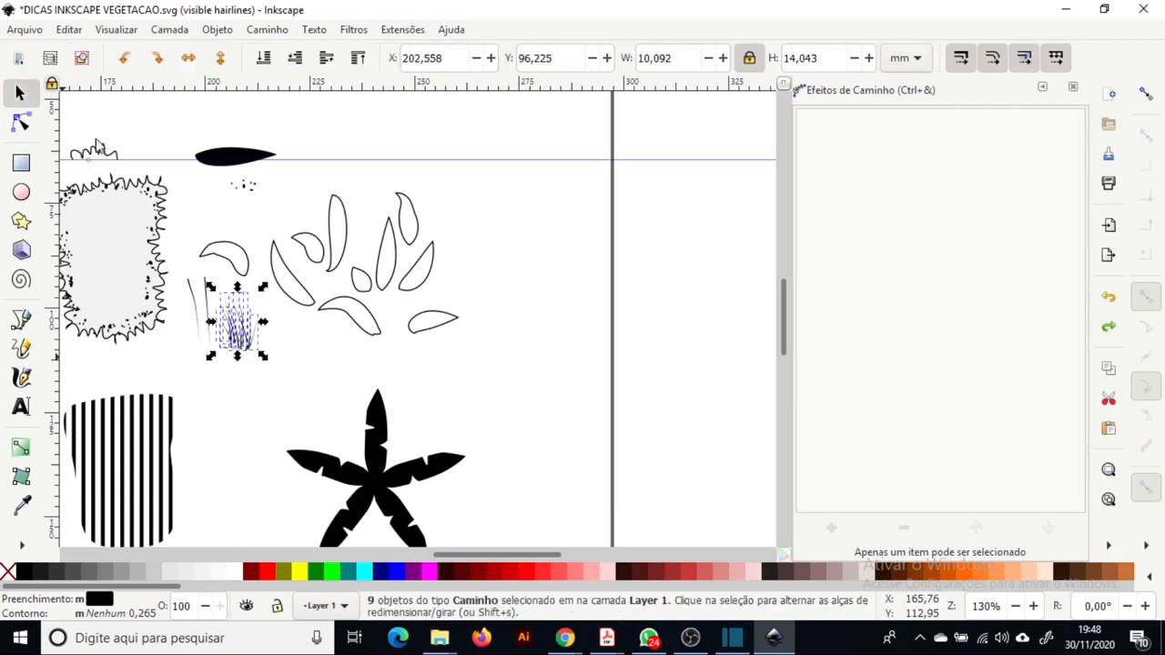
{"action": "right_click", "coordinate": [244, 338]}
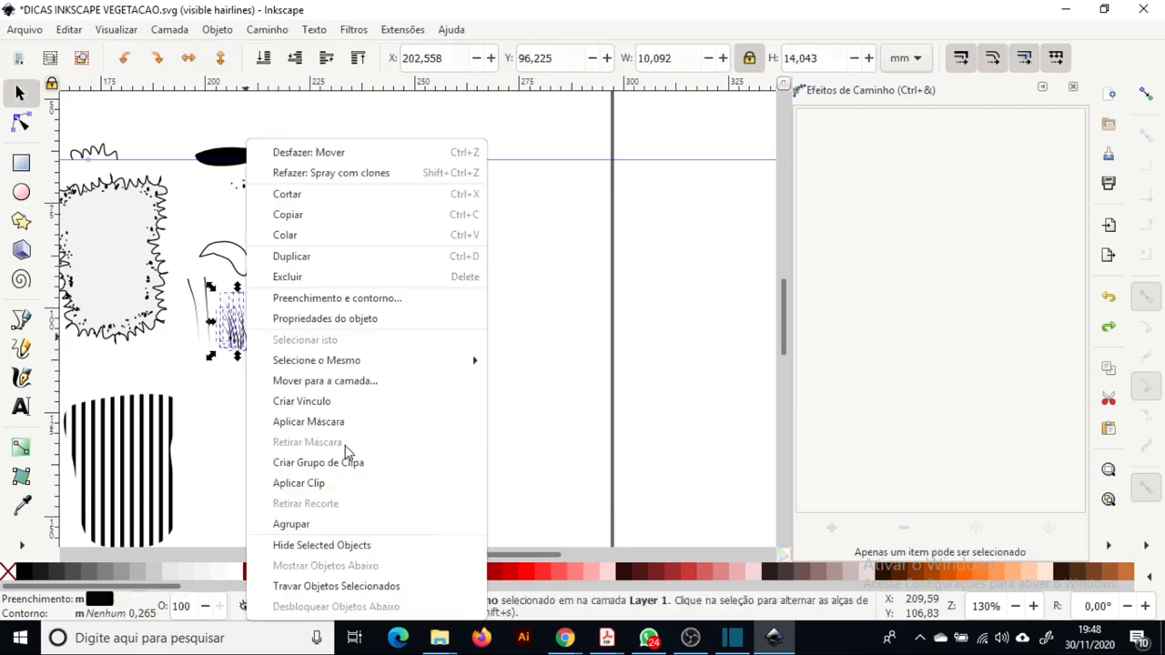
Set the Spray tool's rotation to 2 and spray clones of the grouped tuft in a dense band below the leaves
{"action": "left_click", "coordinate": [26, 545]}
{"action": "left_click", "coordinate": [102, 513]}
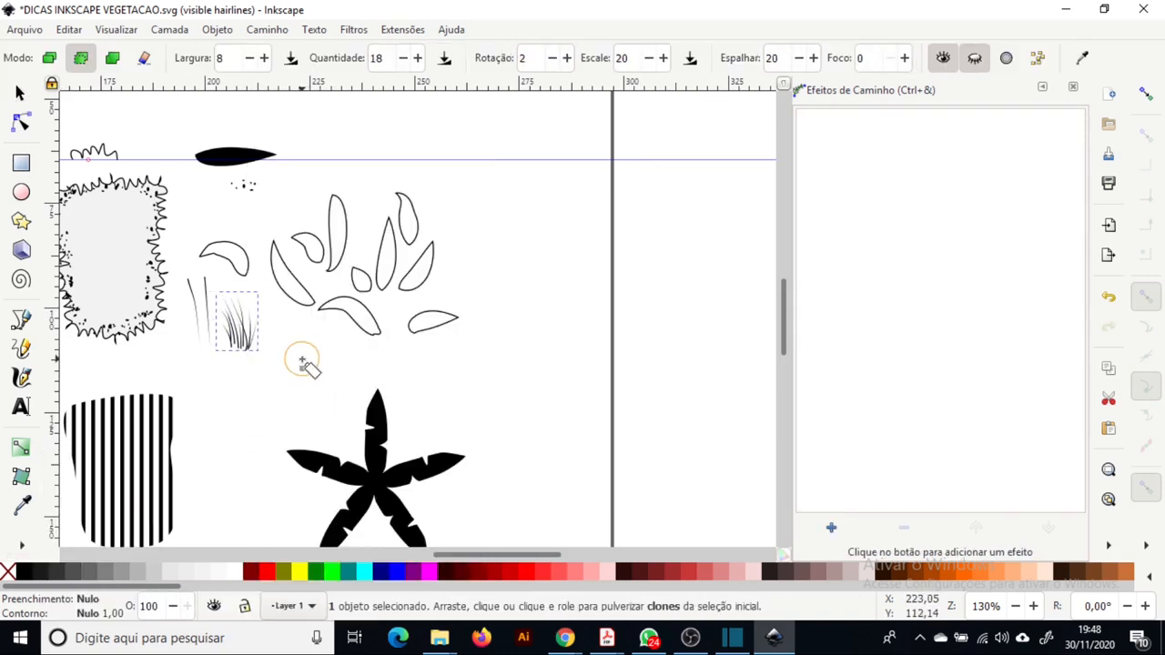
{"action": "mouse_move", "coordinate": [303, 361]}
{"action": "left_mouse_down"}
{"action": "mouse_move", "coordinate": [531, 364]}
{"action": "mouse_move", "coordinate": [469, 390]}
{"action": "mouse_move", "coordinate": [459, 377]}
{"action": "mouse_move", "coordinate": [397, 389]}
{"action": "left_mouse_up"}
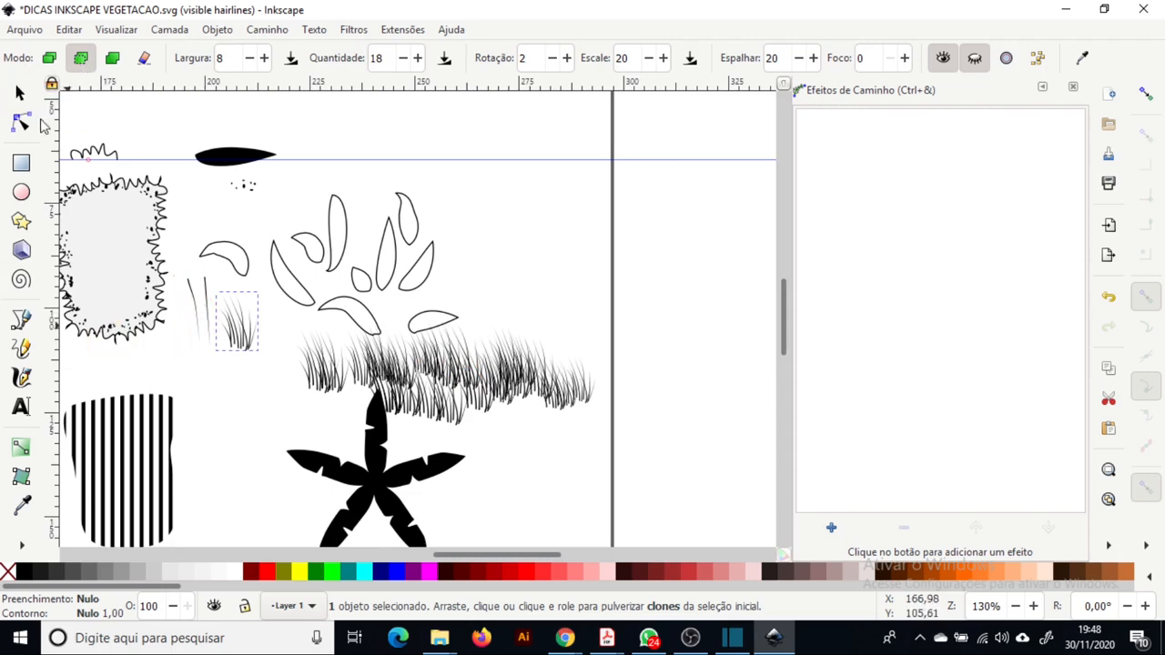
Enter the original tuft's group and fill its rightmost blade with green and its lower leftmost blade with cyan
{"action": "left_click", "coordinate": [21, 94]}
{"action": "left_click", "coordinate": [238, 332]}
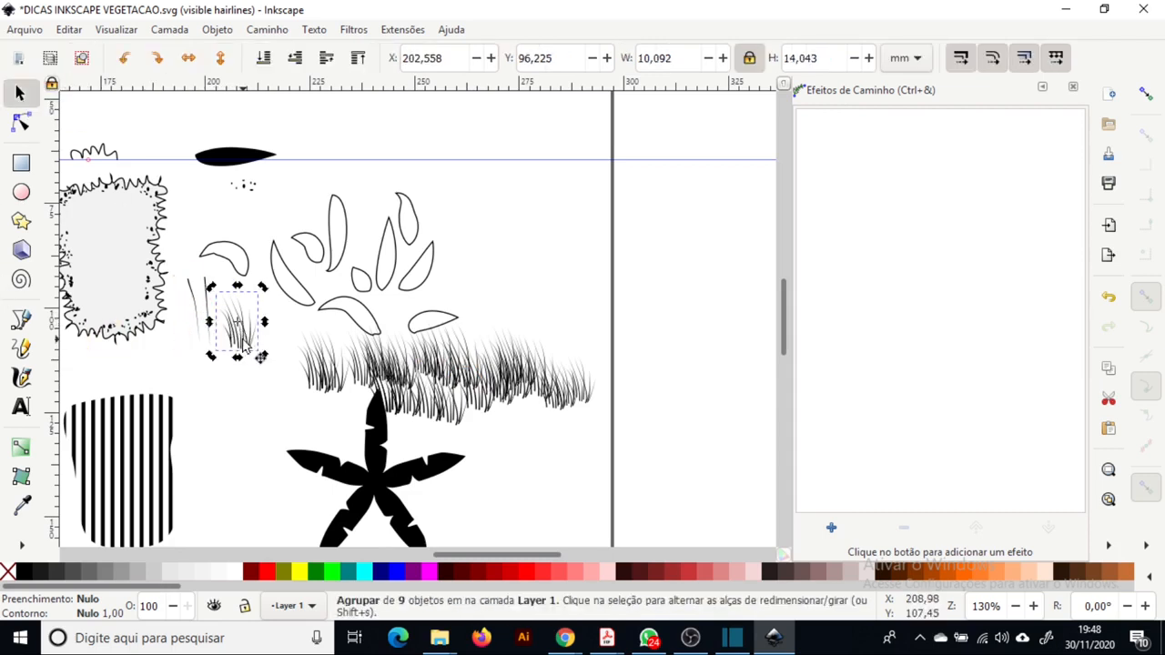
{"action": "double_click", "coordinate": [244, 337]}
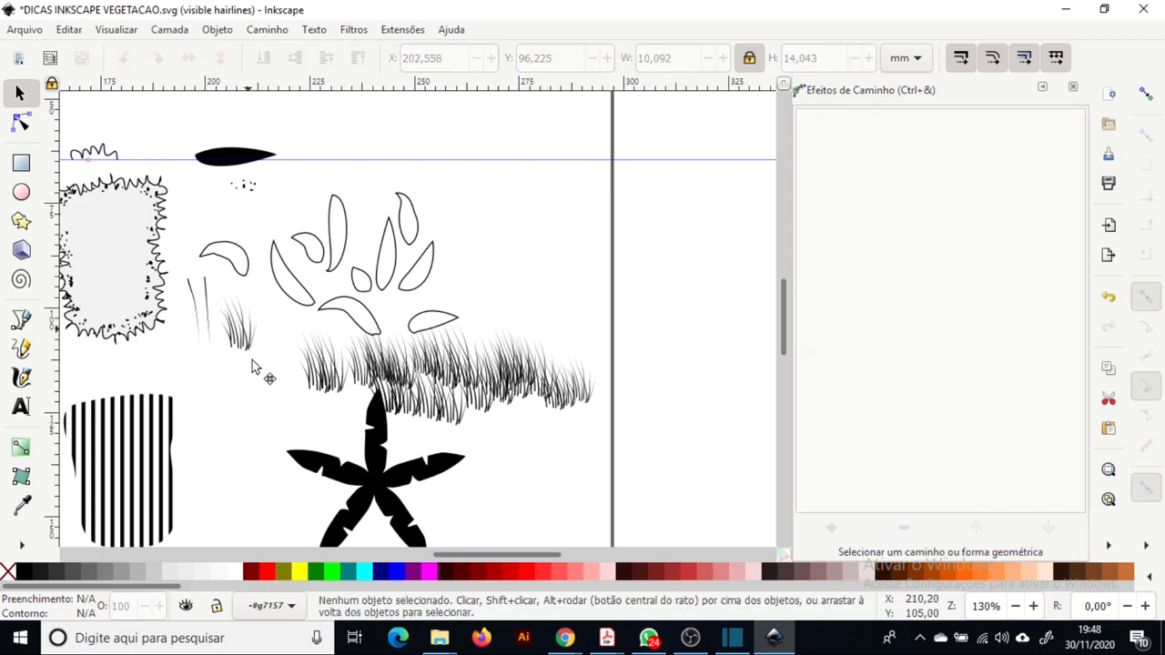
{"action": "left_click", "coordinate": [249, 347]}
{"action": "left_click", "coordinate": [333, 572]}
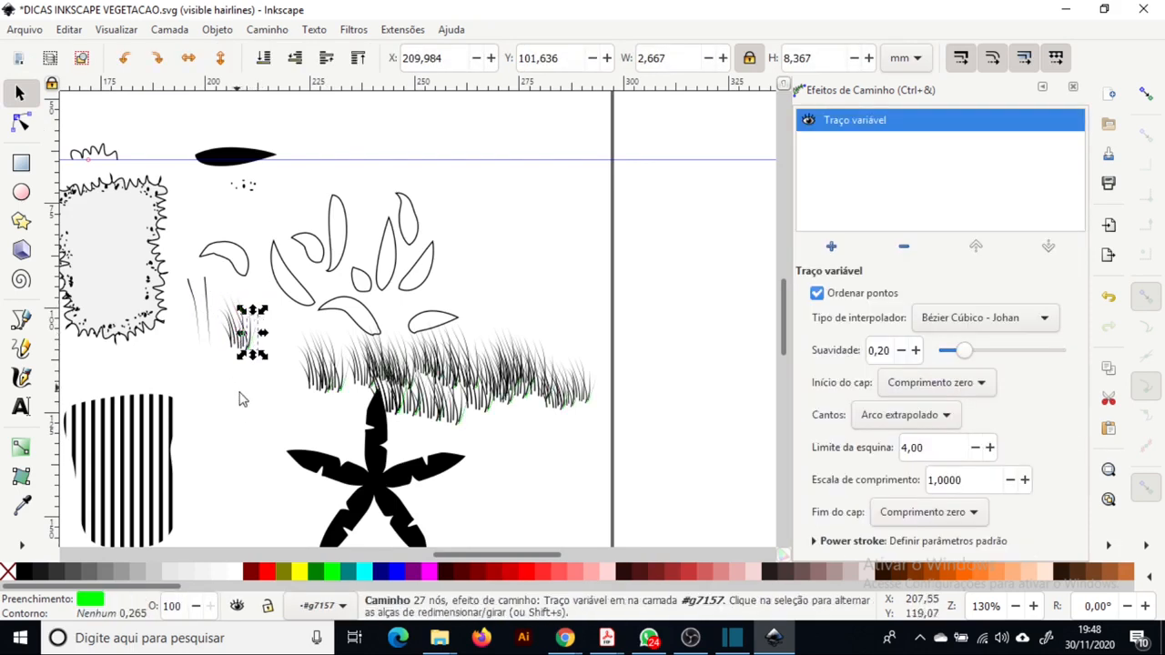
{"action": "left_click", "coordinate": [229, 338]}
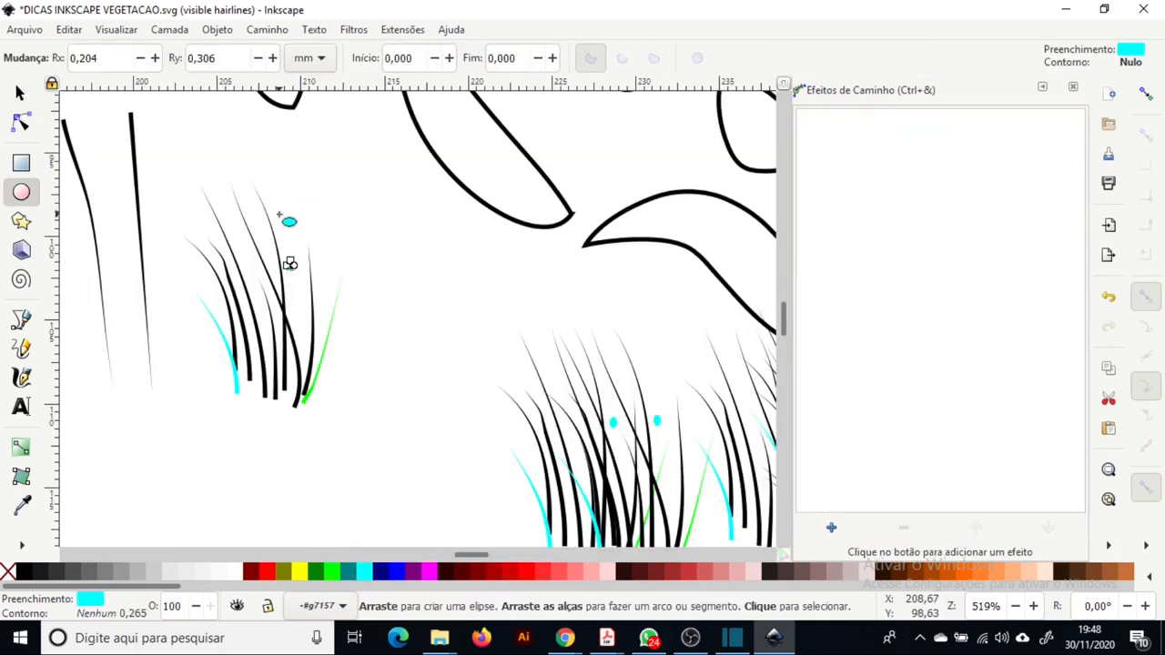
Draw small ellipses as flowers around the blade tips inside the original tuft's group and fill them with magenta
{"action": "left_click_drag", "start_coordinate": [279, 214], "coordinate": [260, 221]}
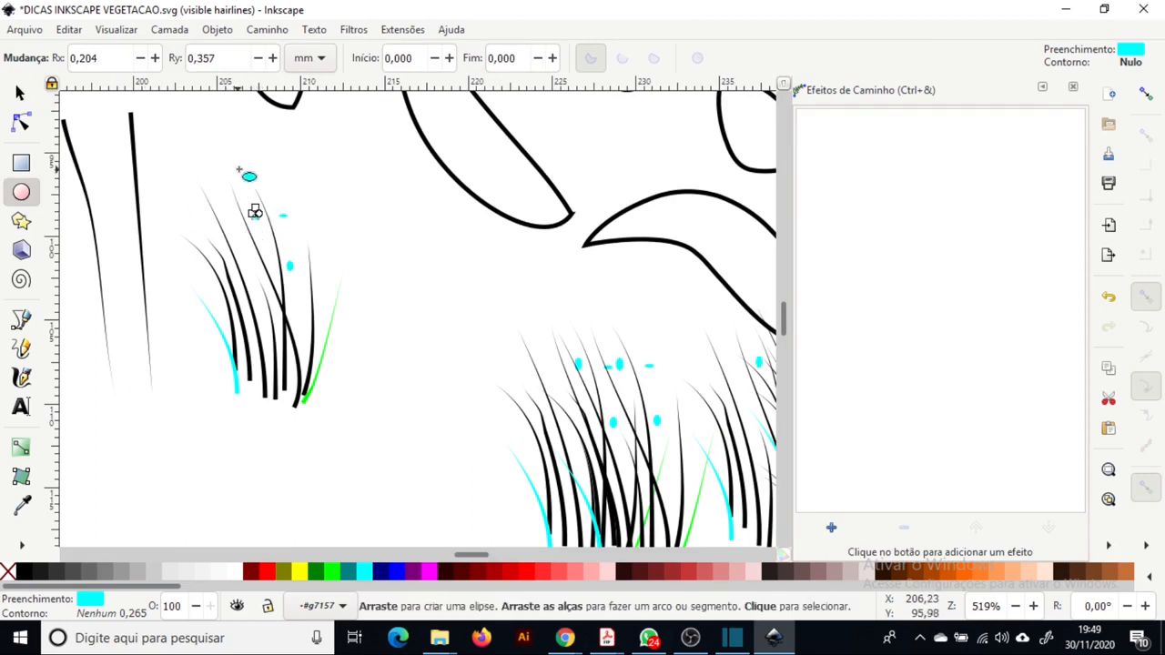
{"action": "left_click_drag", "start_coordinate": [247, 156], "coordinate": [255, 155]}
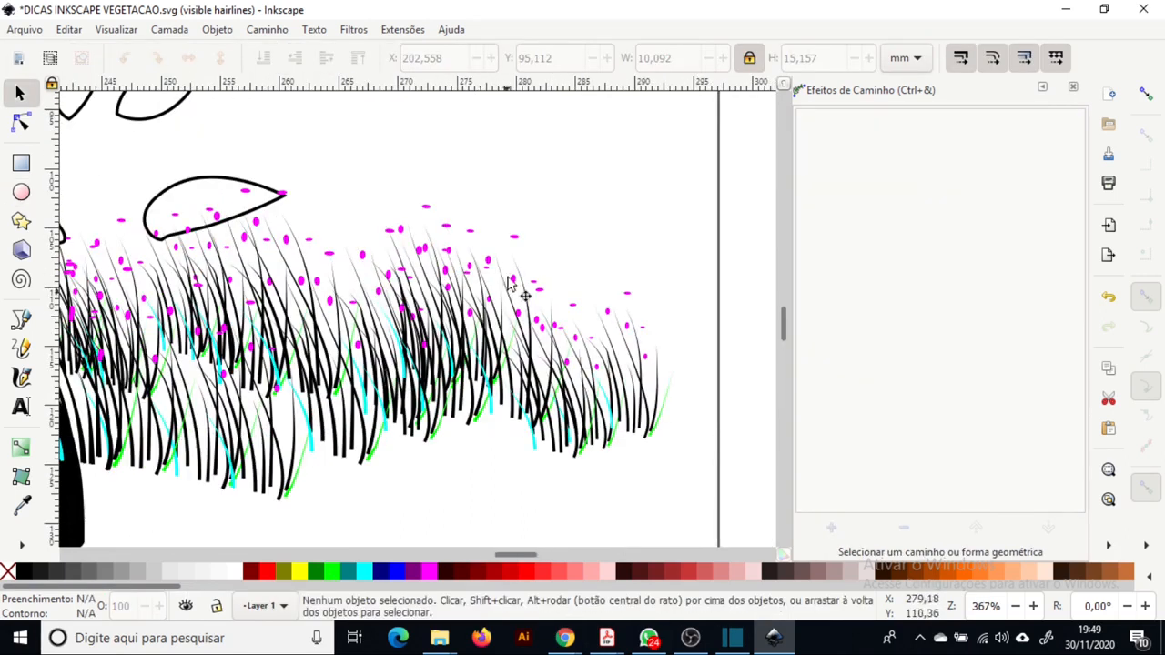
{"action": "scroll", "coordinate": [255, 364], "scroll_direction": "down", "scroll_amount": 3}
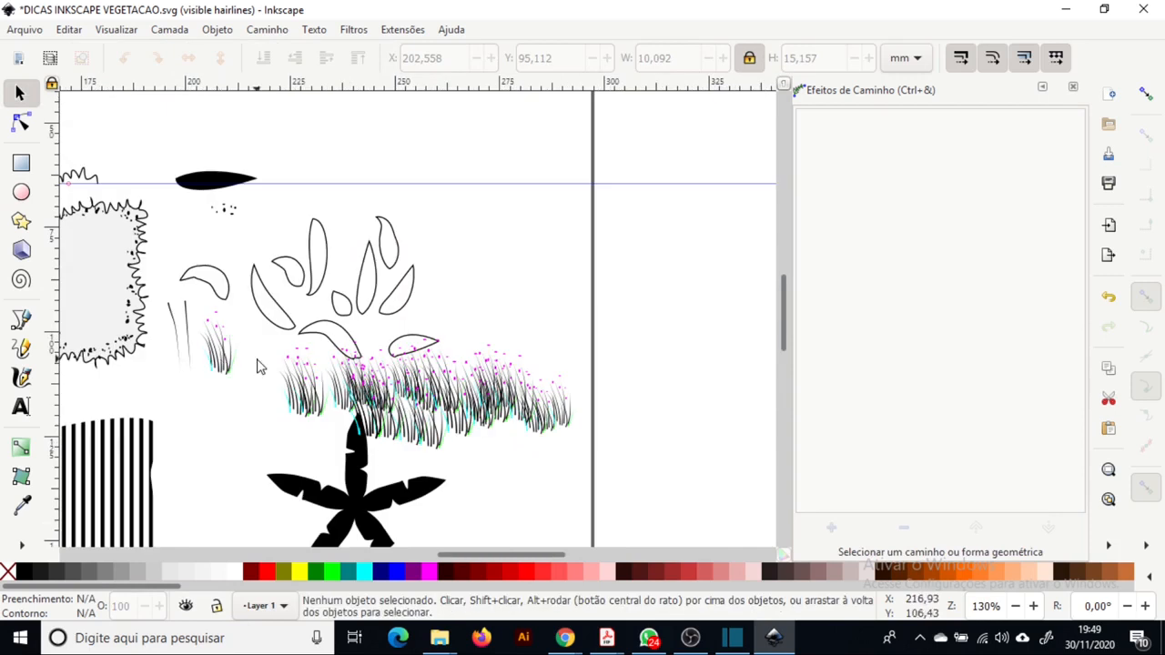
{"action": "scroll", "coordinate": [215, 398], "scroll_direction": "up", "scroll_amount": 1}
{"action": "scroll", "coordinate": [346, 392], "scroll_direction": "down", "scroll_amount": 2}
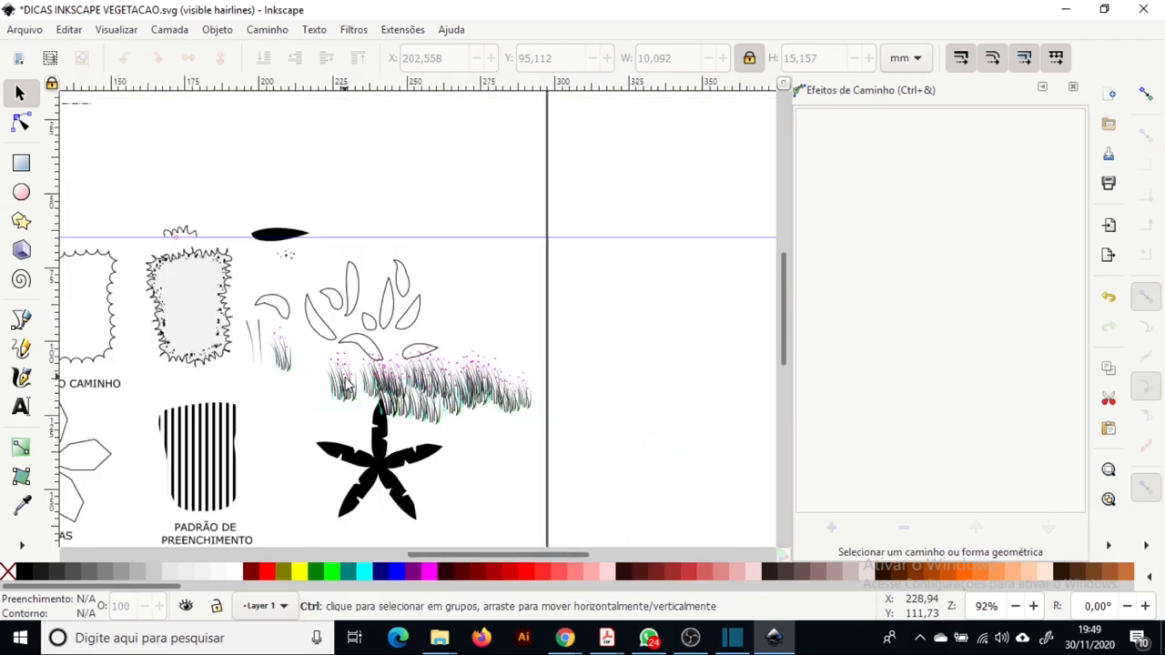